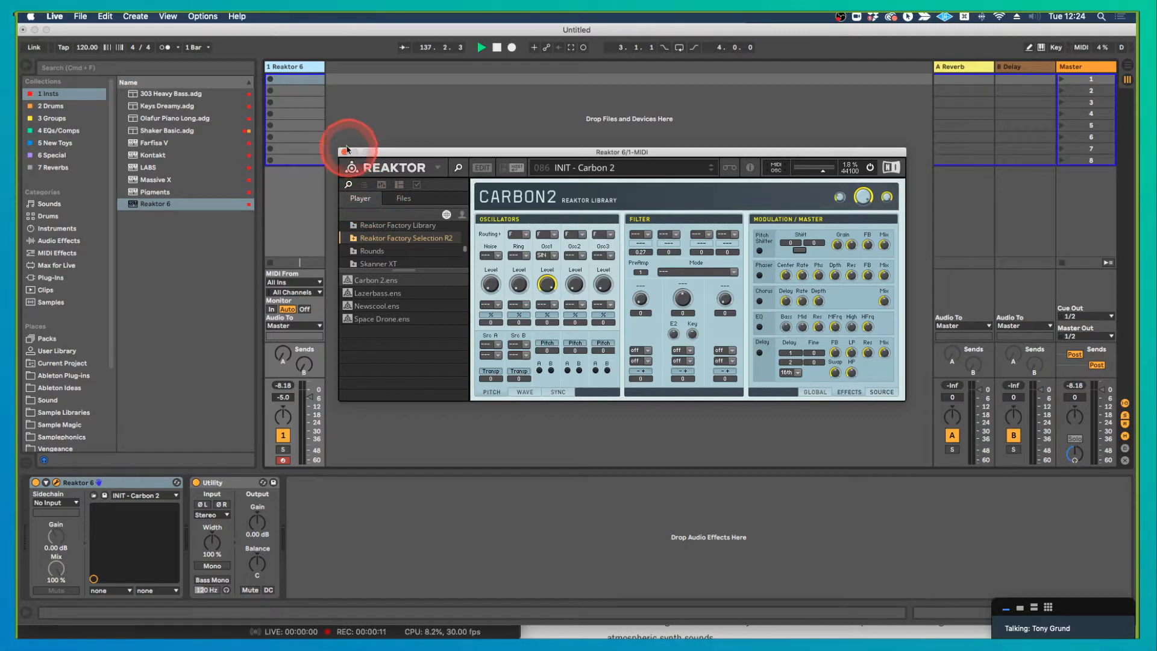
# Close the Reaktor window and delete the Reaktor 6 device from the MIDI track
pyautogui.click(344, 152)
pyautogui.click(127, 487)
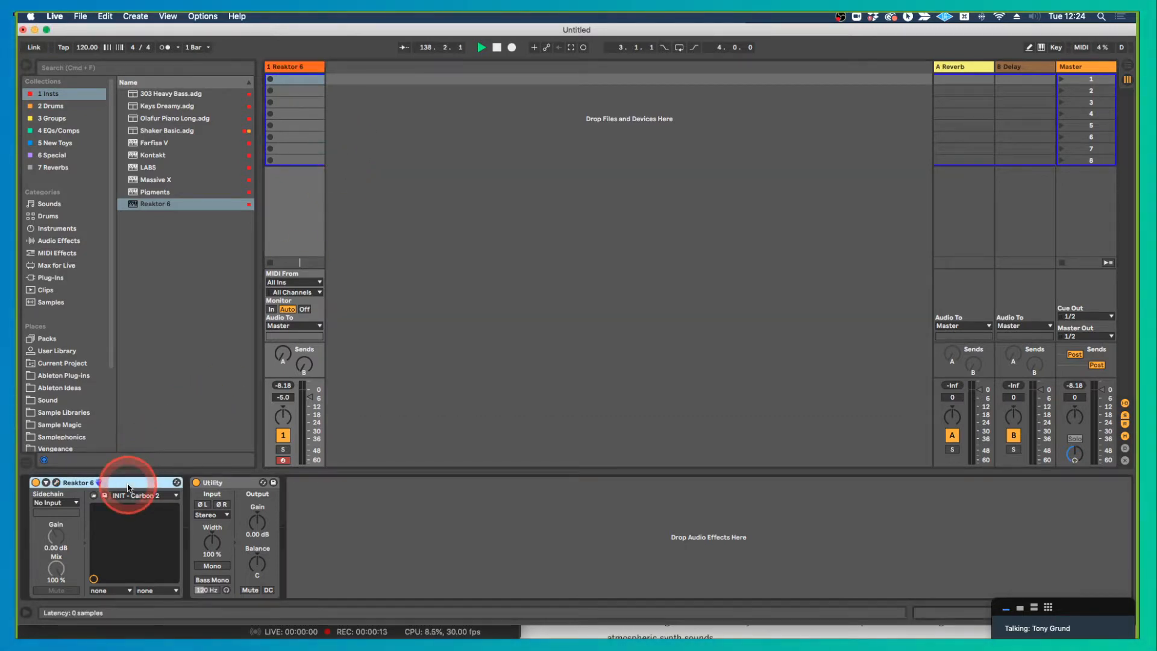
pyautogui.press('Delete')
# Load a fresh Reaktor 6 instrument onto the MIDI track and move its window higher up
pyautogui.click(149, 203)
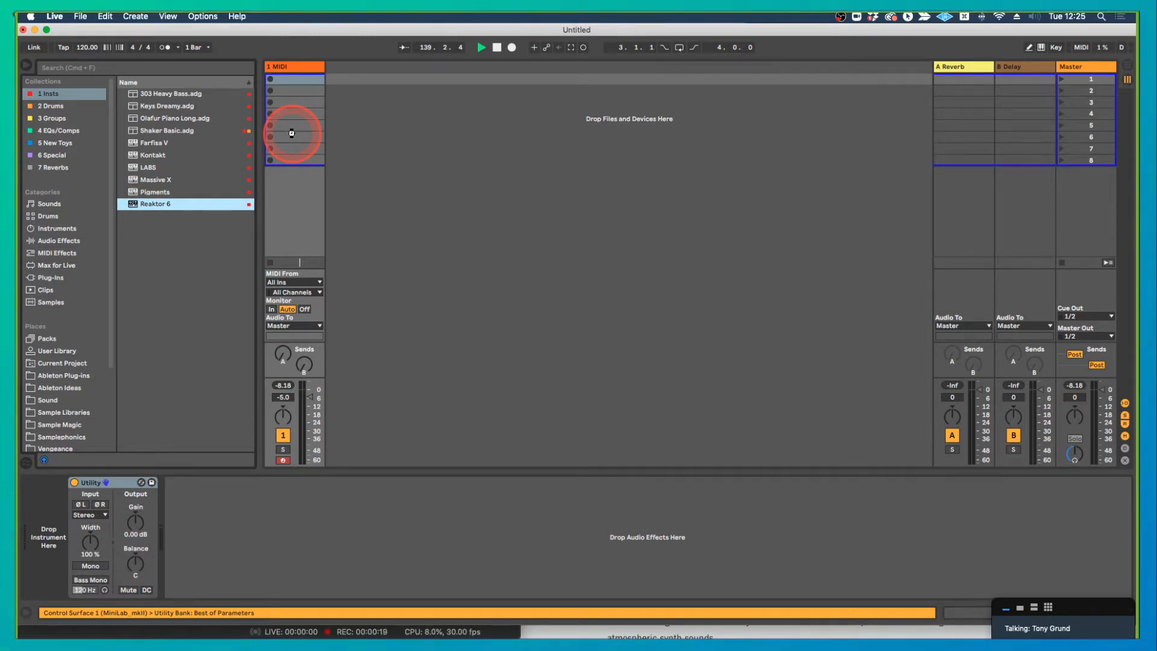
pyautogui.moveTo(292, 134); pyautogui.dragTo(292, 134)
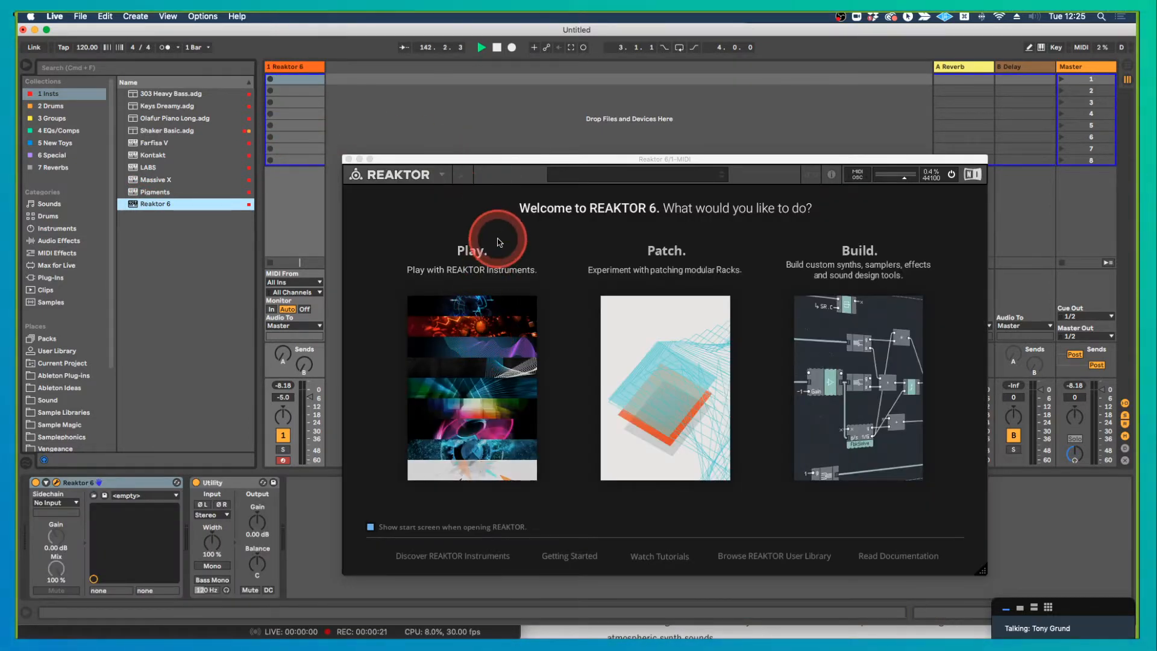
pyautogui.moveTo(499, 160); pyautogui.dragTo(472, 69)
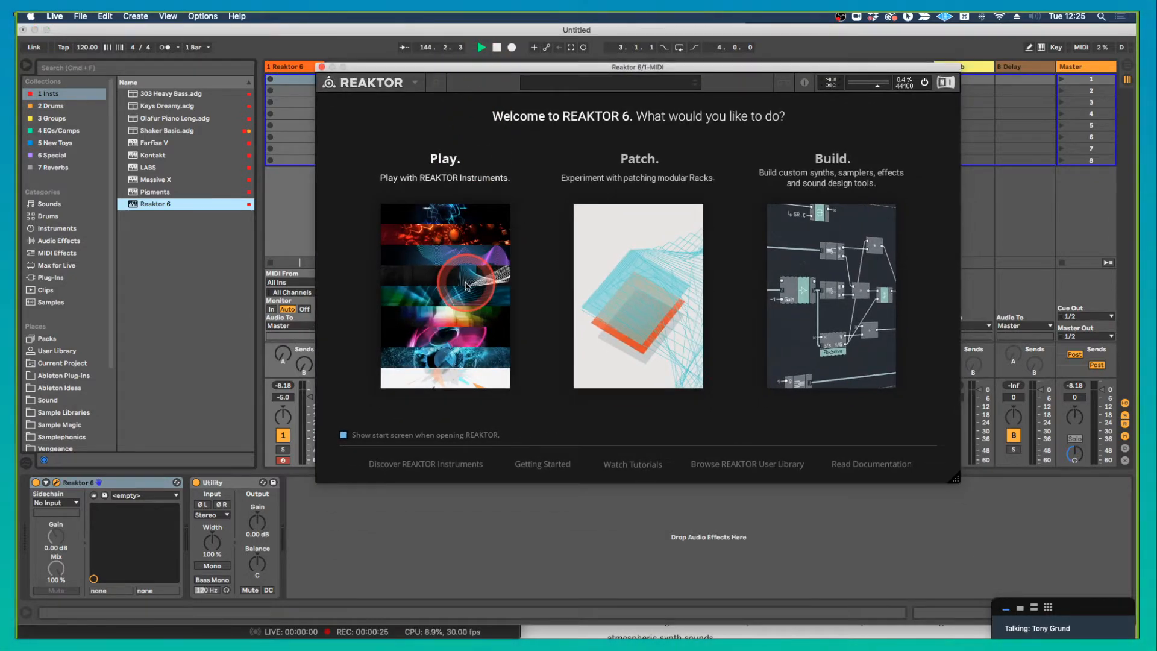
# Choose Play on the Reaktor welcome screen and load Carbon 2.ens from Reaktor Factory Selection R2
pyautogui.click(467, 287)
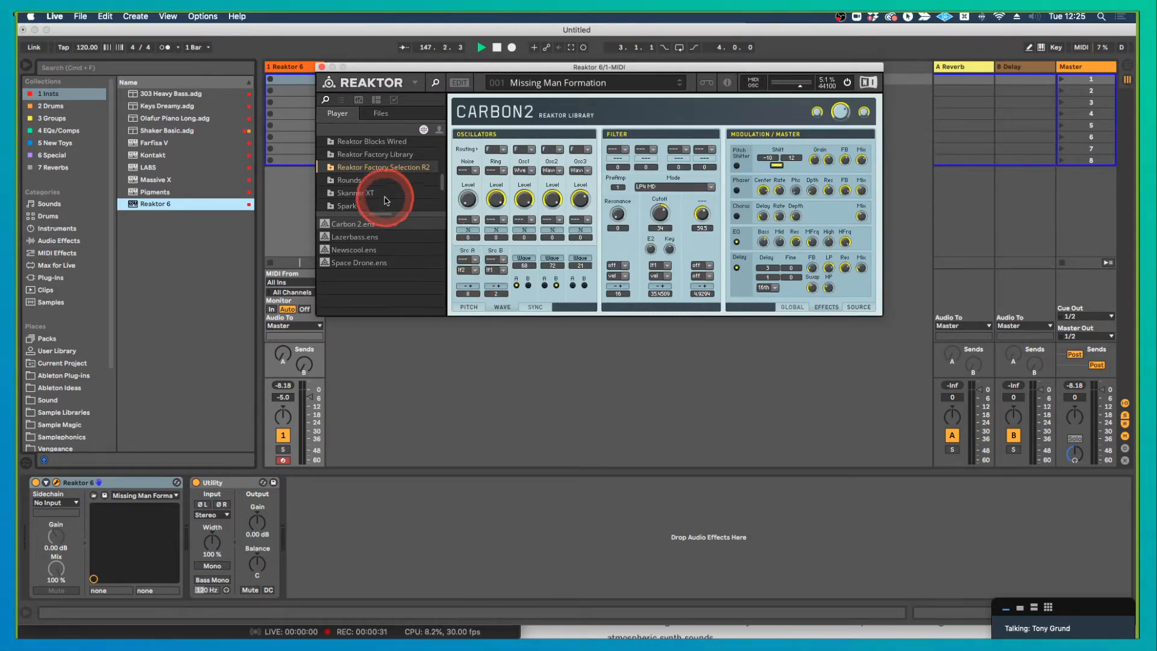
pyautogui.scroll(3, 427, 163)
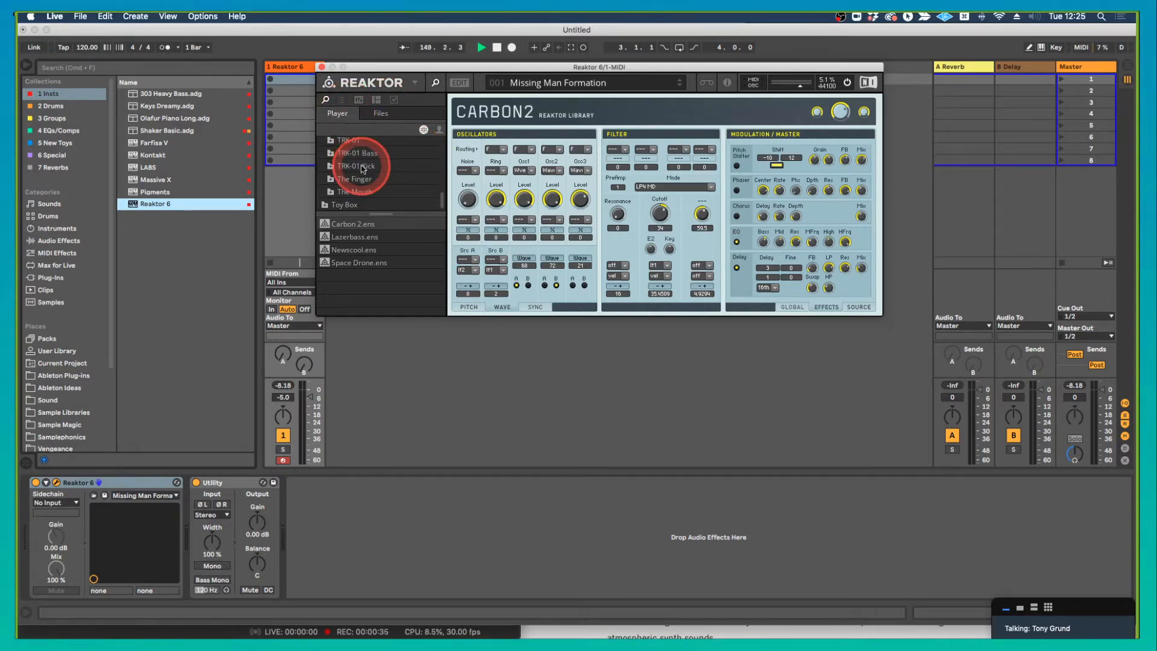
pyautogui.doubleClick(324, 225)
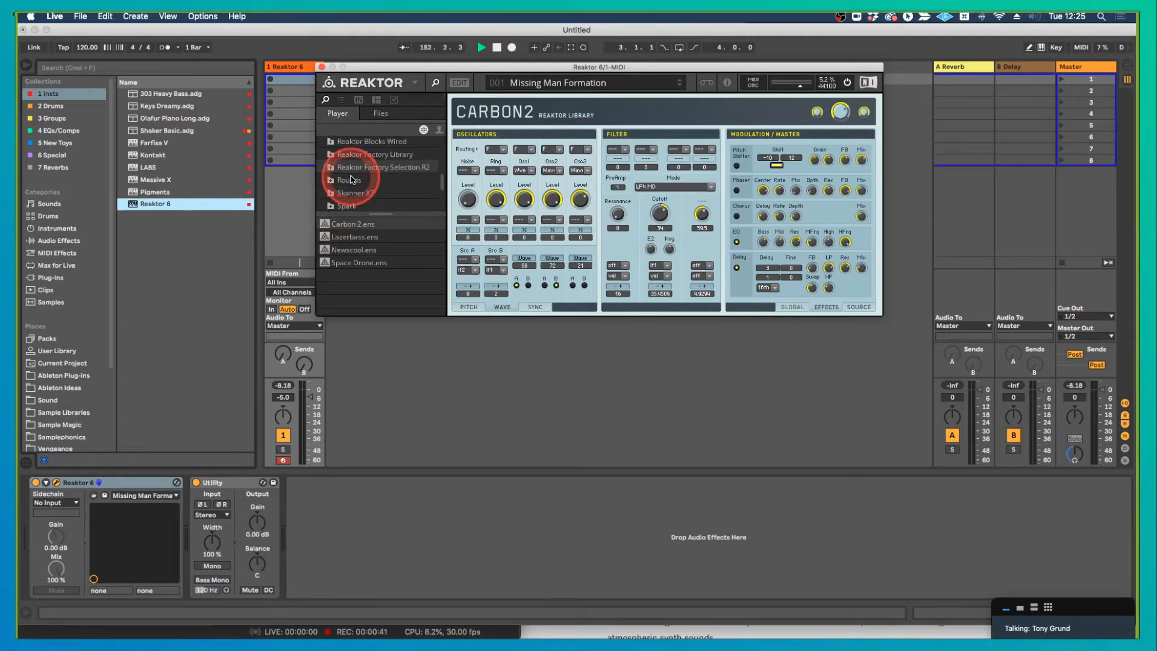
# Show the embedded snapshots of the Ens - Carbon 2 ensemble
pyautogui.click(344, 99)
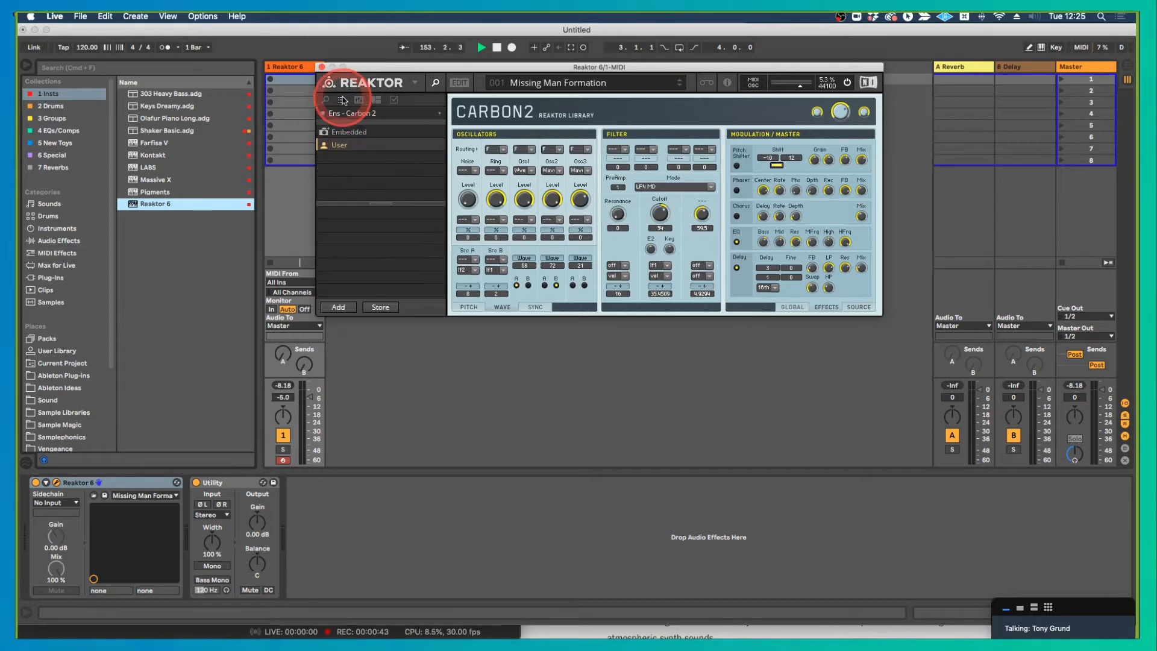
pyautogui.click(327, 114)
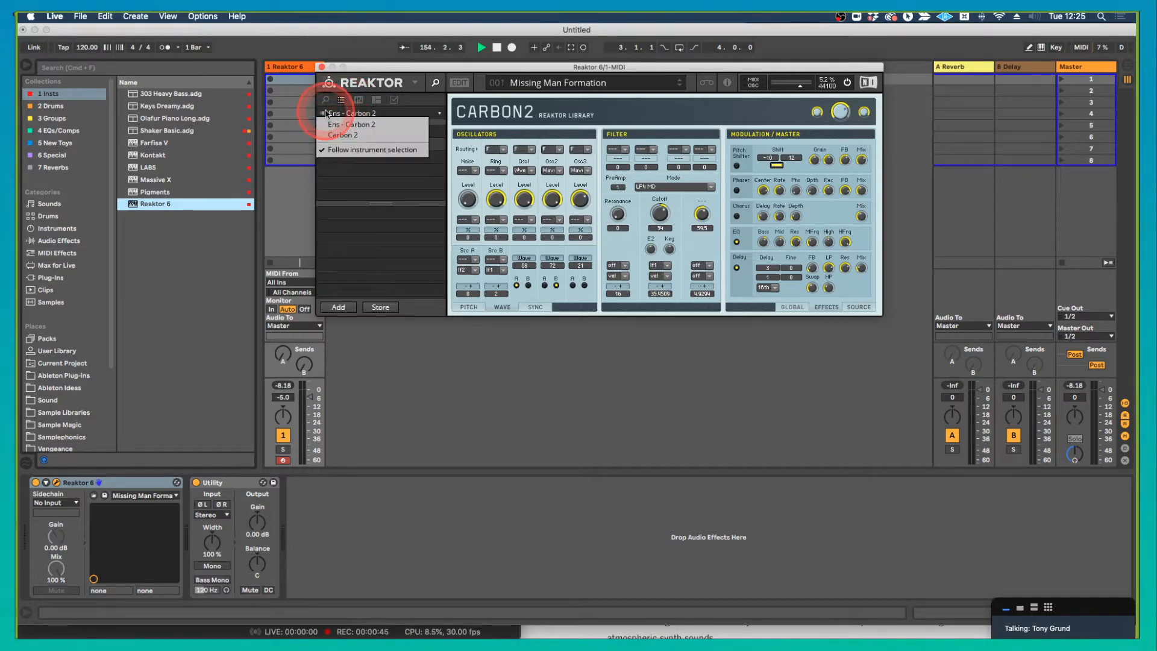
pyautogui.click(349, 111)
pyautogui.click(349, 112)
pyautogui.click(347, 125)
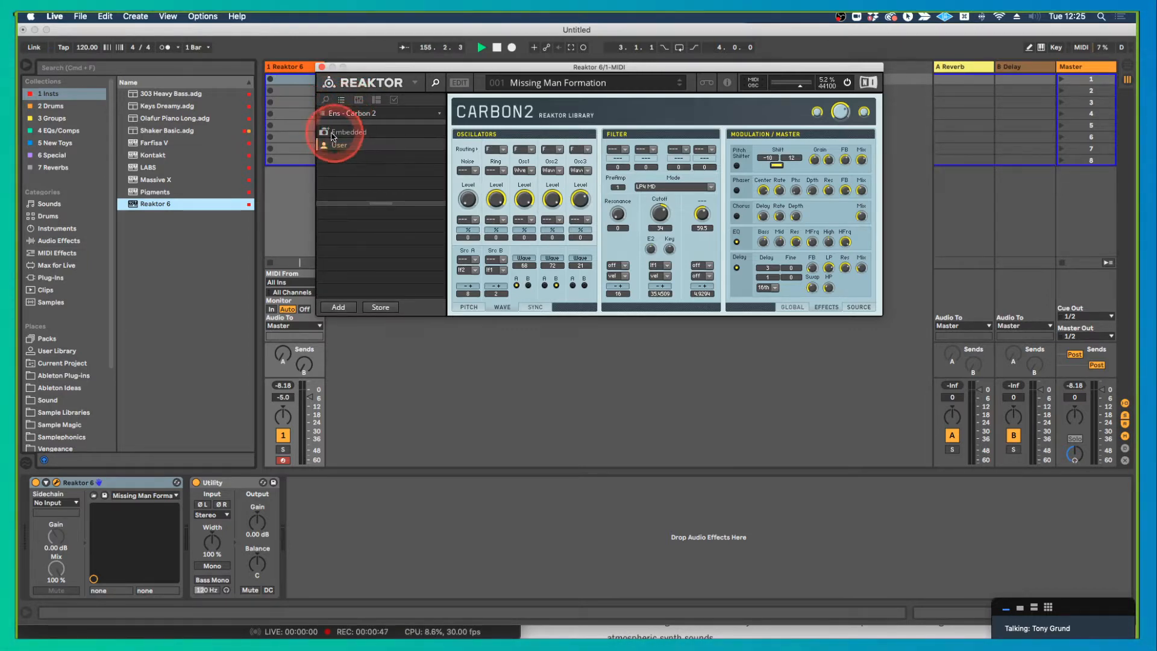
pyautogui.click(324, 132)
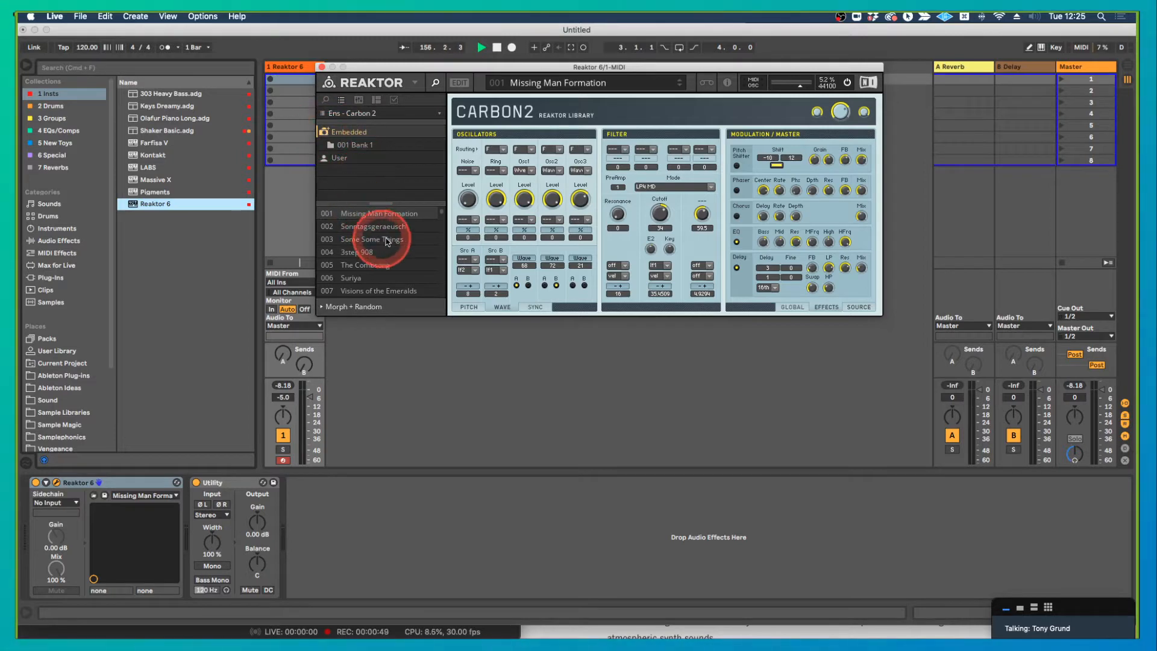
# Try to load snapshot 086 INIT - Carbon 2 from the embedded snapshot list
pyautogui.scroll(-9, 392, 241)
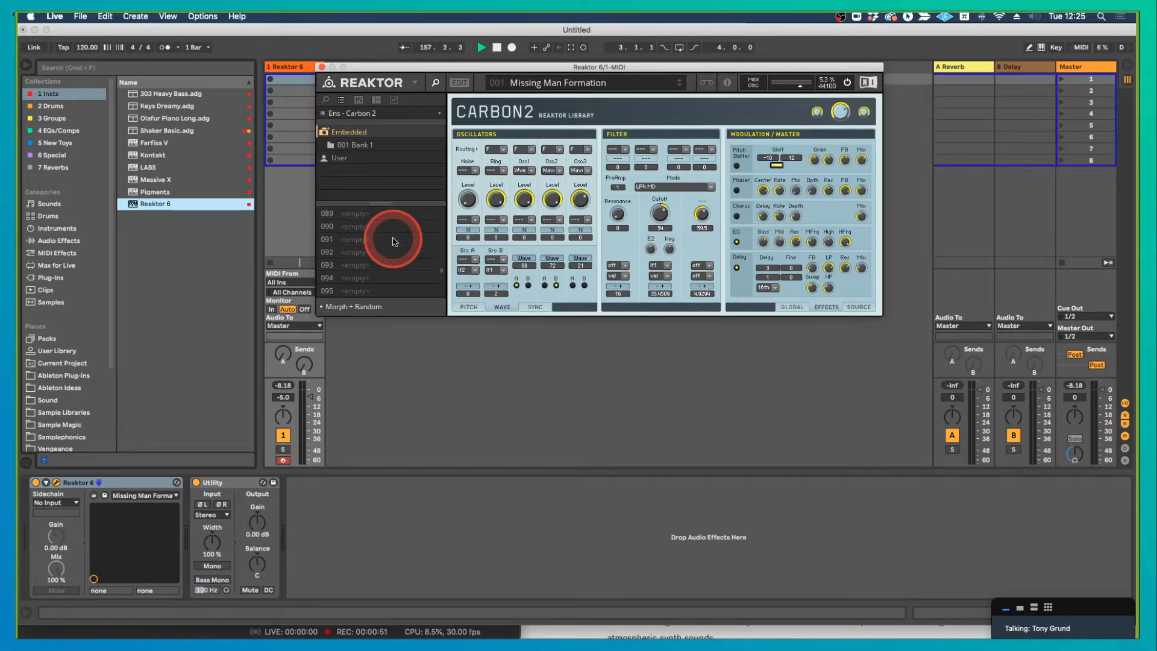
pyautogui.scroll(1, 361, 253)
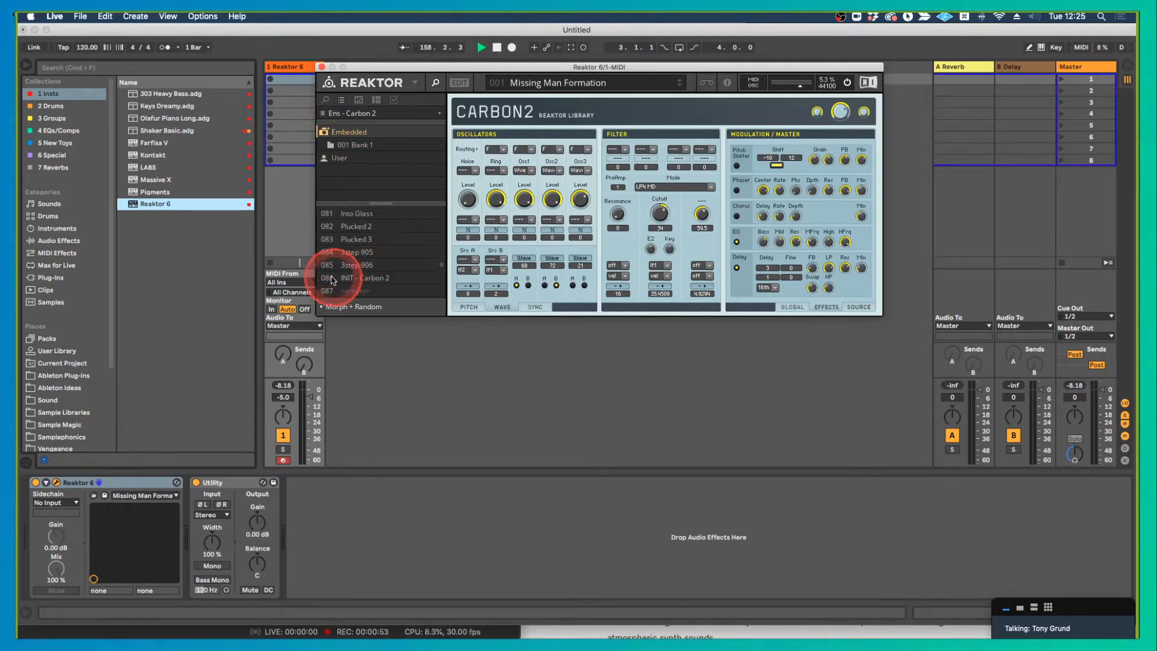
pyautogui.click(330, 279)
pyautogui.click(337, 293)
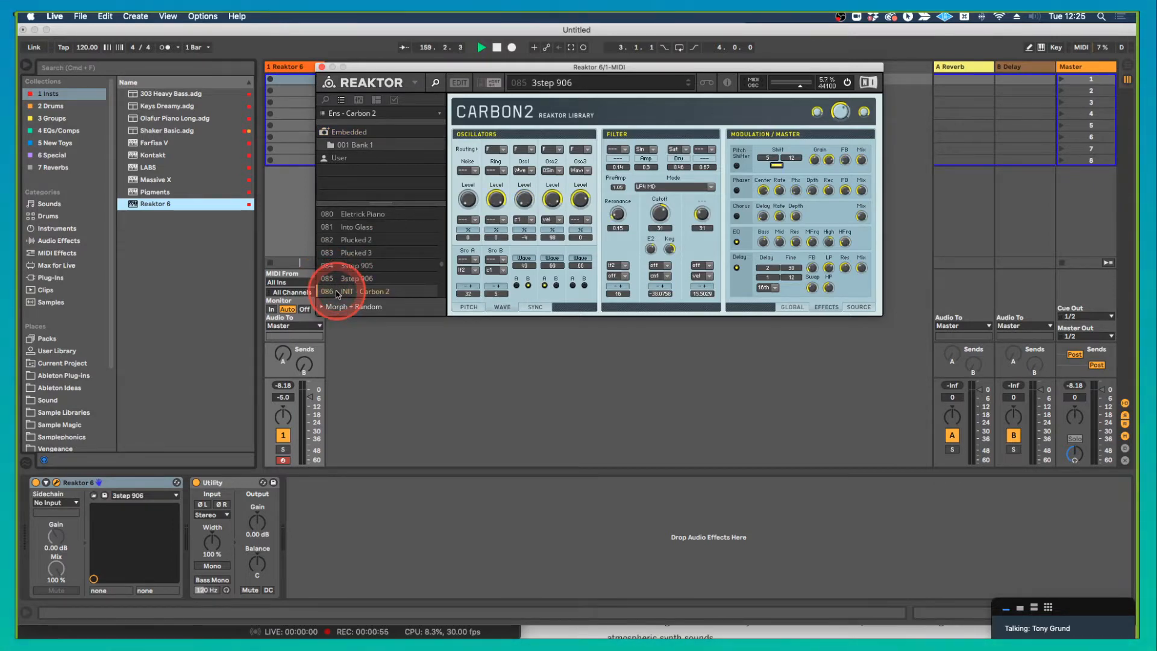
pyautogui.click(350, 113)
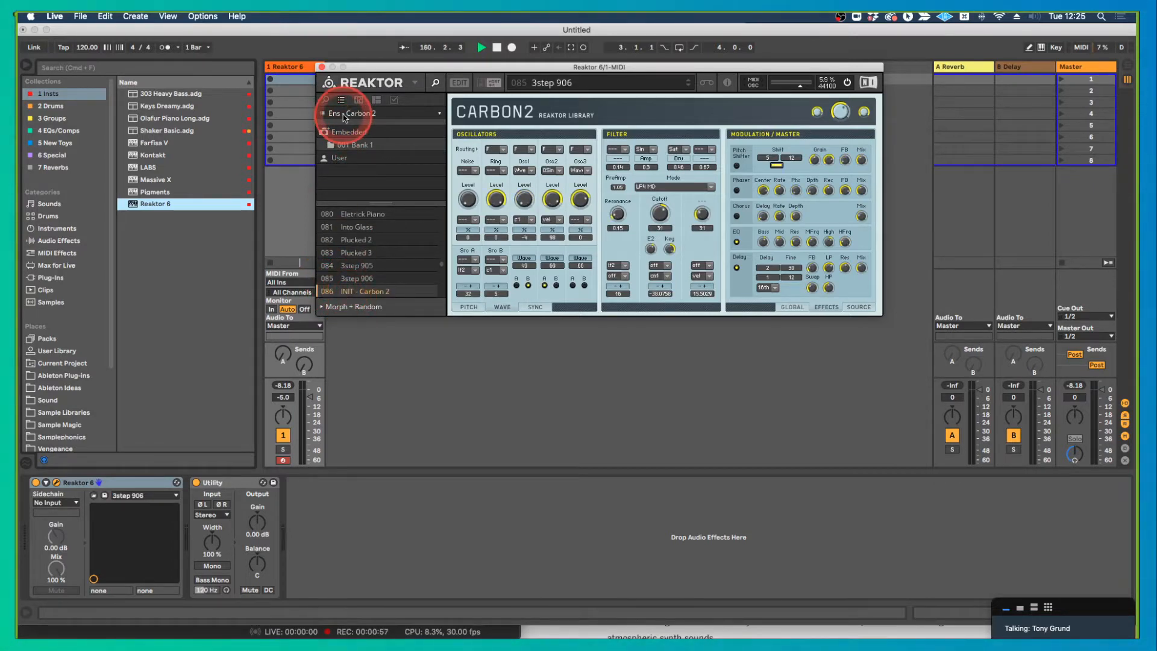
pyautogui.click(354, 126)
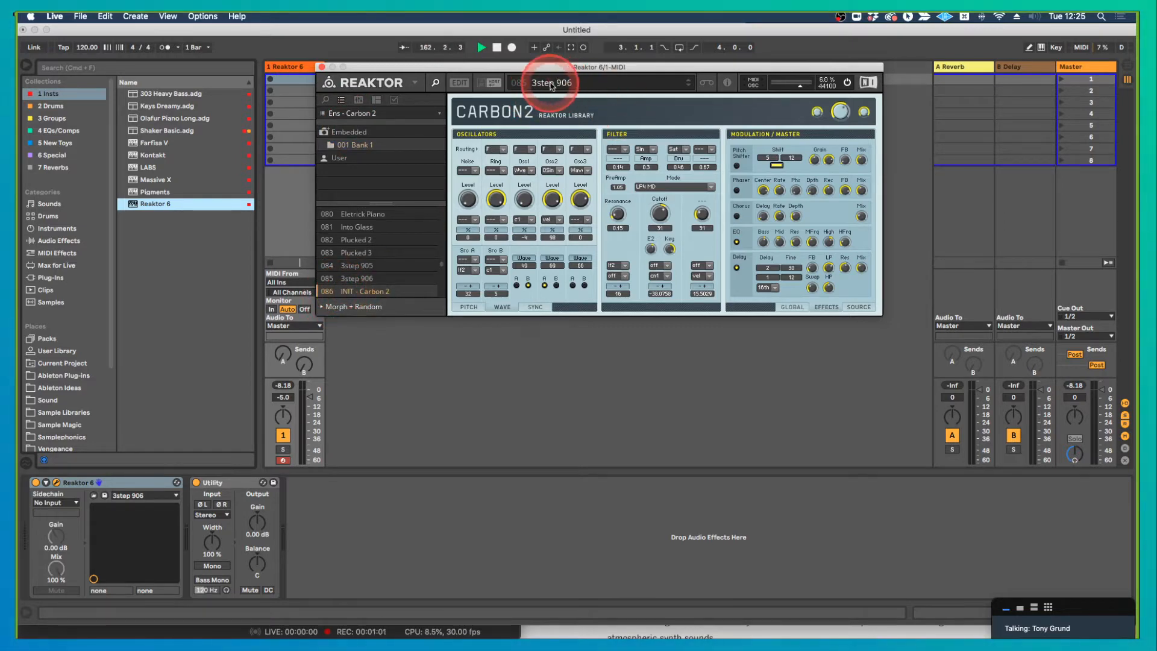
# Load snapshot 86 - INIT - Carbon 2 from the snapshot selector in Reaktor's header
pyautogui.click(556, 83)
pyautogui.scroll(-15, 581, 216)
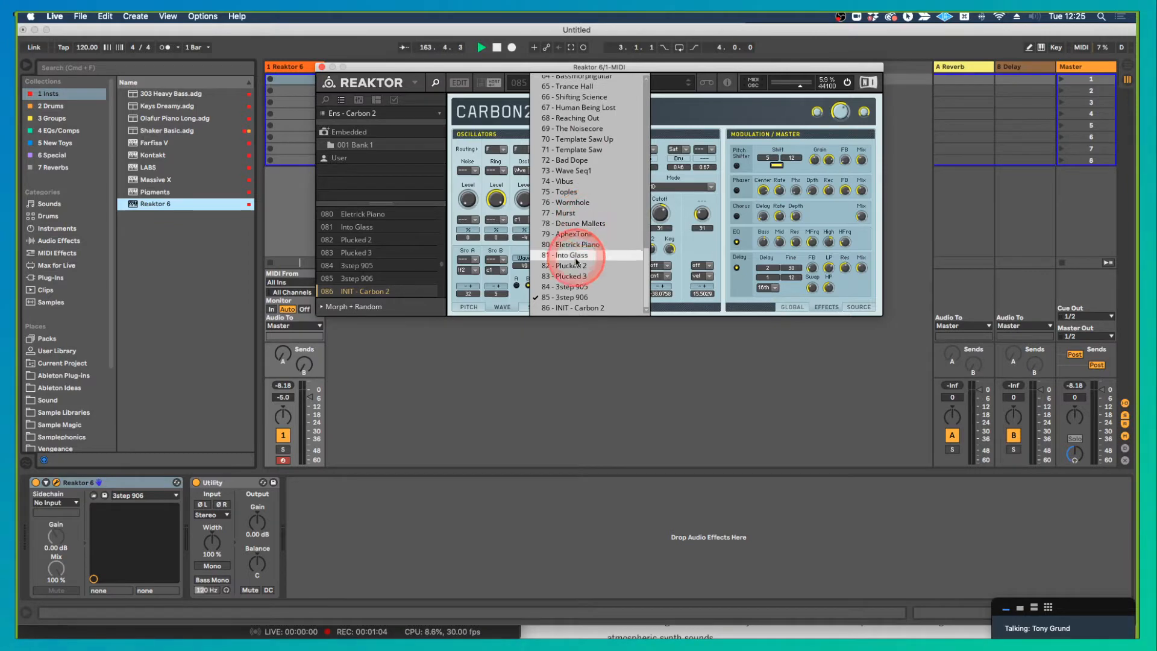
pyautogui.click(573, 307)
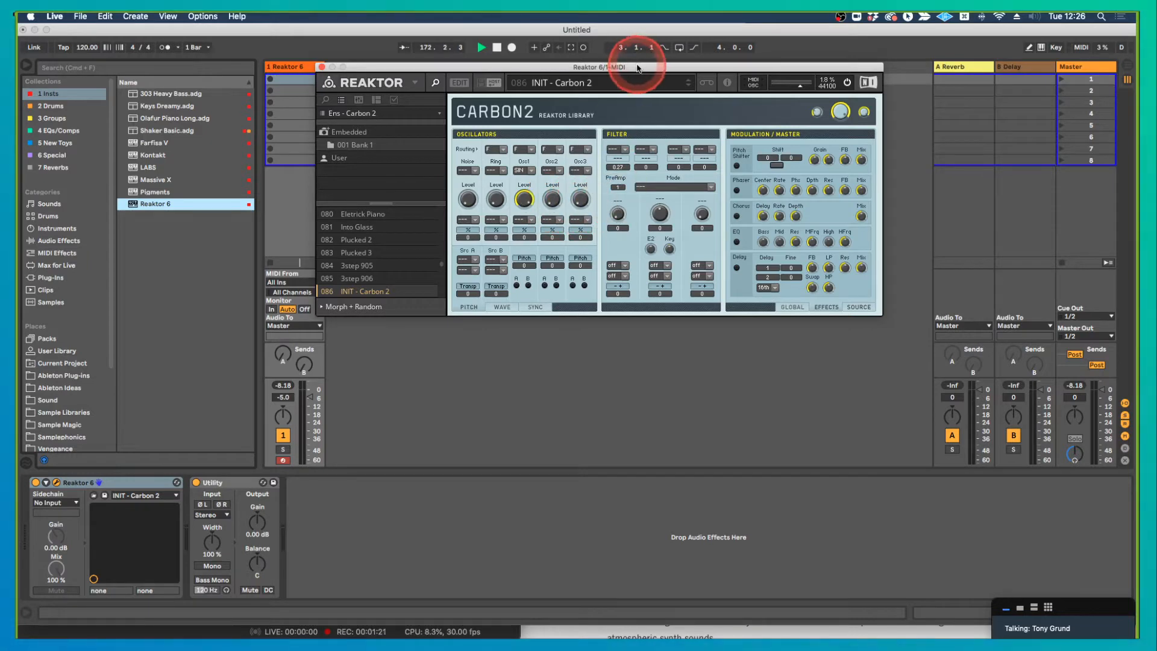
# Hide Reaktor's browser pane and reposition the plug-in window over the session view
pyautogui.moveTo(640, 68); pyautogui.dragTo(555, 100)
pyautogui.click(351, 115)
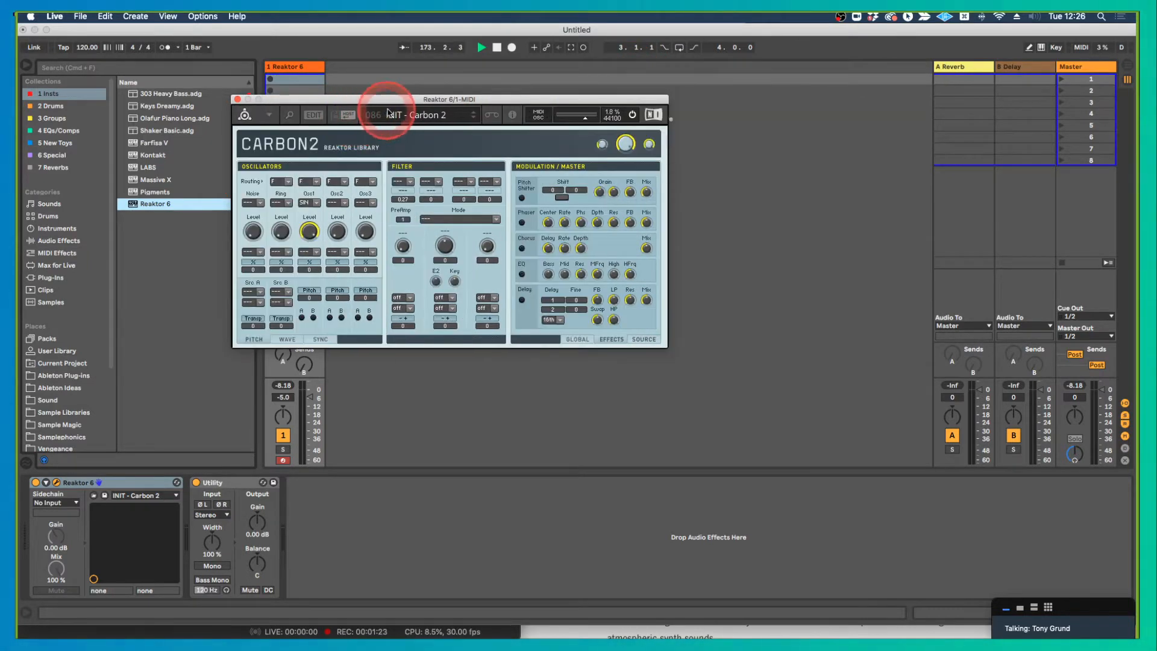
pyautogui.moveTo(385, 103); pyautogui.dragTo(414, 119)
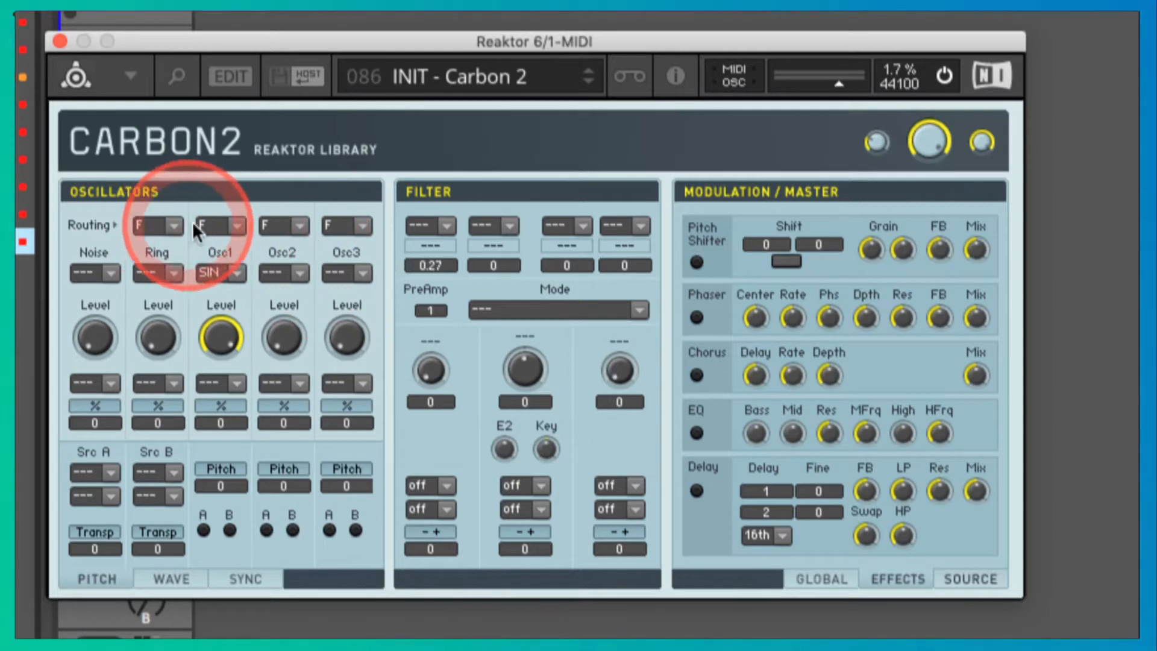
# Keep Osc1 routed to F, and set Osc2's waveform to PLS at a low level
pyautogui.click(237, 227)
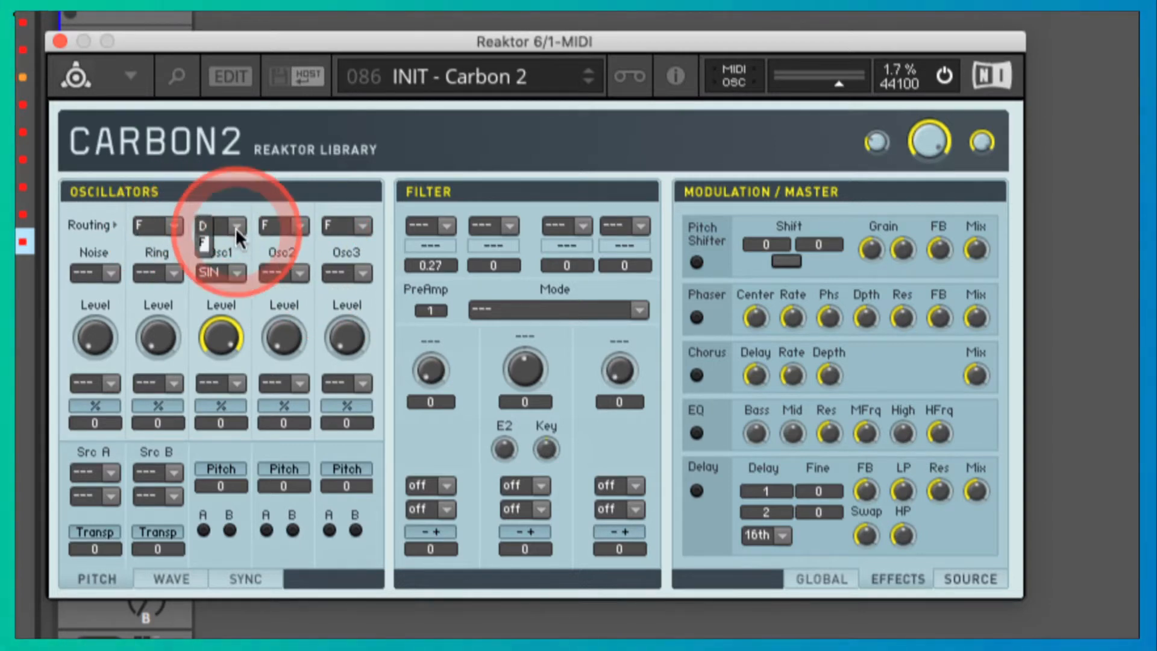
pyautogui.click(204, 241)
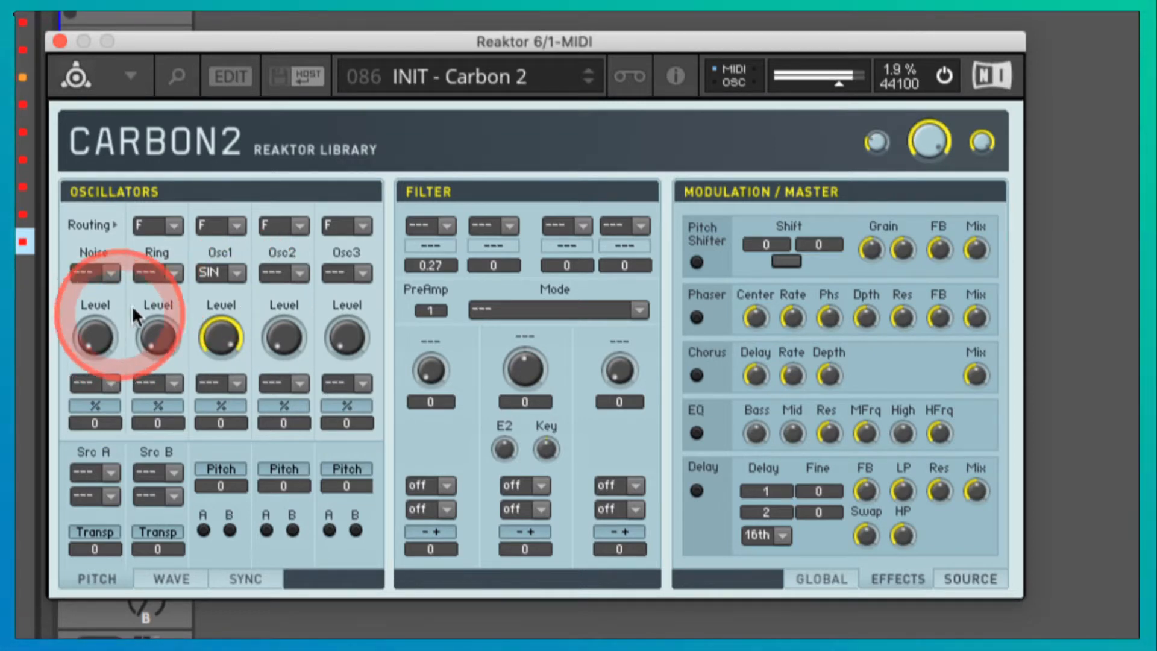
pyautogui.click(294, 268)
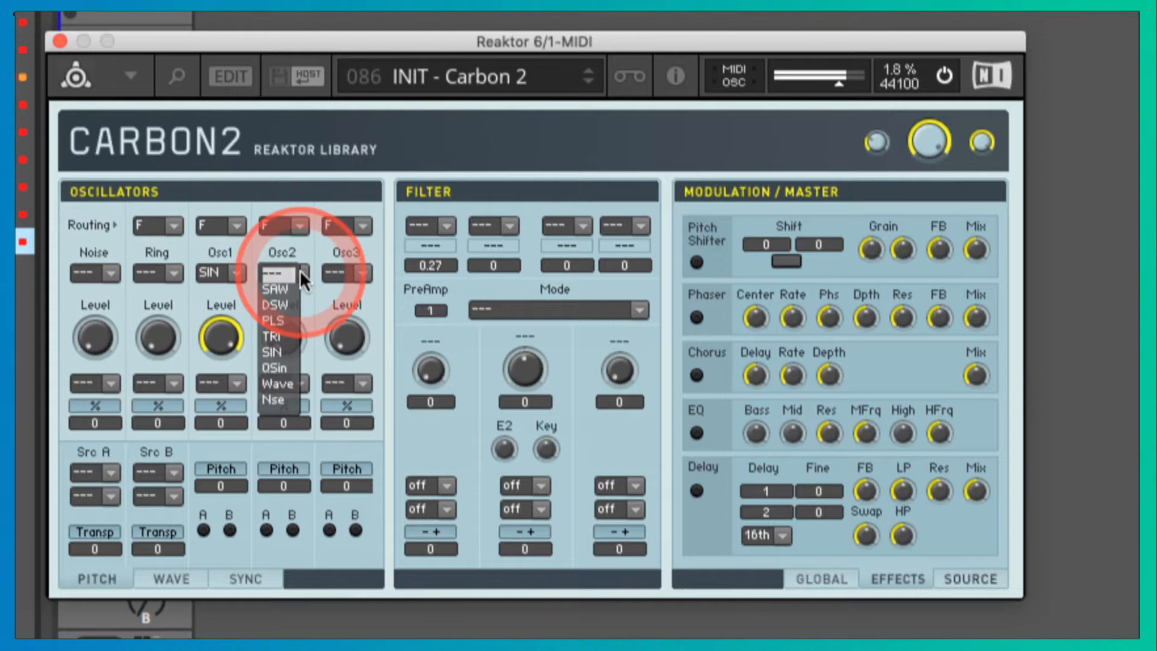
pyautogui.click(281, 319)
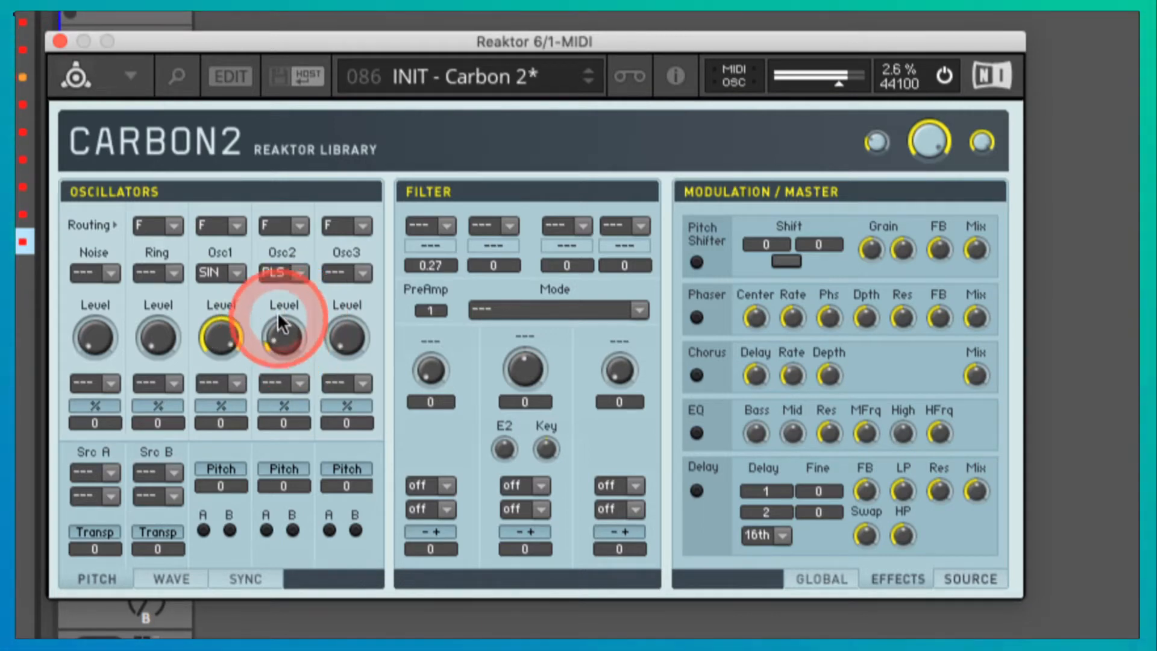
pyautogui.moveTo(278, 312); pyautogui.dragTo(279, 302)
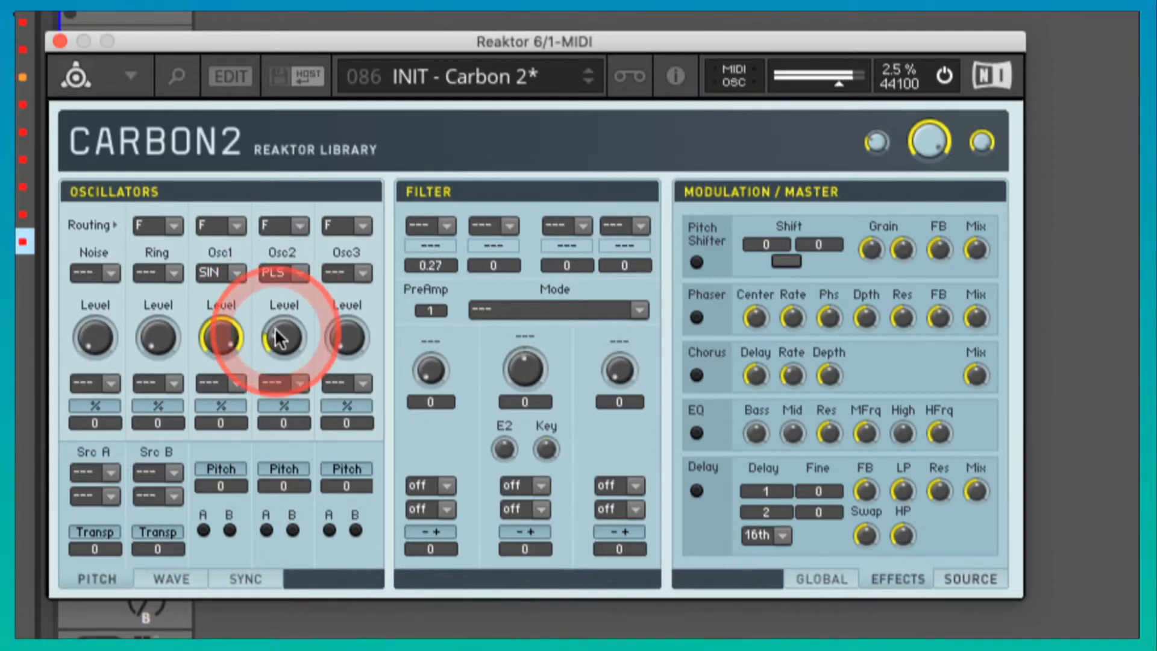
# Set the filter mode to LP4 MD with a resonance of 0.37 and a cutoff of 10
pyautogui.click(640, 310)
pyautogui.click(512, 326)
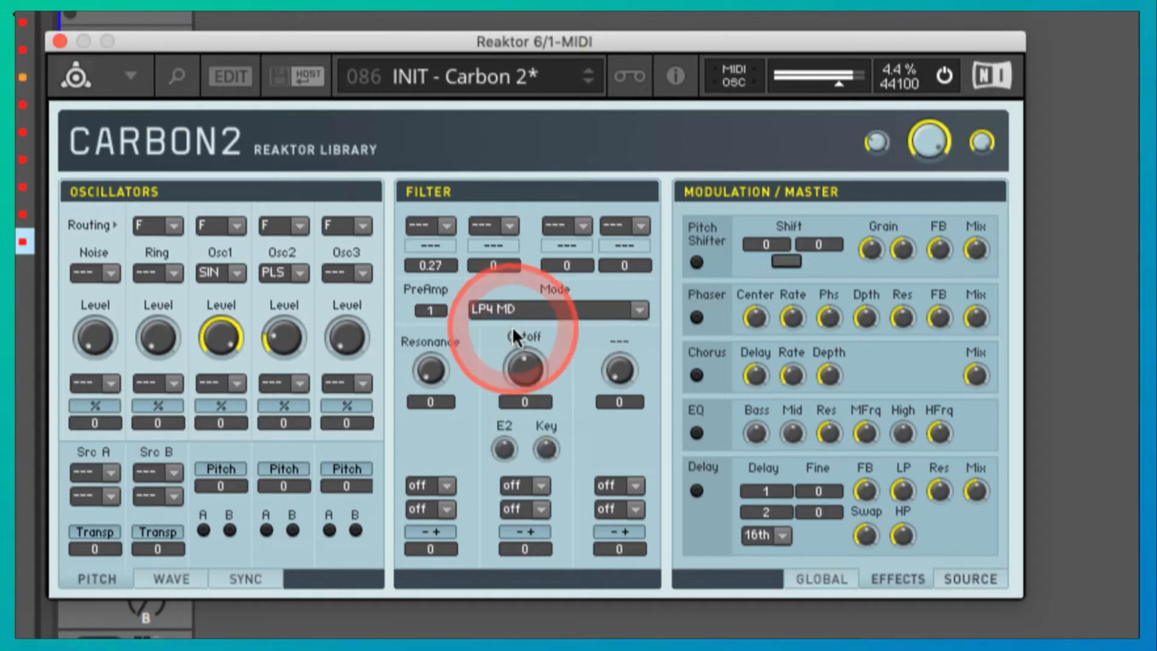
pyautogui.moveTo(524, 367); pyautogui.dragTo(529, 341)
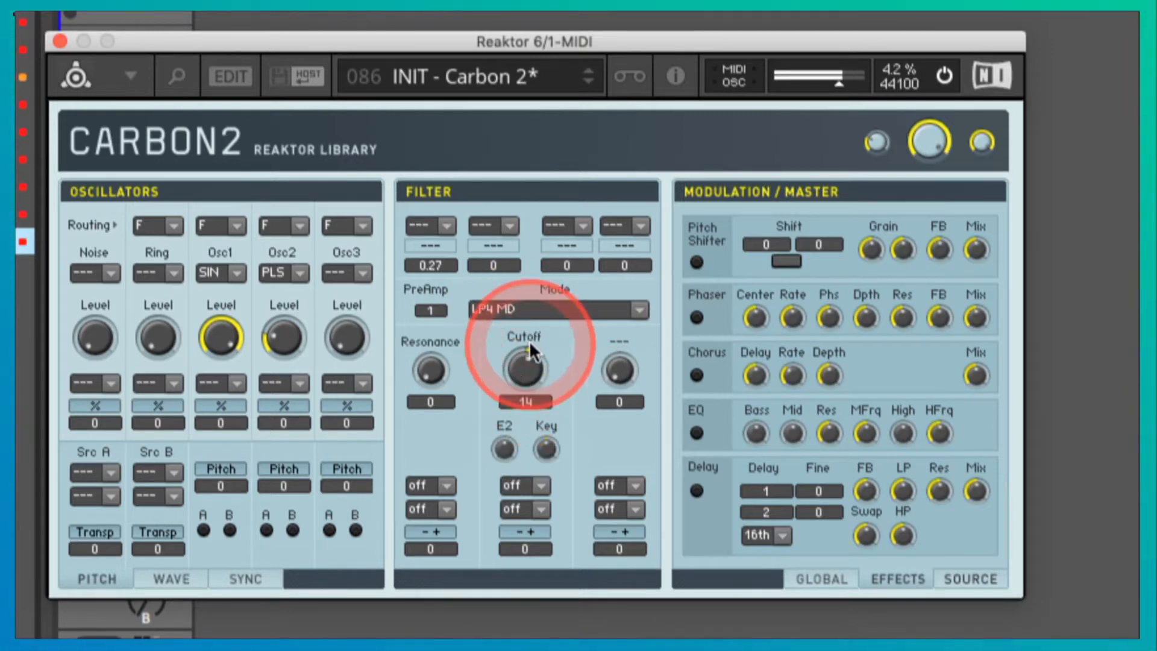
pyautogui.moveTo(431, 369); pyautogui.dragTo(427, 308)
pyautogui.moveTo(520, 362); pyautogui.dragTo(522, 386)
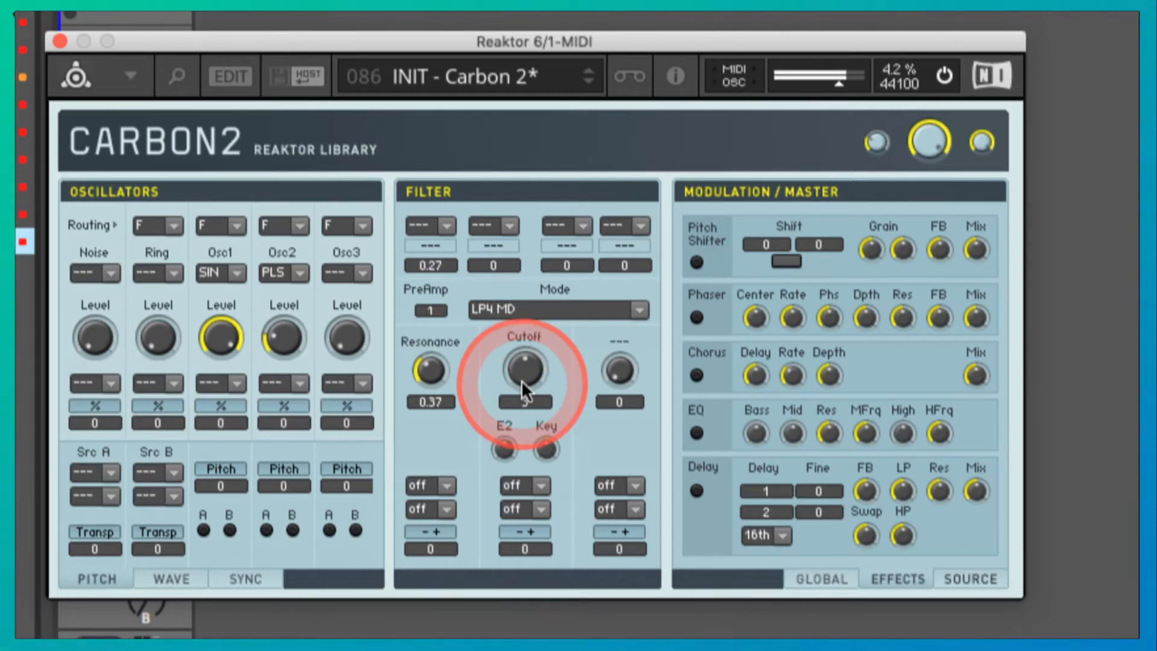
pyautogui.moveTo(522, 380); pyautogui.dragTo(519, 364)
# Raise Osc2's level to just under half, then compare its waveform switched off against PLS and leave it on PLS
pyautogui.moveTo(278, 339); pyautogui.dragTo(271, 276)
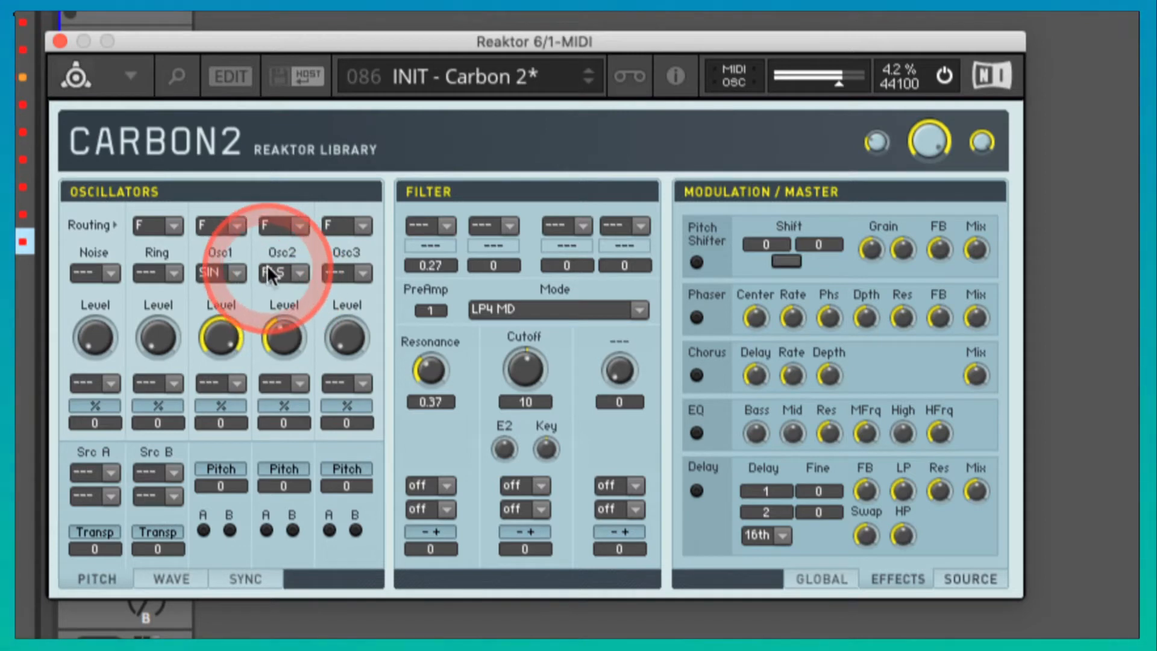
pyautogui.click(276, 274)
pyautogui.click(273, 283)
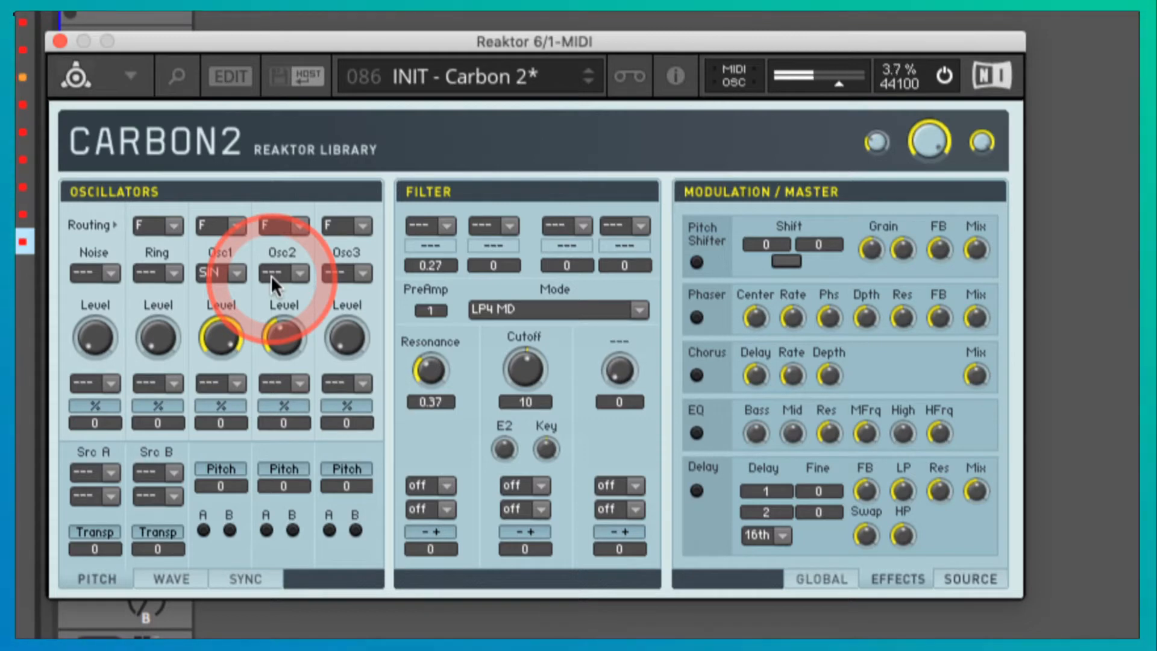
pyautogui.click(284, 270)
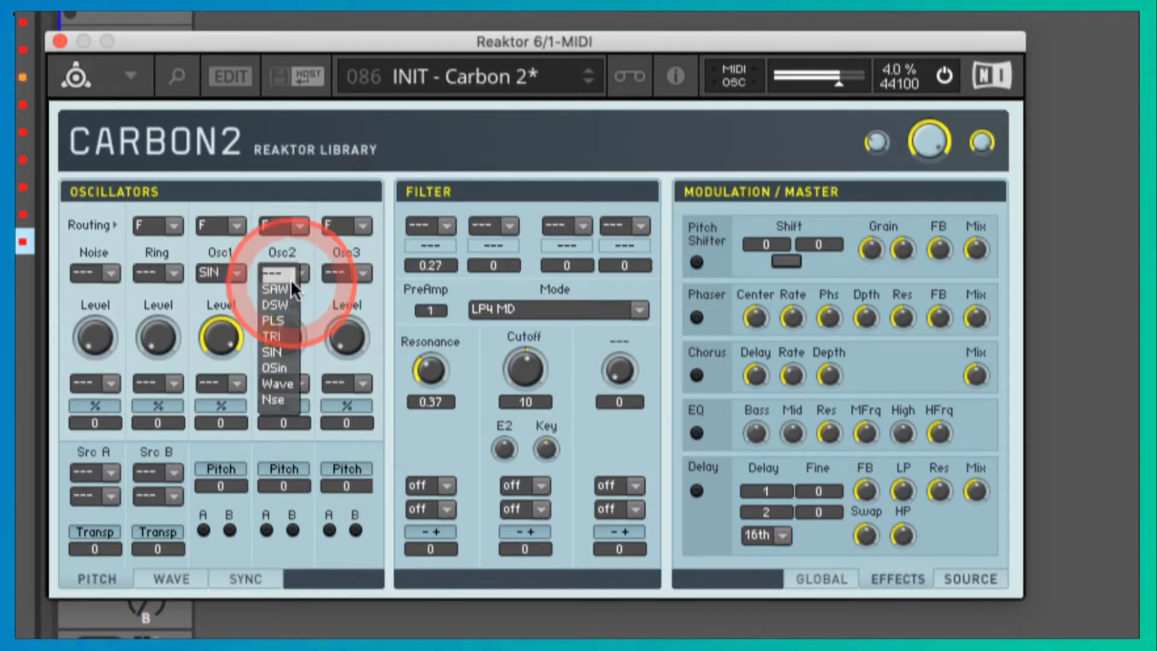
pyautogui.click(272, 320)
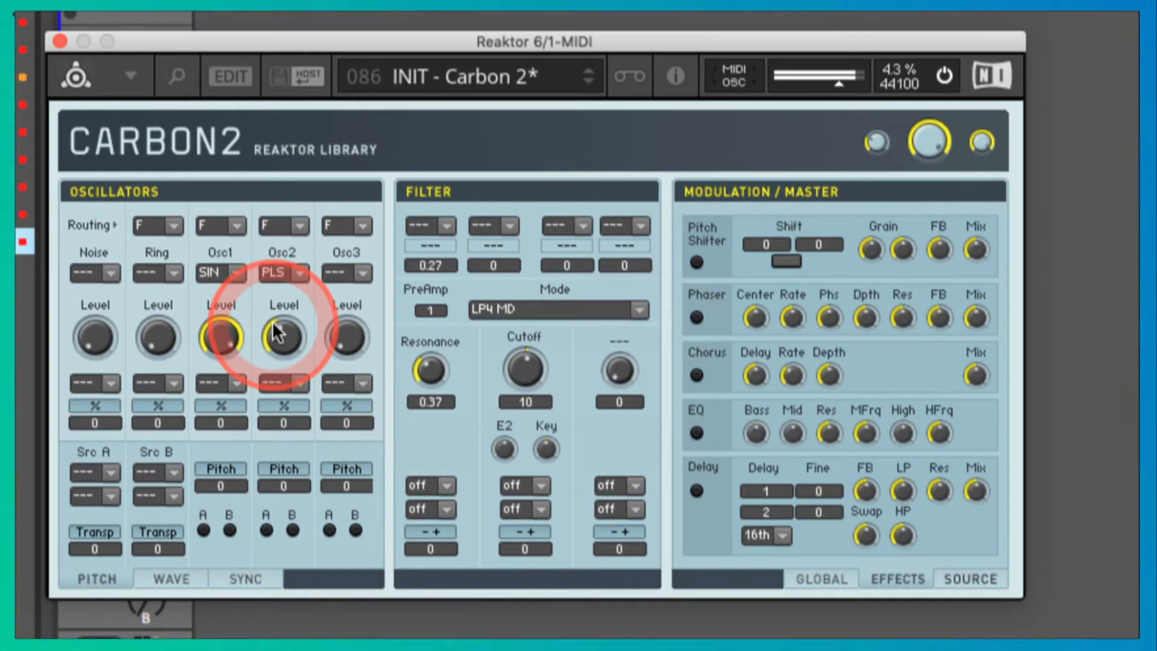
# Assign lf1 as the first modulation source for the filter cutoff
pyautogui.click(528, 380)
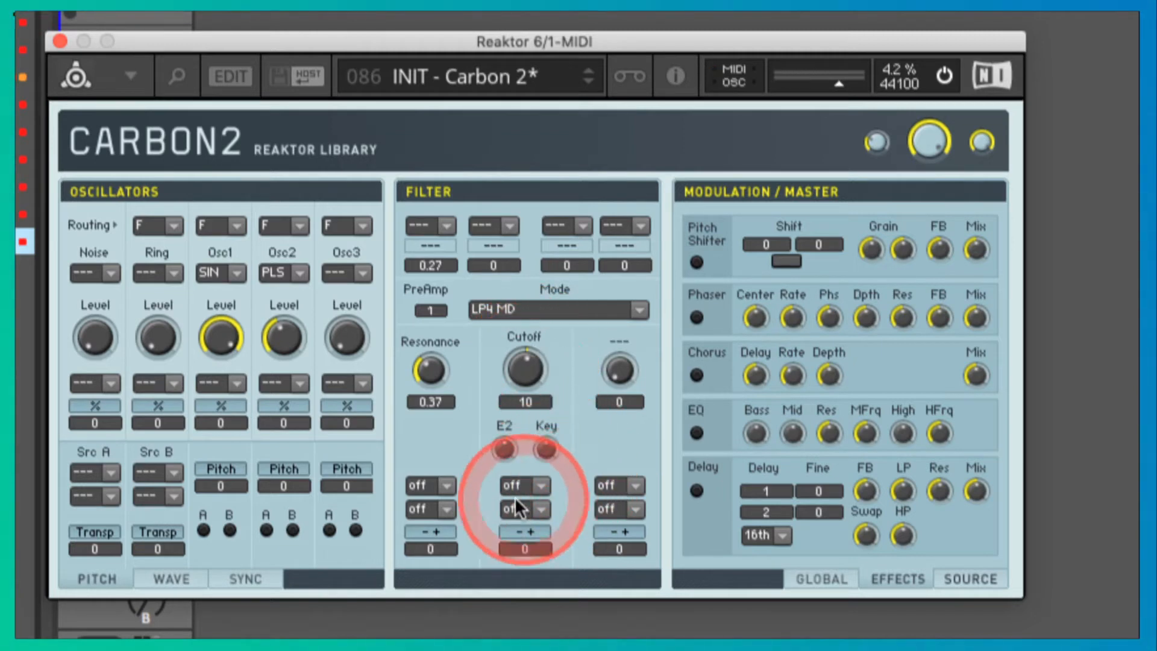
pyautogui.click(543, 485)
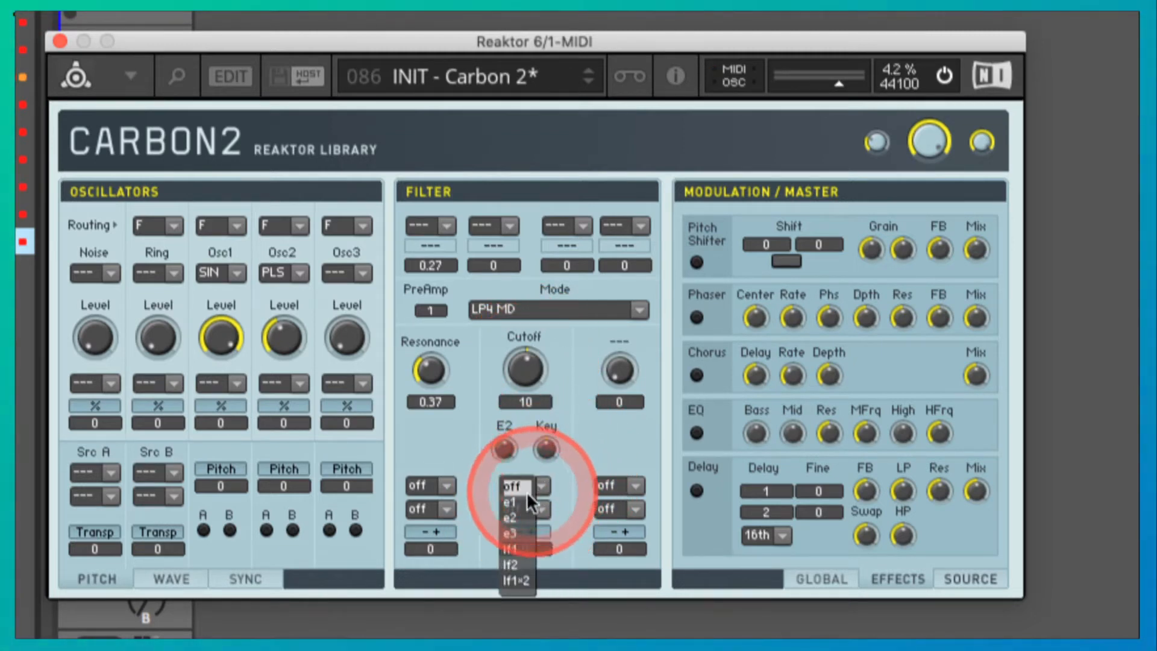
pyautogui.click(517, 547)
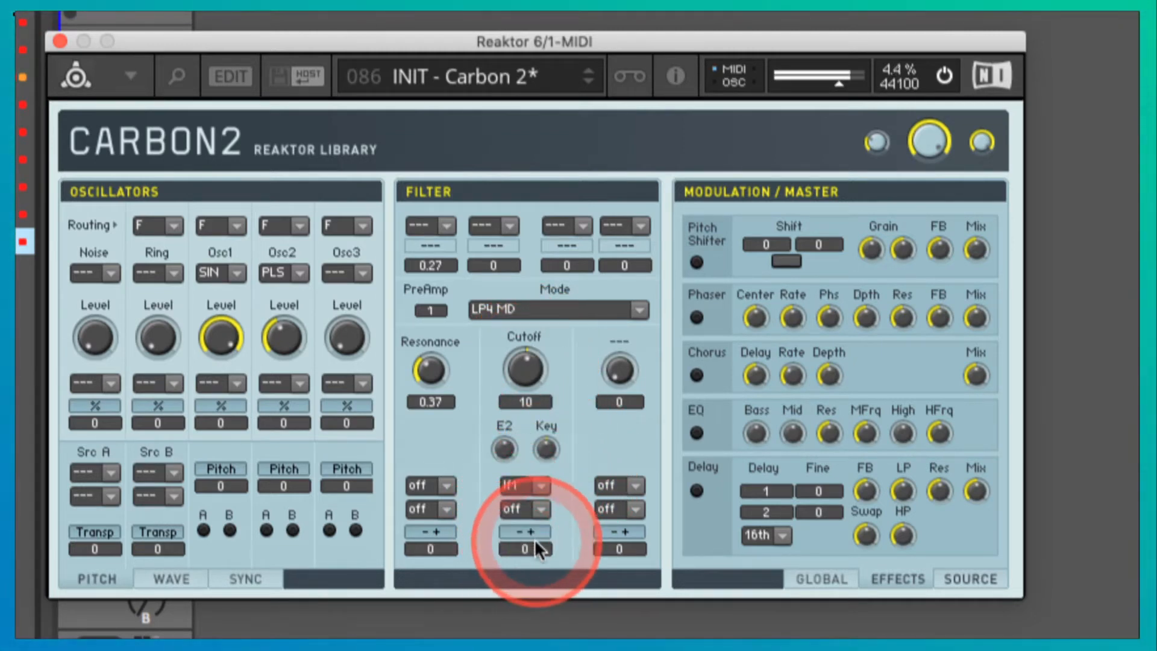
# Set the filter cutoff's modulation amount to about 5.65, and LFO1's rate to 8 with its note division kept at 16
pyautogui.moveTo(520, 548); pyautogui.dragTo(523, 490)
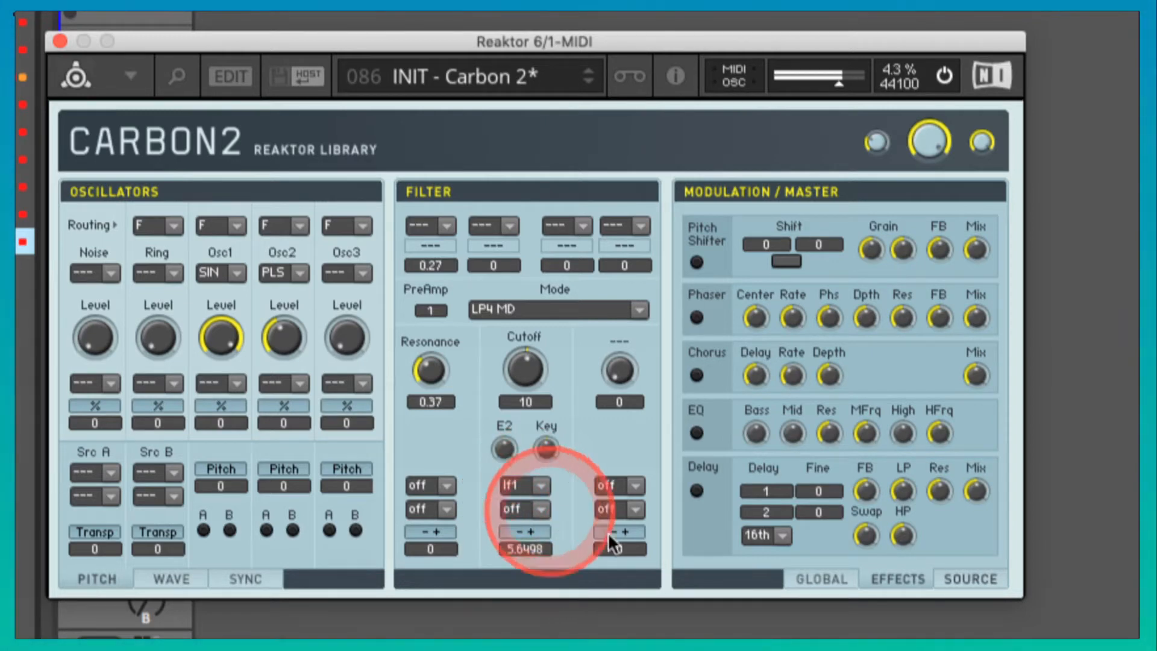
pyautogui.click(967, 578)
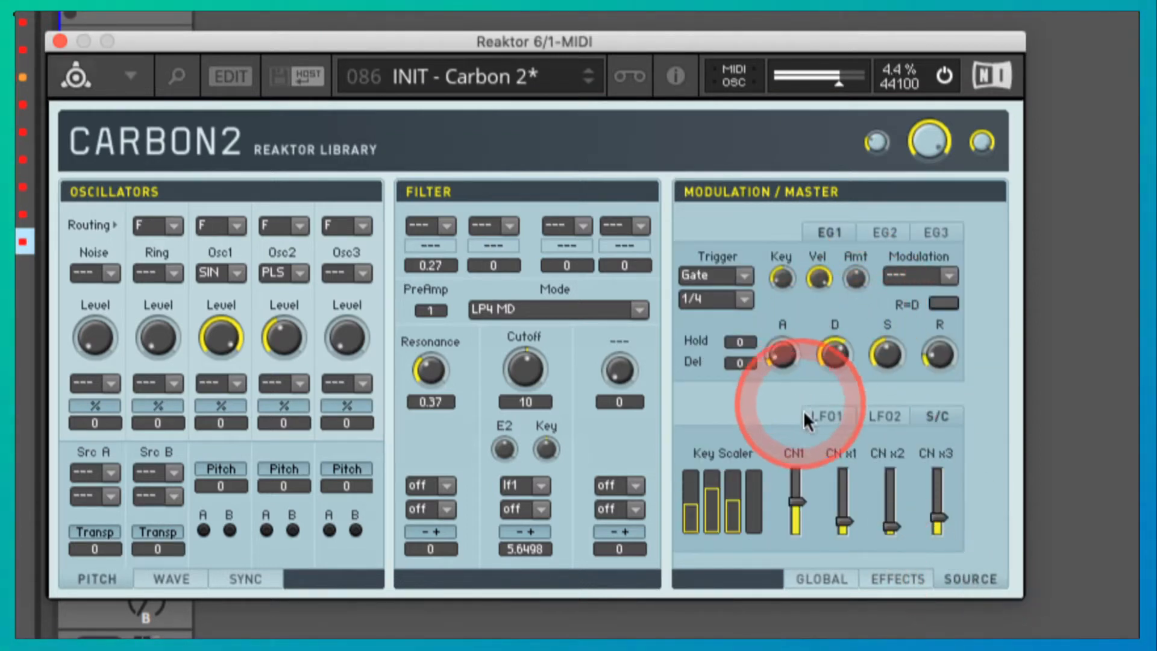
pyautogui.click(829, 415)
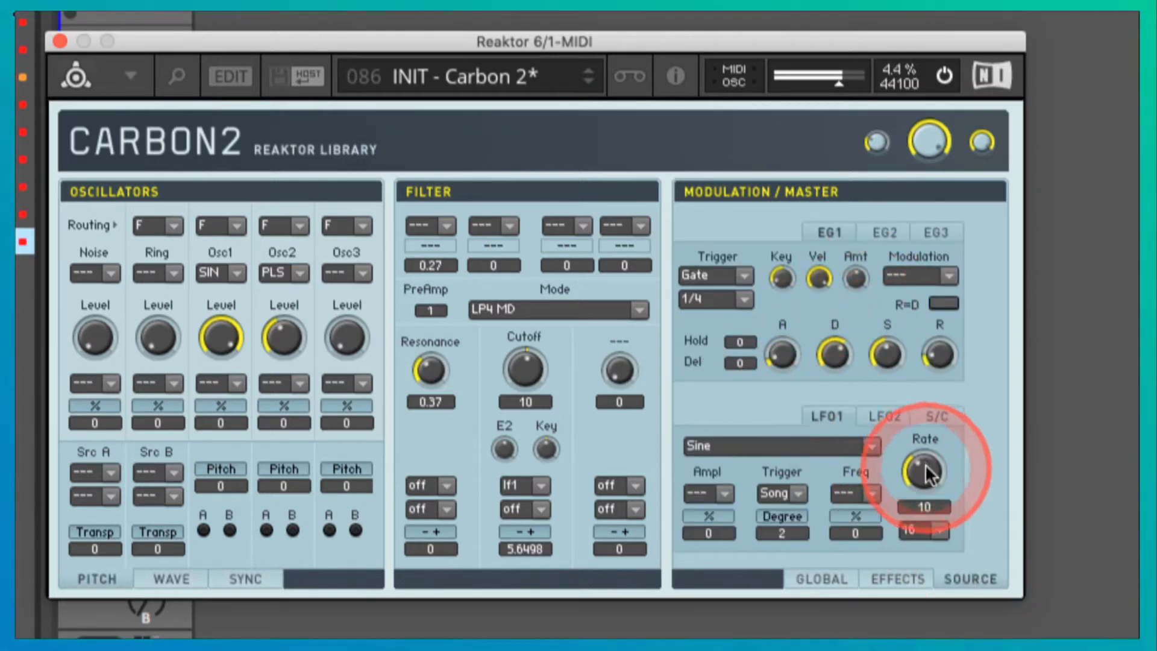
pyautogui.moveTo(924, 464)
pyautogui.mouseDown()
pyautogui.moveTo(924, 379)
pyautogui.moveTo(927, 446)
pyautogui.mouseUp()
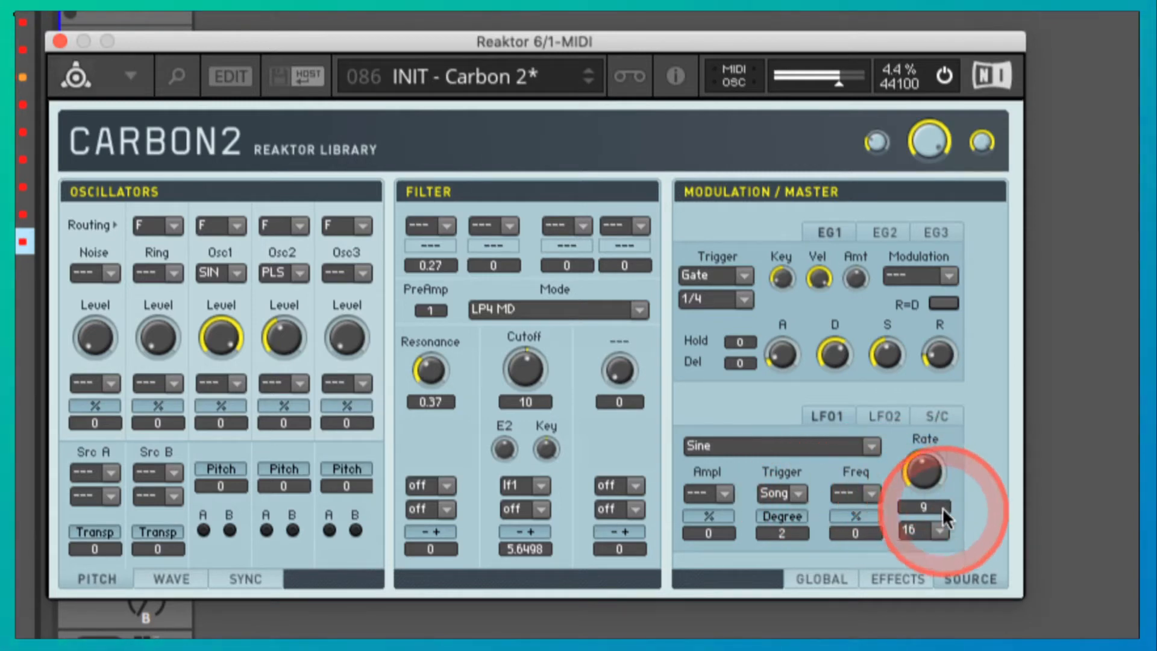
pyautogui.click(940, 529)
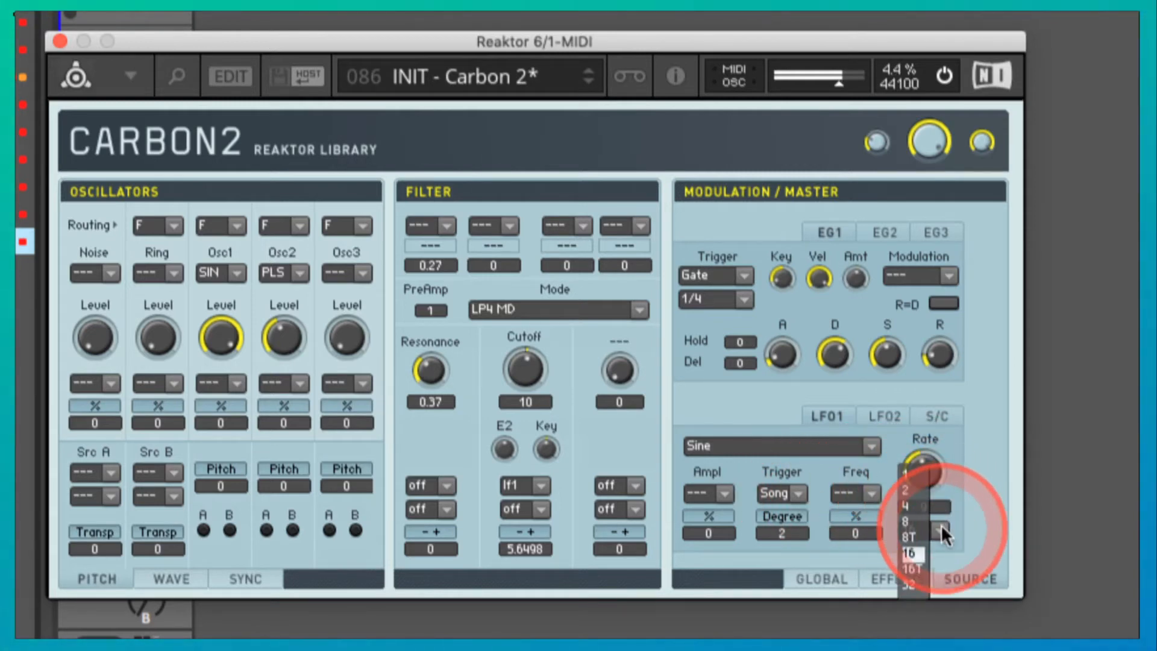
pyautogui.click(962, 479)
pyautogui.moveTo(928, 476); pyautogui.dragTo(927, 475)
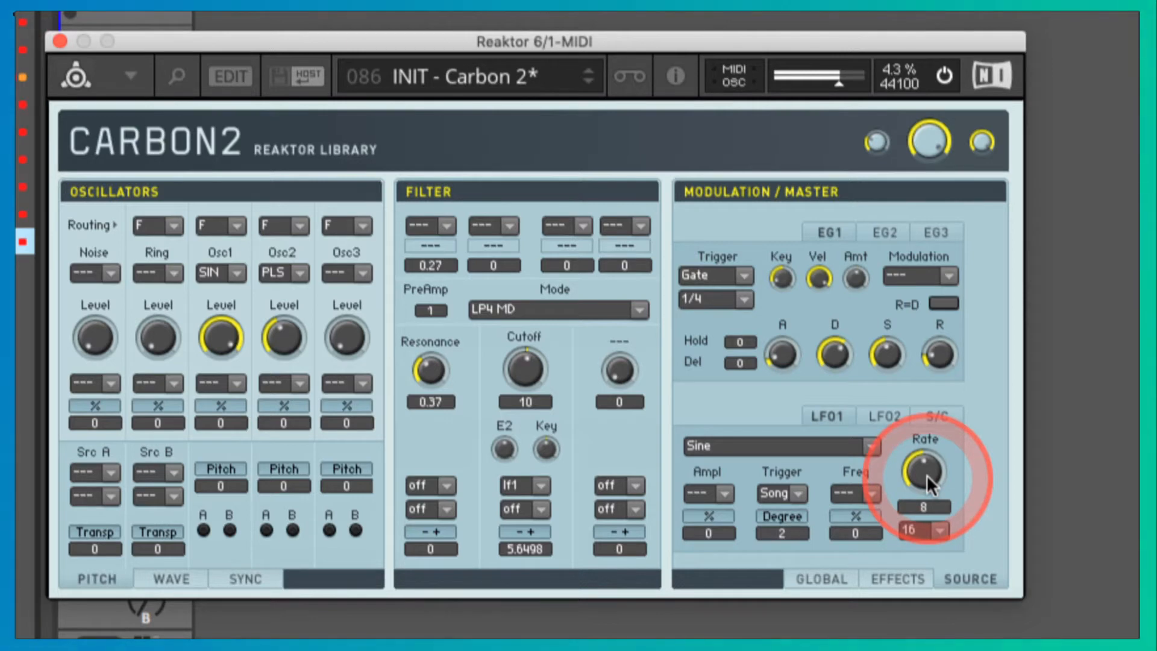
# Set LFO1's trigger to Free and try faster speeds before bringing its rate down to about 1.92
pyautogui.click(798, 490)
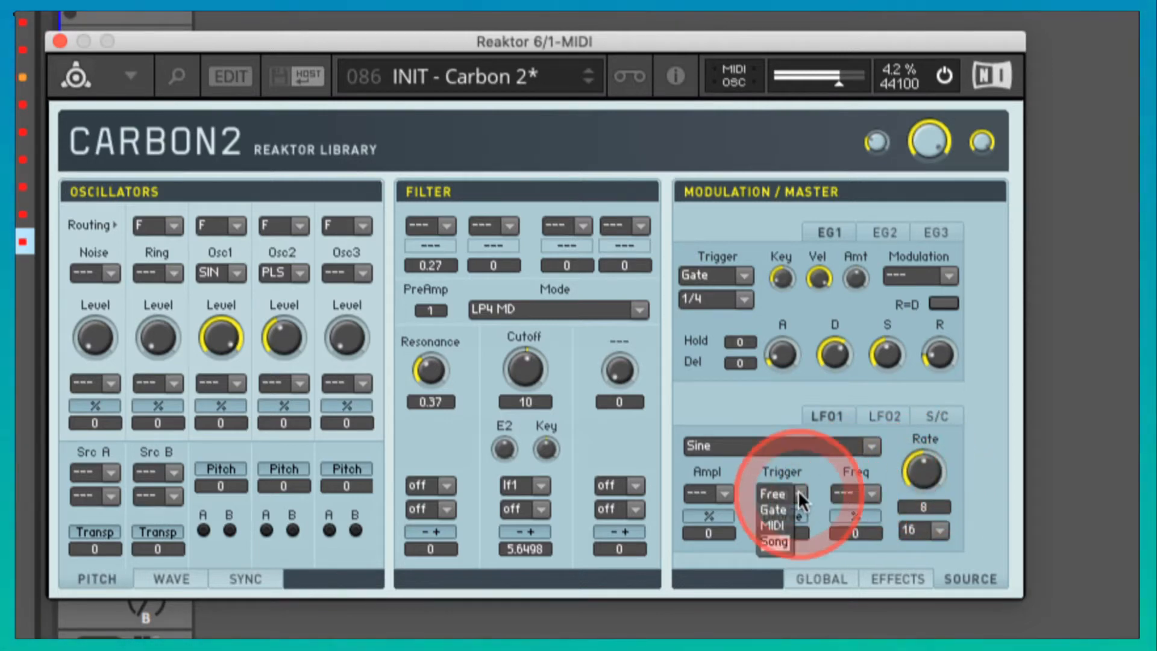
pyautogui.click(780, 490)
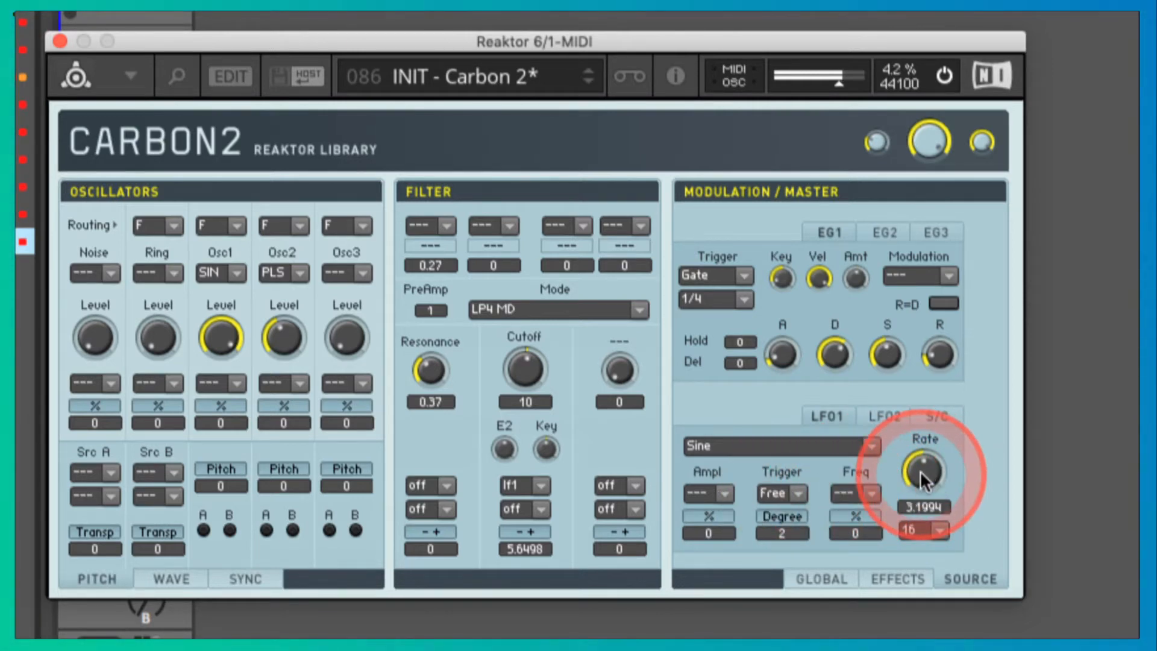
pyautogui.moveTo(920, 472); pyautogui.dragTo(925, 396)
pyautogui.moveTo(925, 444); pyautogui.dragTo(924, 483)
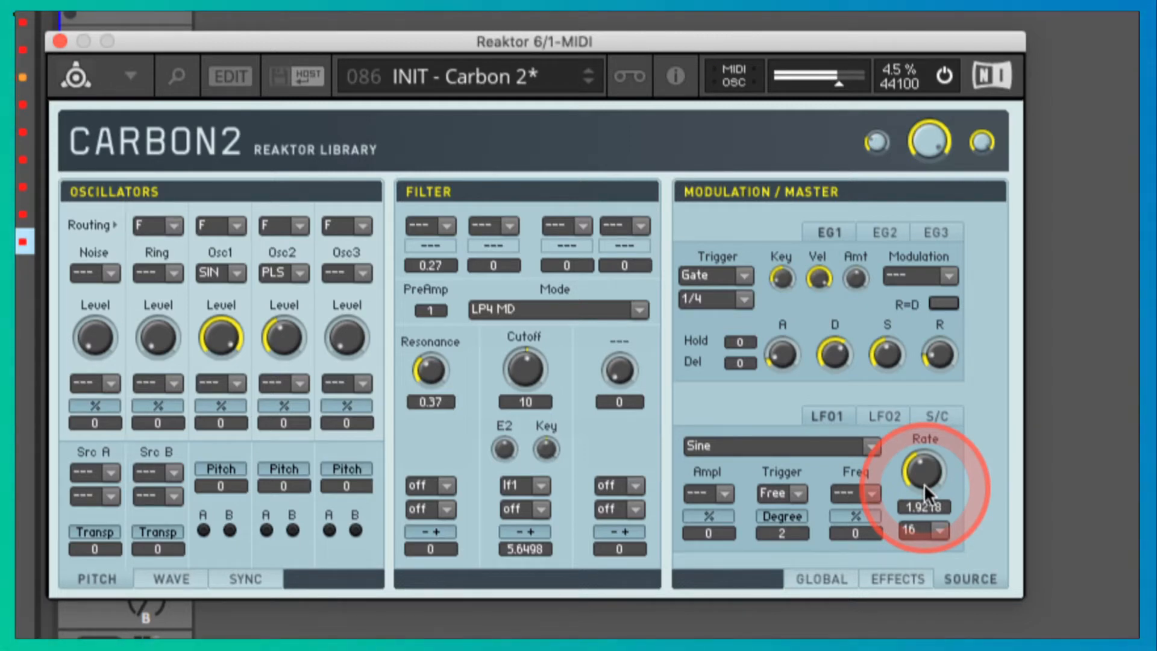
# Try the Gate trigger on LFO1, then set the trigger to MIDI with a rate of 12
pyautogui.click(793, 490)
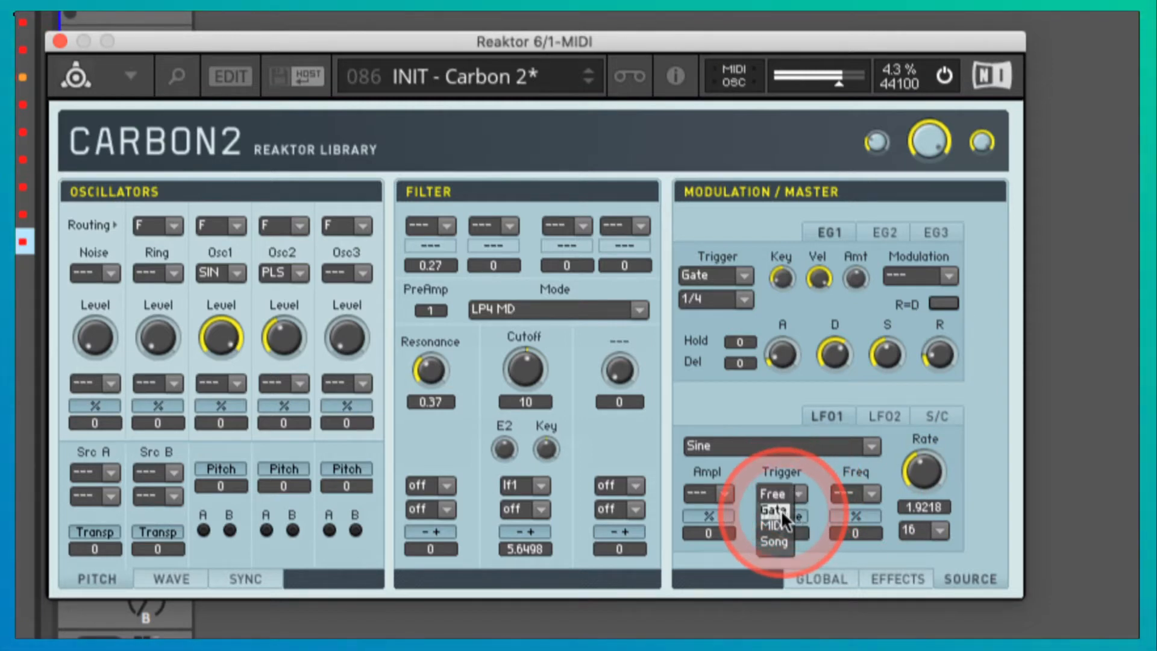
pyautogui.click(781, 510)
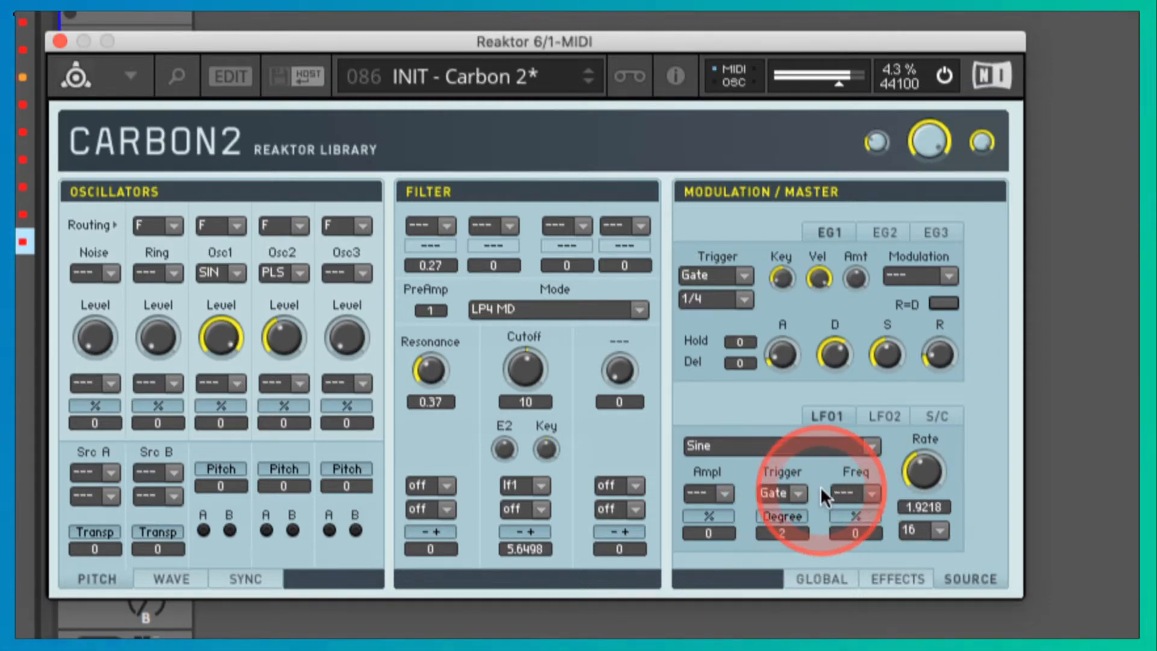
pyautogui.click(800, 491)
pyautogui.click(782, 524)
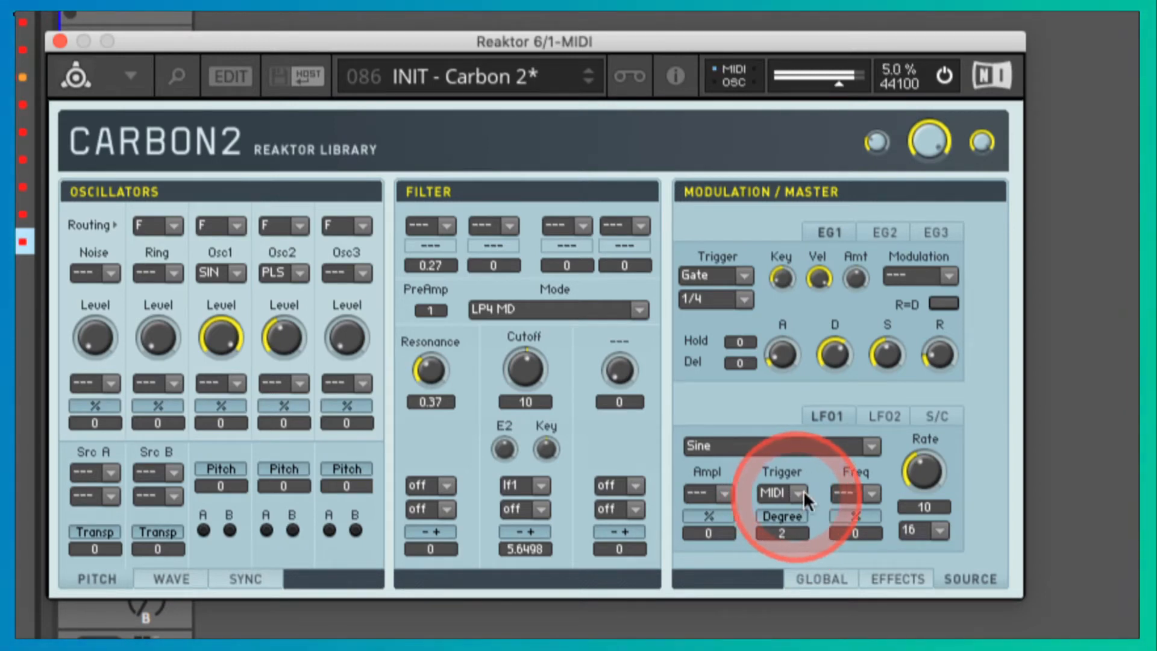
pyautogui.moveTo(924, 469); pyautogui.dragTo(924, 490)
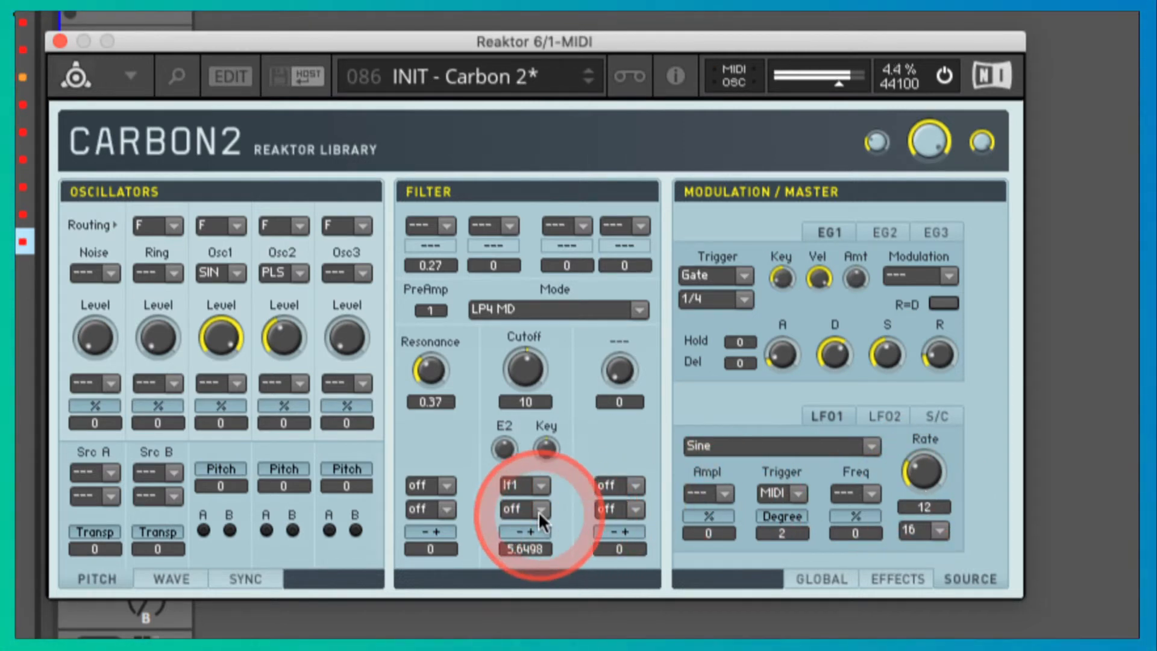
# Try a filter cutoff modulation amount of 127, then reduce it to about 26.16
pyautogui.moveTo(527, 548); pyautogui.dragTo(529, 395)
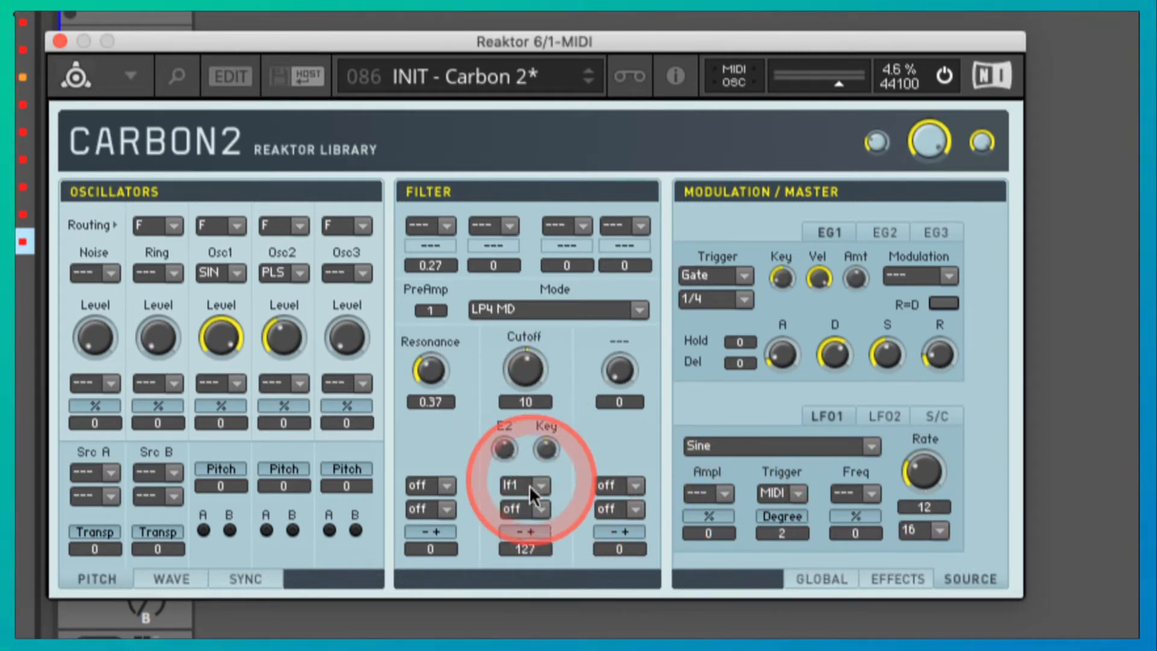
pyautogui.moveTo(523, 551); pyautogui.dragTo(515, 605)
pyautogui.click(787, 537)
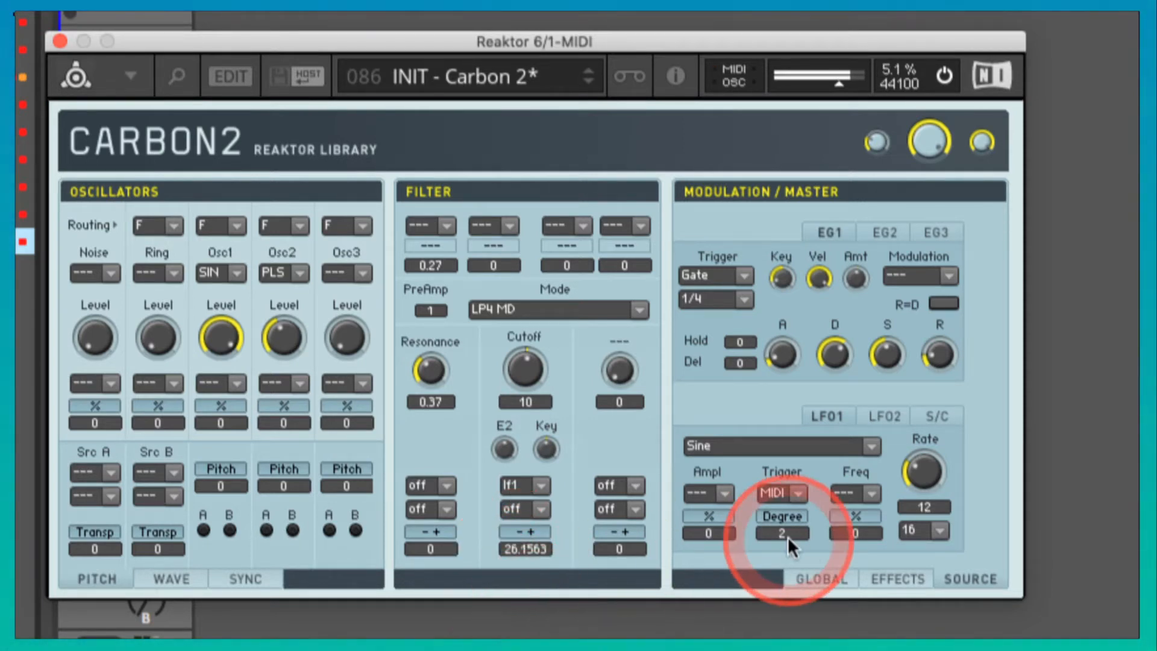
# Compare LFO1's Free trigger with MIDI, leaving it on MIDI with a rate of 14
pyautogui.click(791, 500)
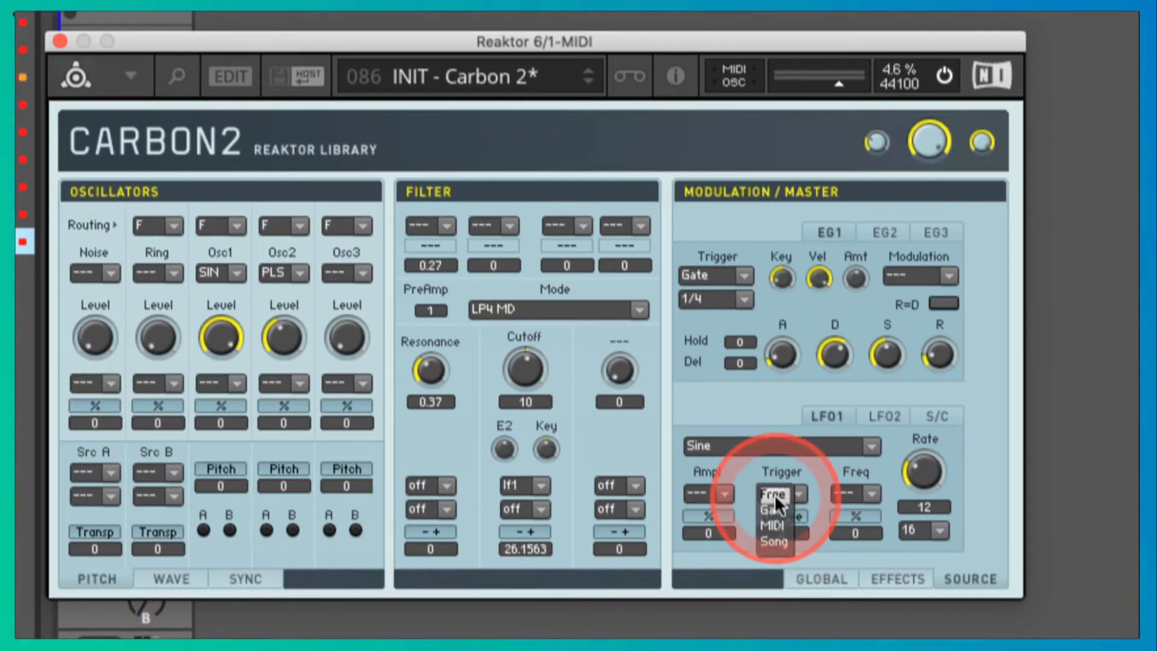
pyautogui.click(777, 495)
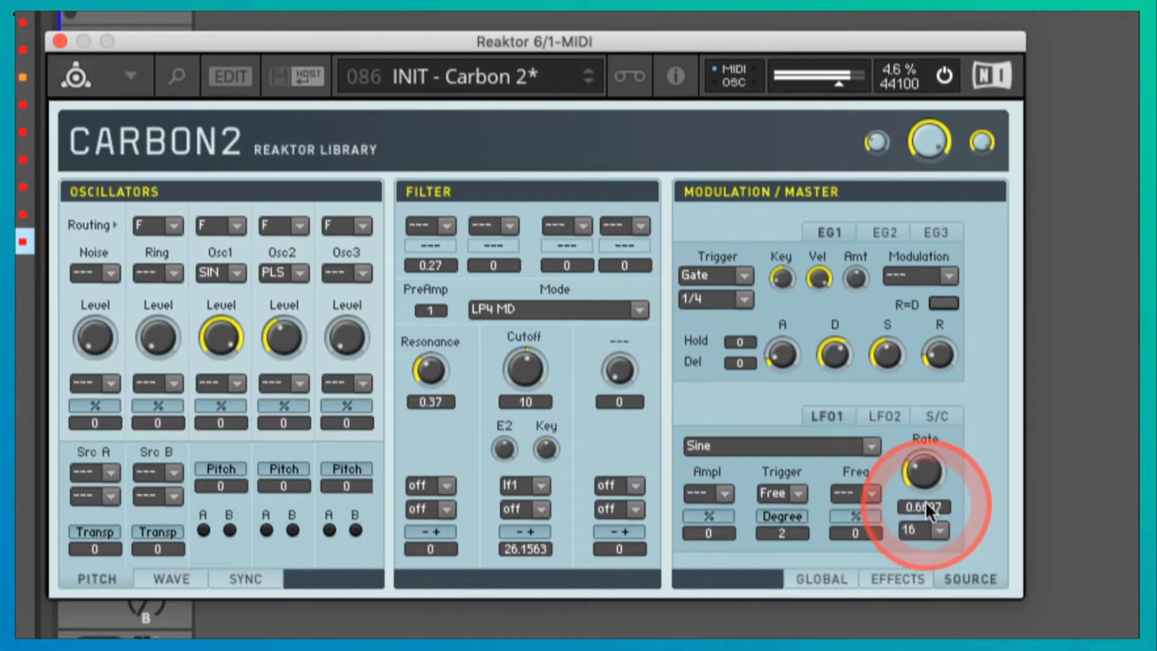
pyautogui.click(799, 492)
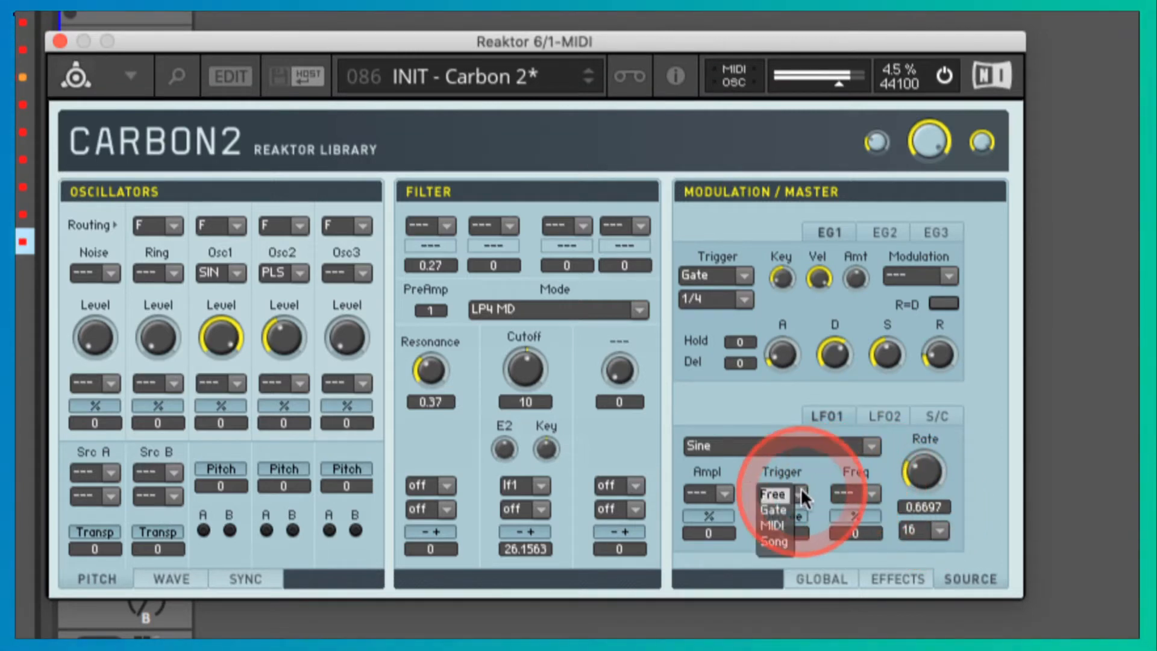
pyautogui.click(778, 525)
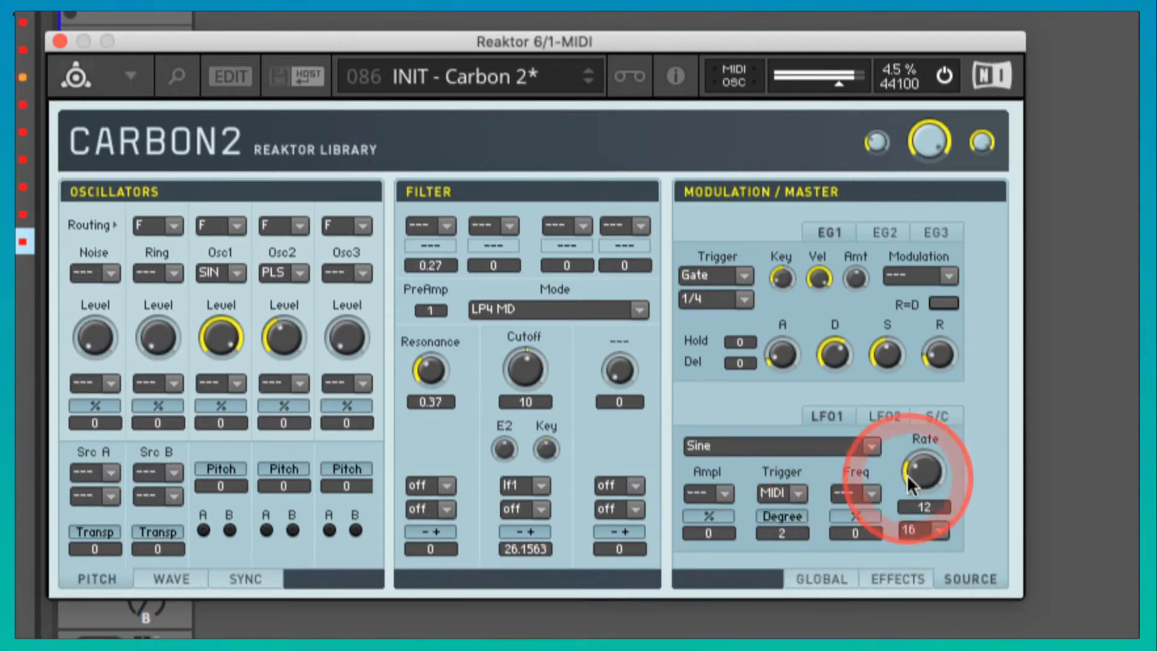
pyautogui.moveTo(930, 438); pyautogui.dragTo(924, 486)
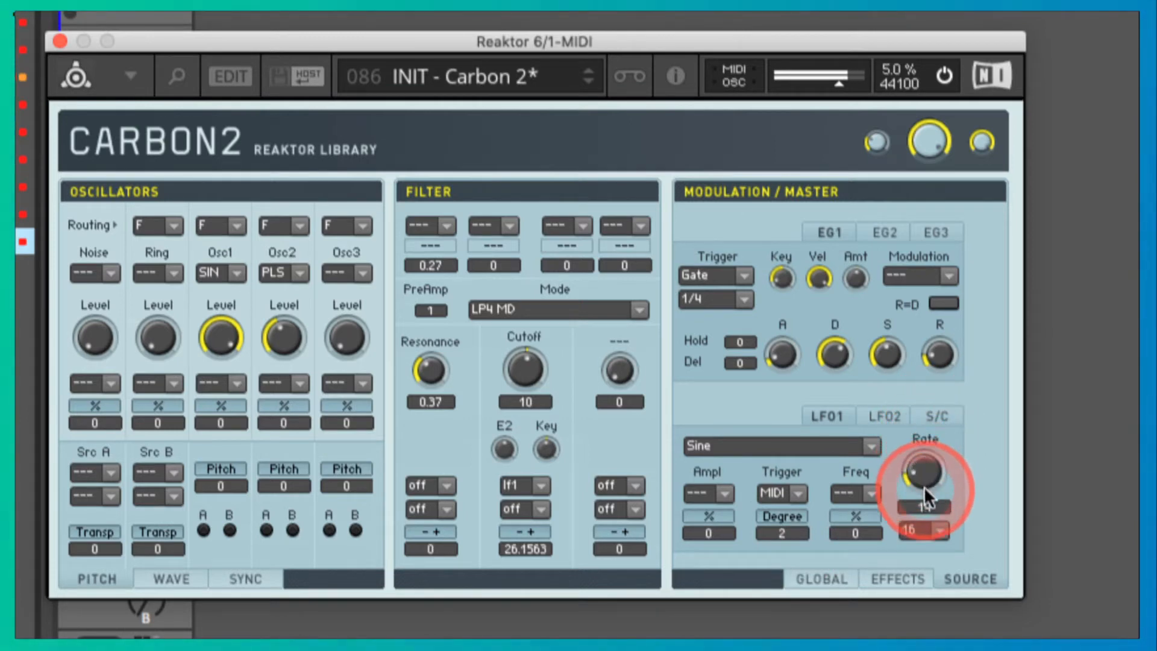
# Set LFO1 to a free-running Square waveform with a rate of about 1.35
pyautogui.click(795, 495)
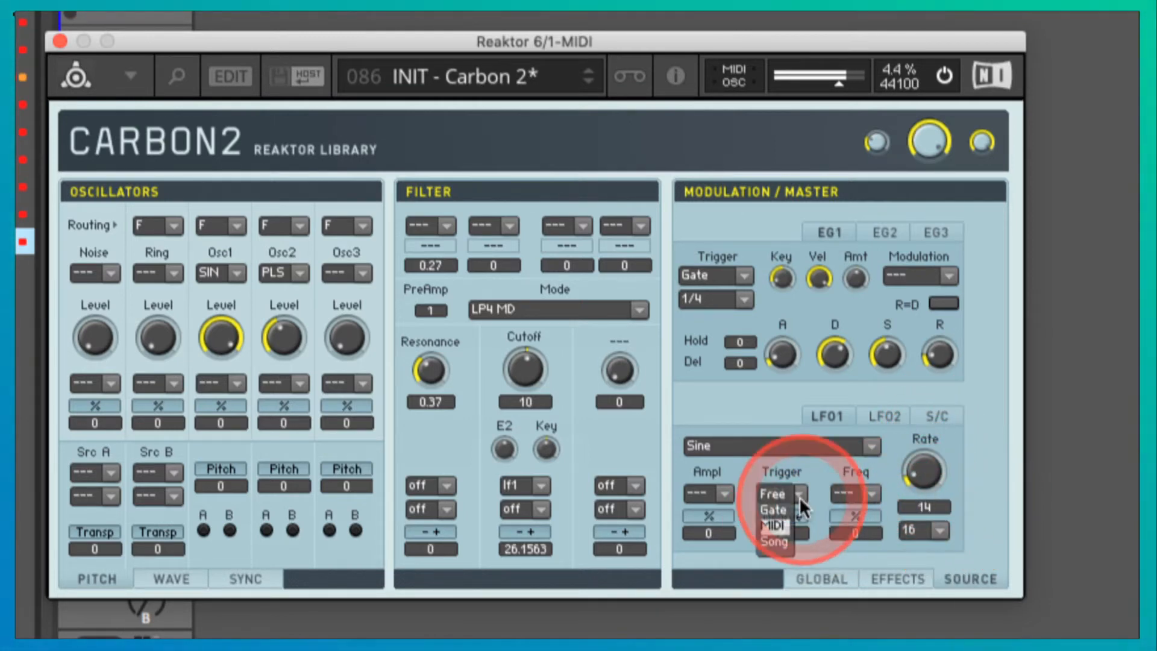
pyautogui.click(772, 493)
pyautogui.moveTo(924, 480); pyautogui.dragTo(877, 444)
pyautogui.moveTo(702, 446); pyautogui.dragTo(733, 457)
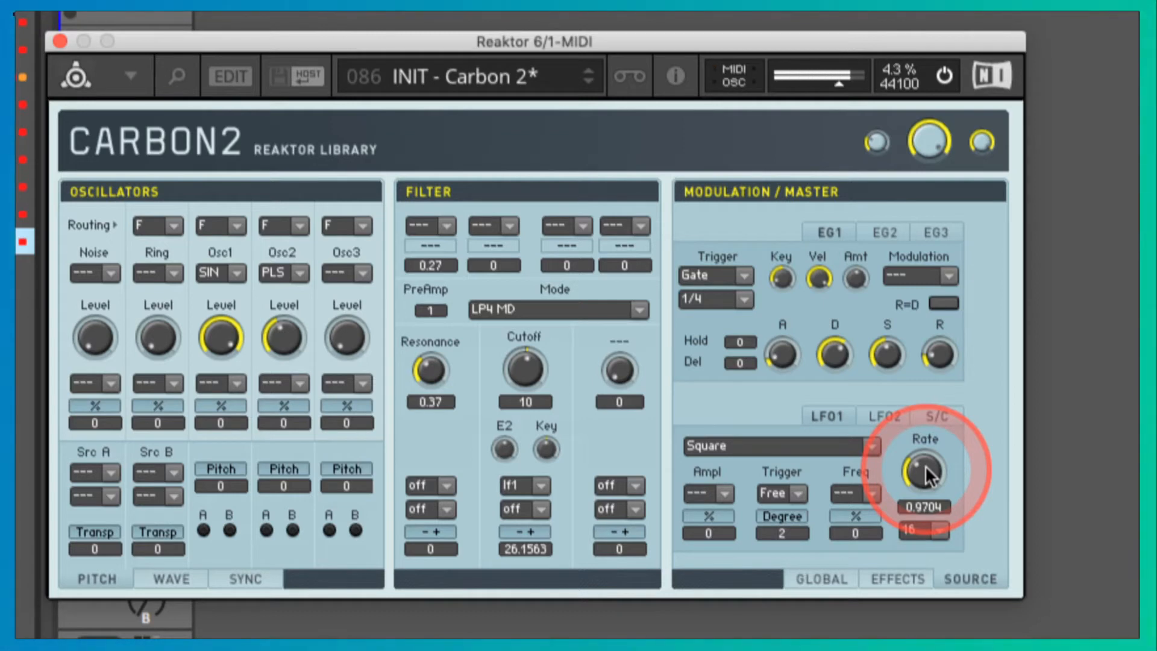
pyautogui.moveTo(924, 465); pyautogui.dragTo(915, 515)
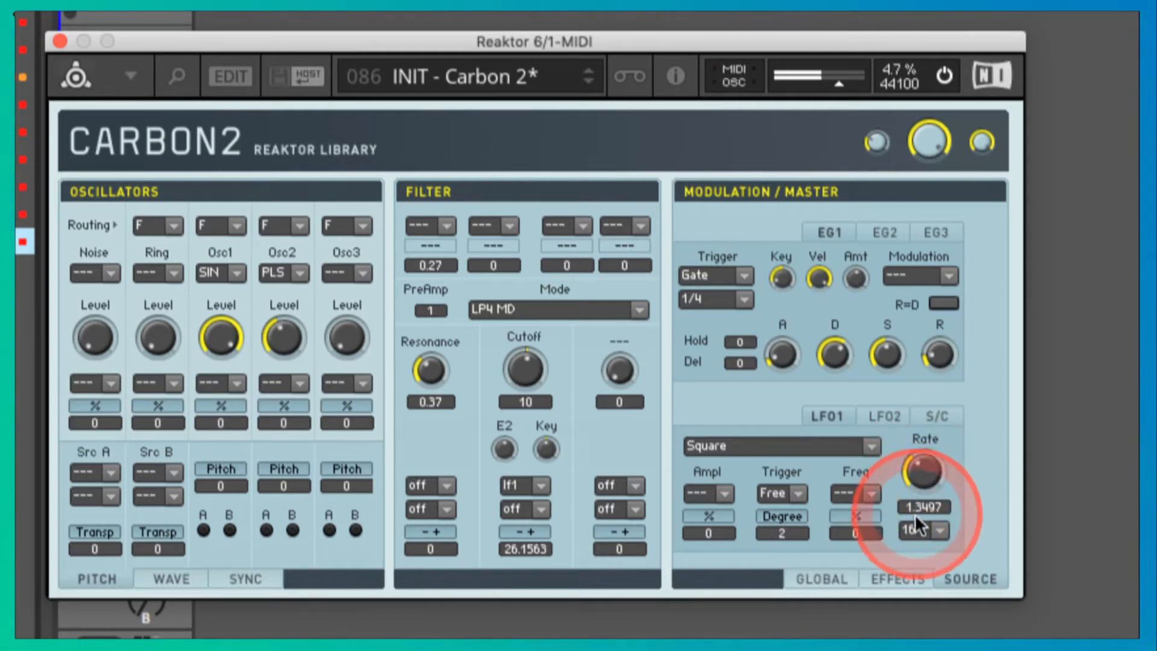
# Set LFO1's degree to 8 and lower the filter cutoff's modulation amount to about 20.37
pyautogui.moveTo(790, 531); pyautogui.dragTo(808, 398)
pyautogui.moveTo(526, 544)
pyautogui.mouseDown()
pyautogui.moveTo(522, 583)
pyautogui.moveTo(527, 549)
pyautogui.mouseUp()
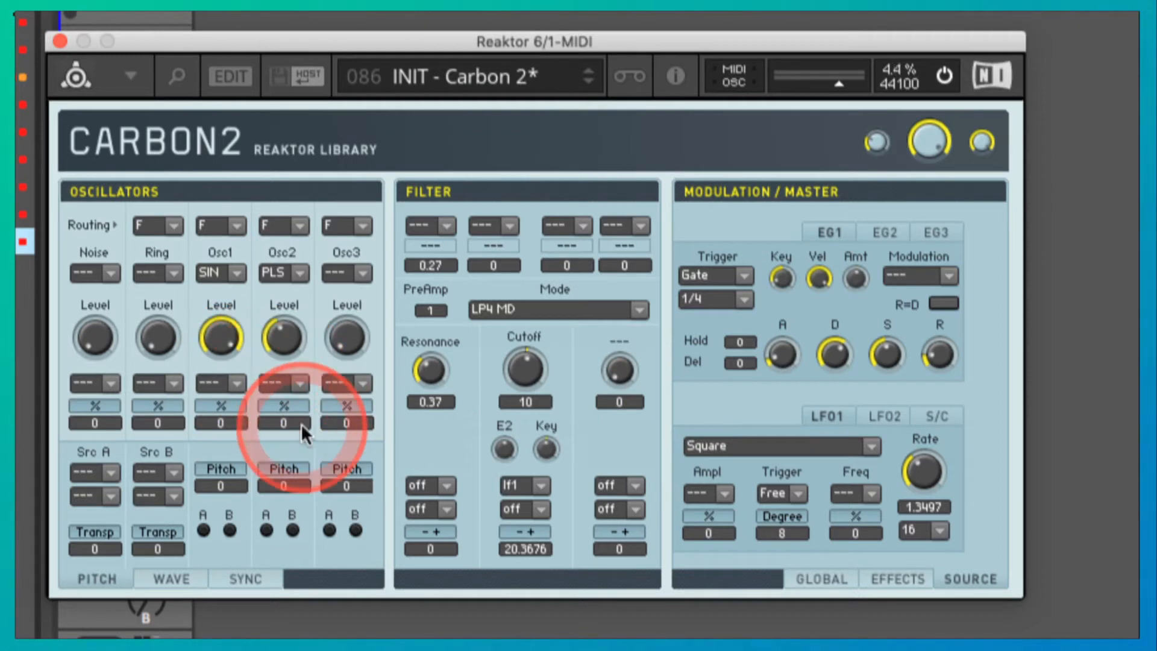
# Route lf1 as pitch source A to Osc1 and Osc2, and set their pitches to 9 and 10
pyautogui.click(111, 471)
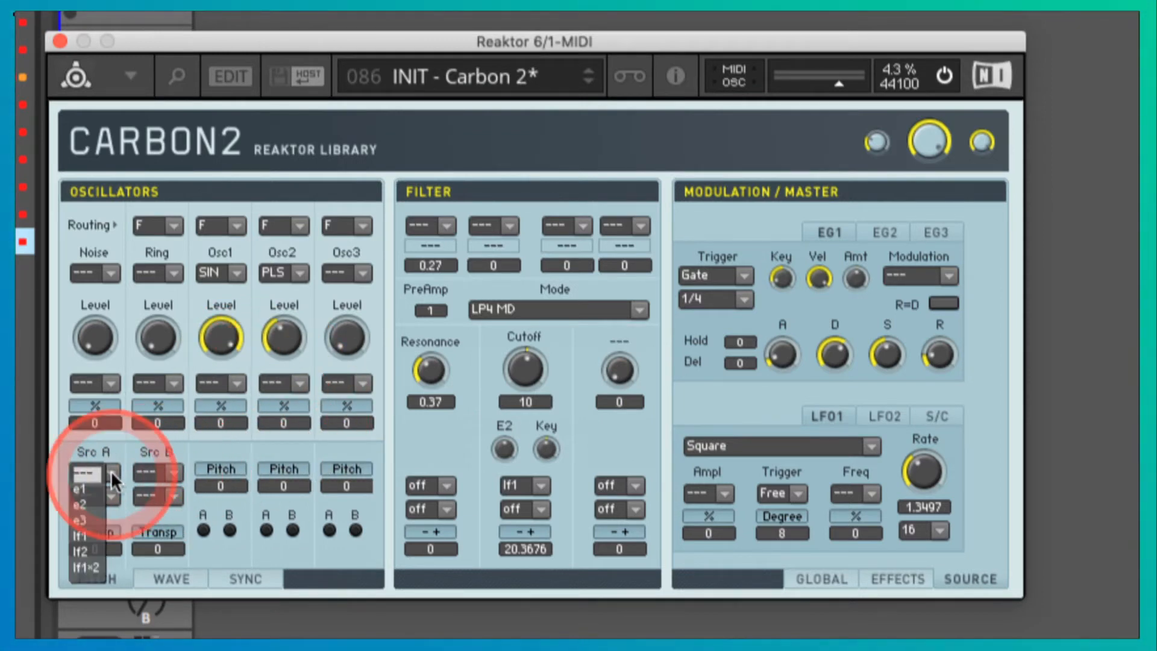
pyautogui.click(92, 529)
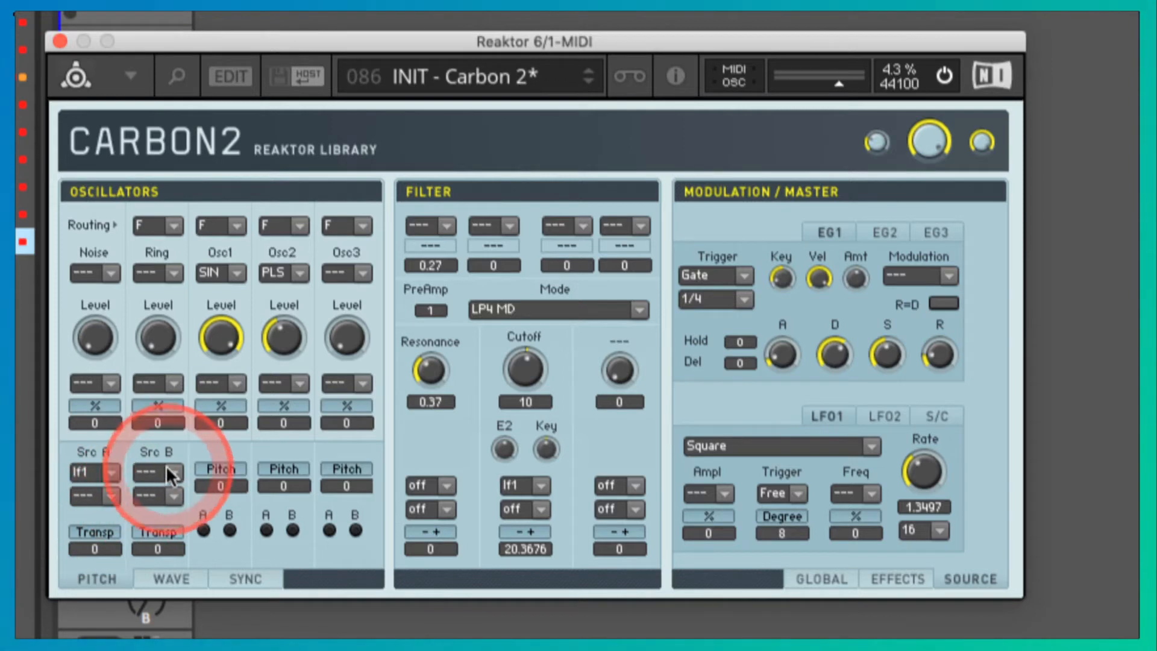
pyautogui.click(203, 530)
pyautogui.click(266, 530)
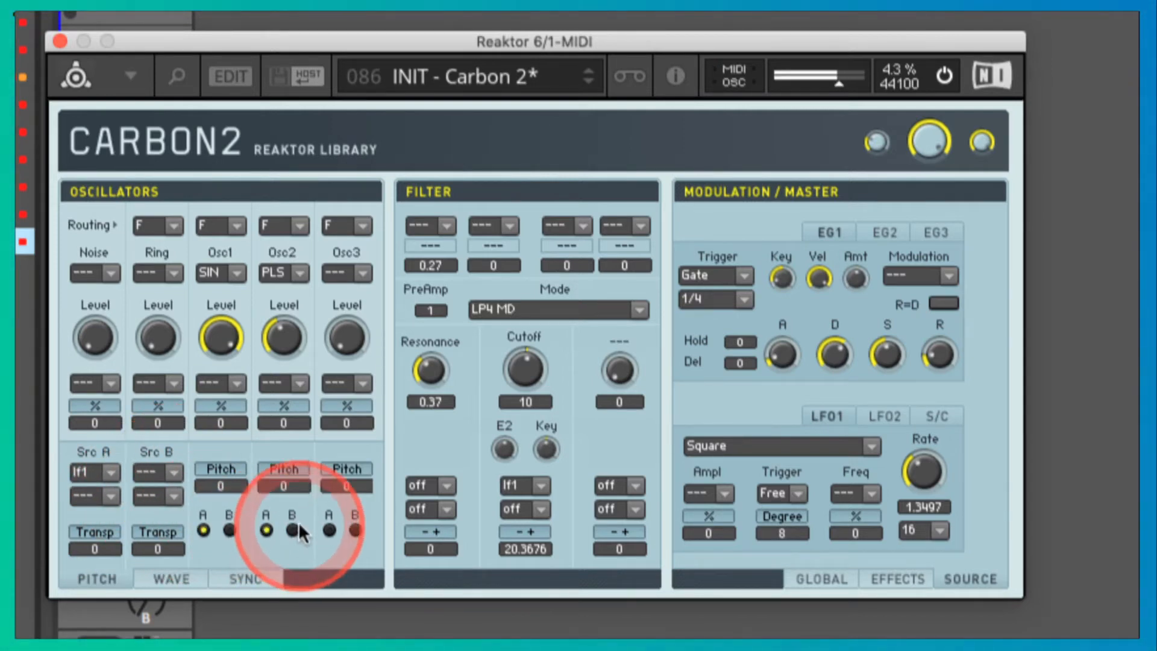
pyautogui.moveTo(202, 487); pyautogui.dragTo(284, 455)
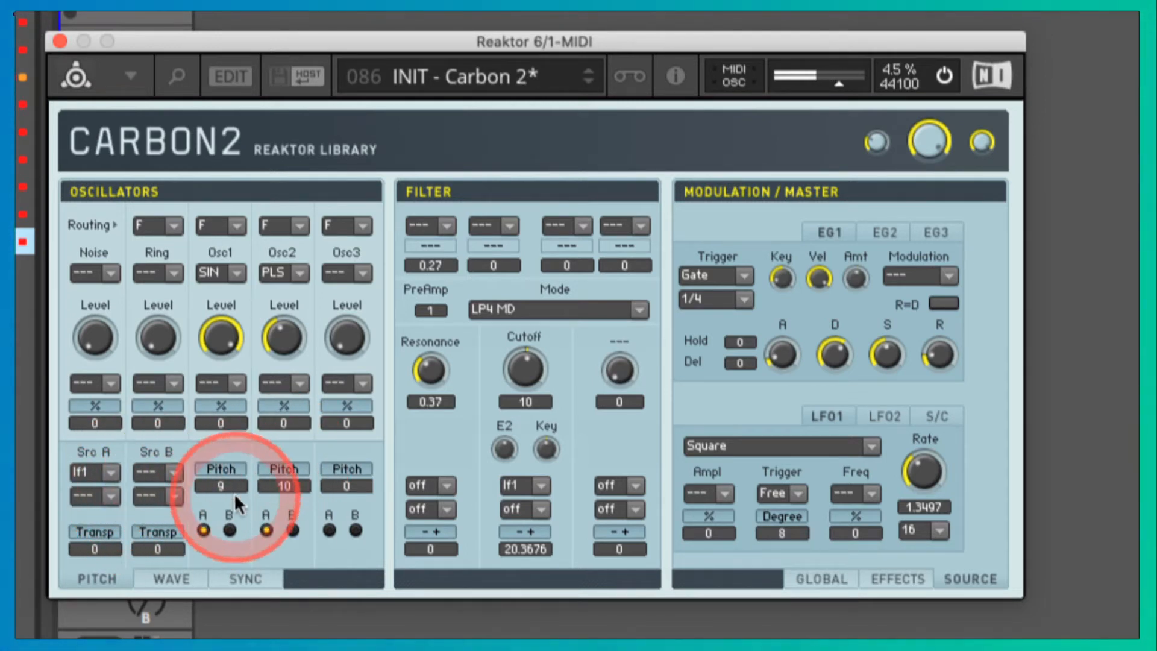
# Set source A's transposition amount to 6 and LFO1's degree to 0, leaving source A's second modulator unassigned
pyautogui.click(113, 495)
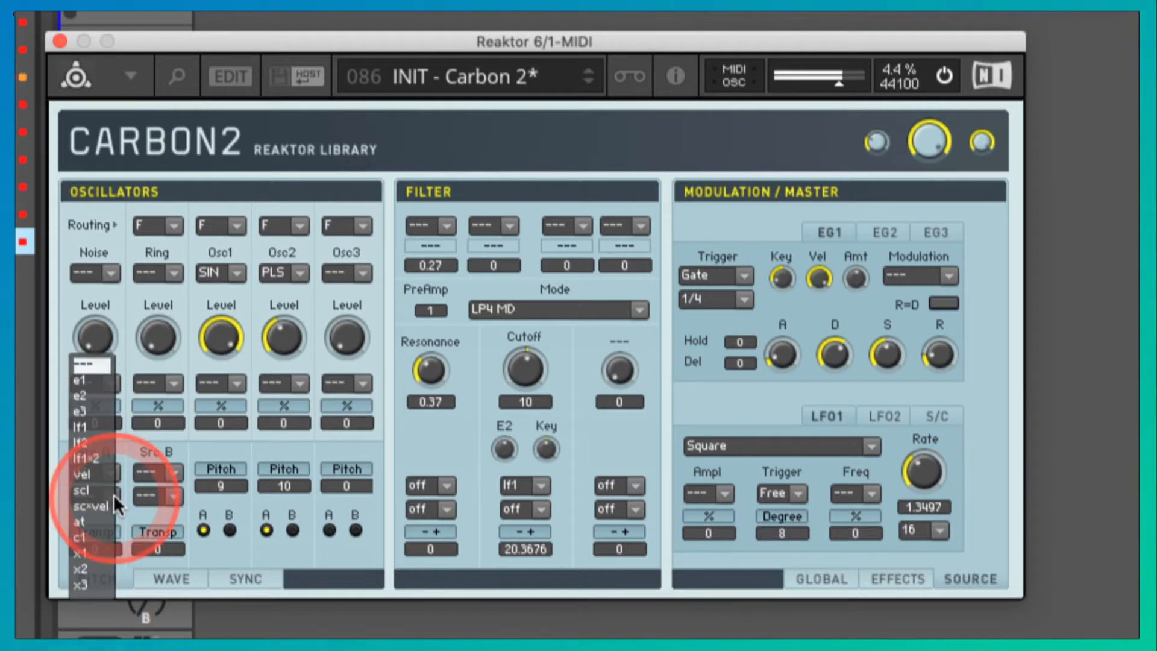
pyautogui.click(144, 431)
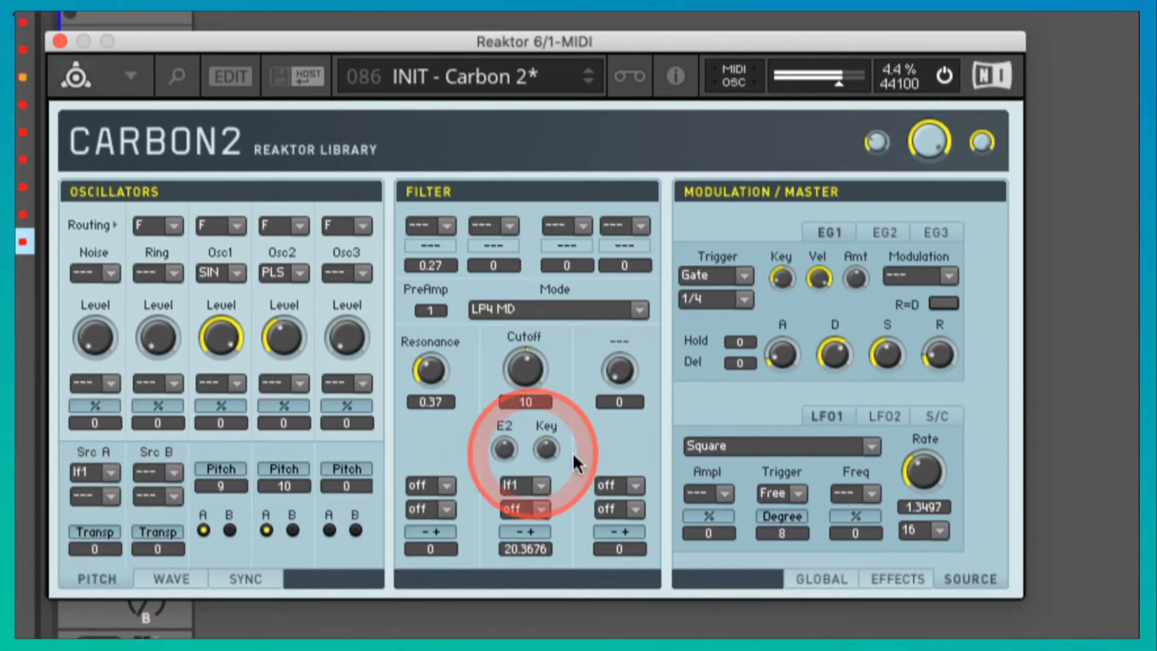
pyautogui.click(94, 538)
pyautogui.moveTo(94, 538); pyautogui.dragTo(99, 544)
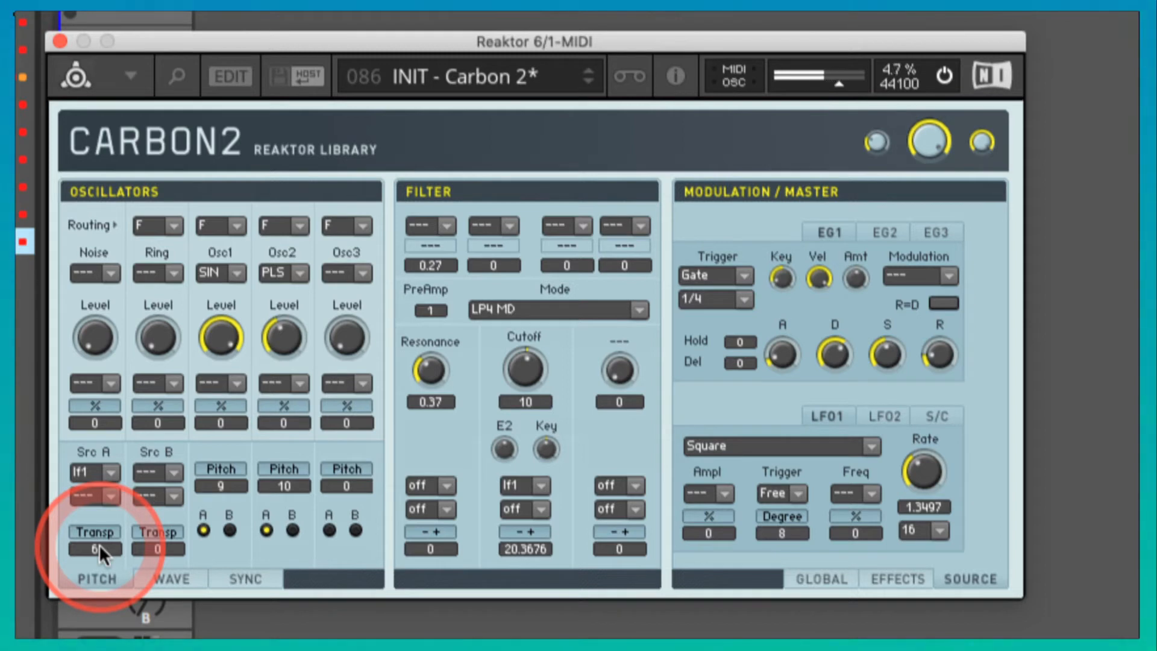
pyautogui.moveTo(99, 545); pyautogui.dragTo(99, 544)
pyautogui.moveTo(782, 533)
pyautogui.mouseDown()
pyautogui.moveTo(781, 552)
pyautogui.moveTo(782, 534)
pyautogui.mouseUp()
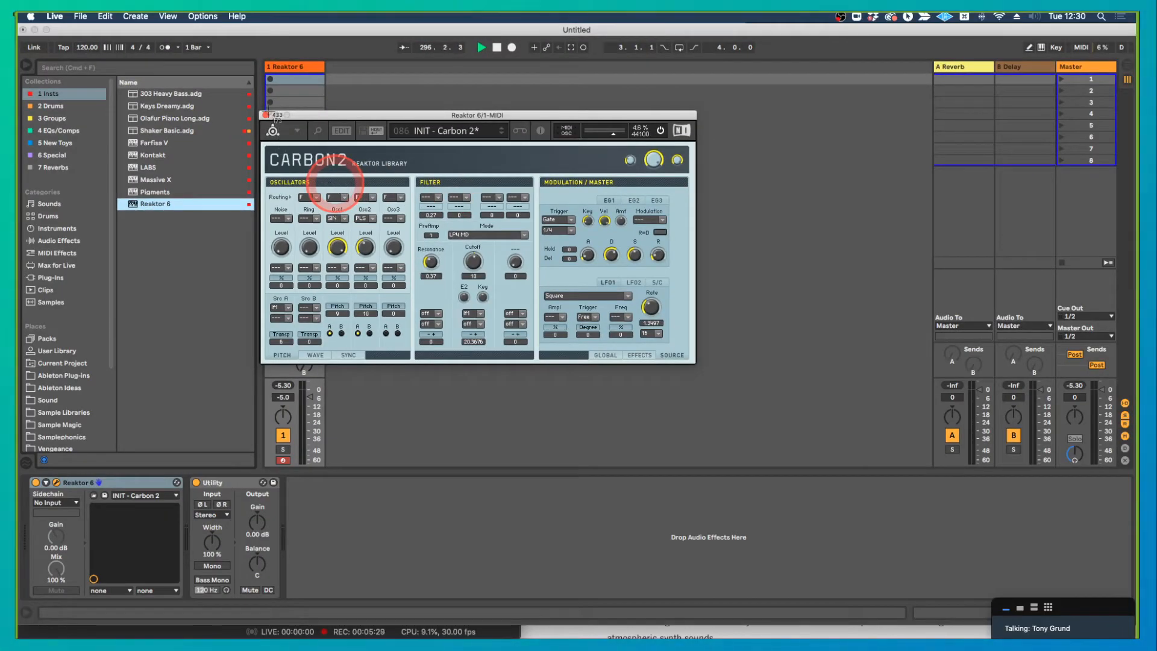
# Reload the INIT - Carbon 2 snapshot to discard the current sound's settings
pyautogui.moveTo(260, 112); pyautogui.dragTo(698, 373)
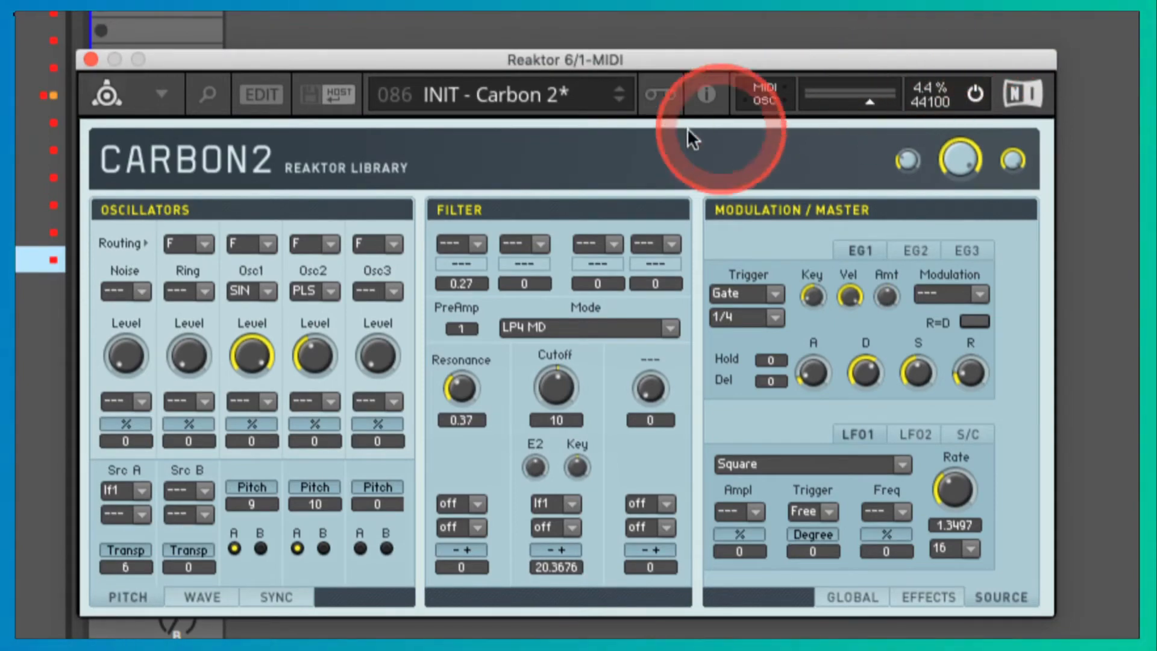
pyautogui.click(477, 94)
pyautogui.scroll(-10, 534, 495)
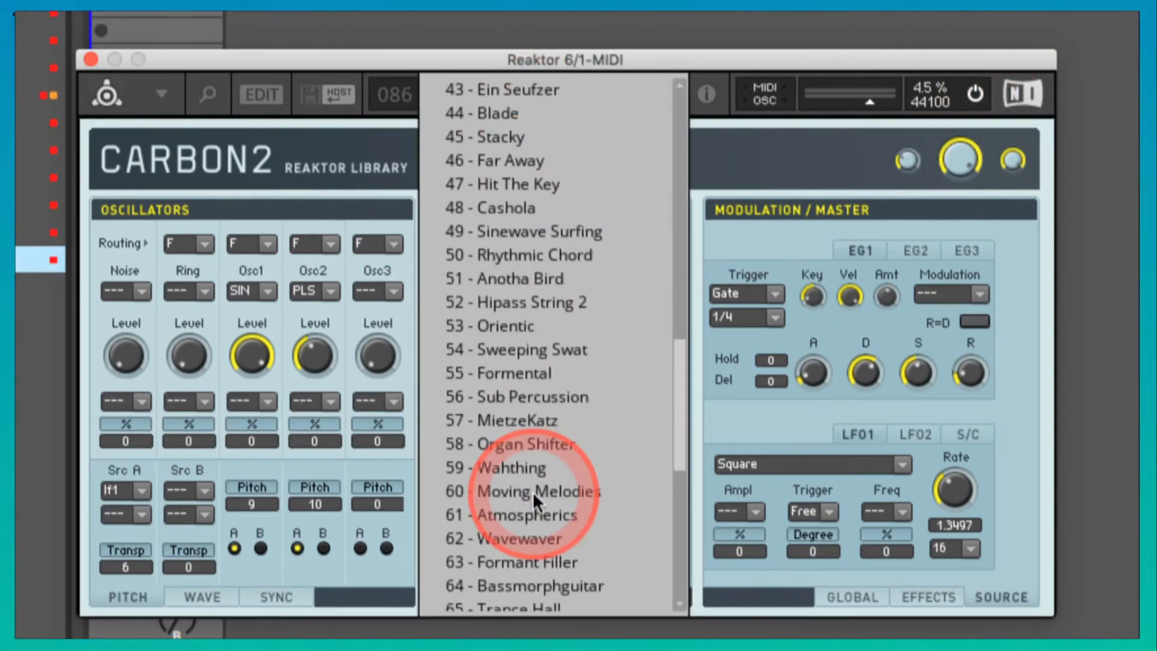
pyautogui.click(501, 594)
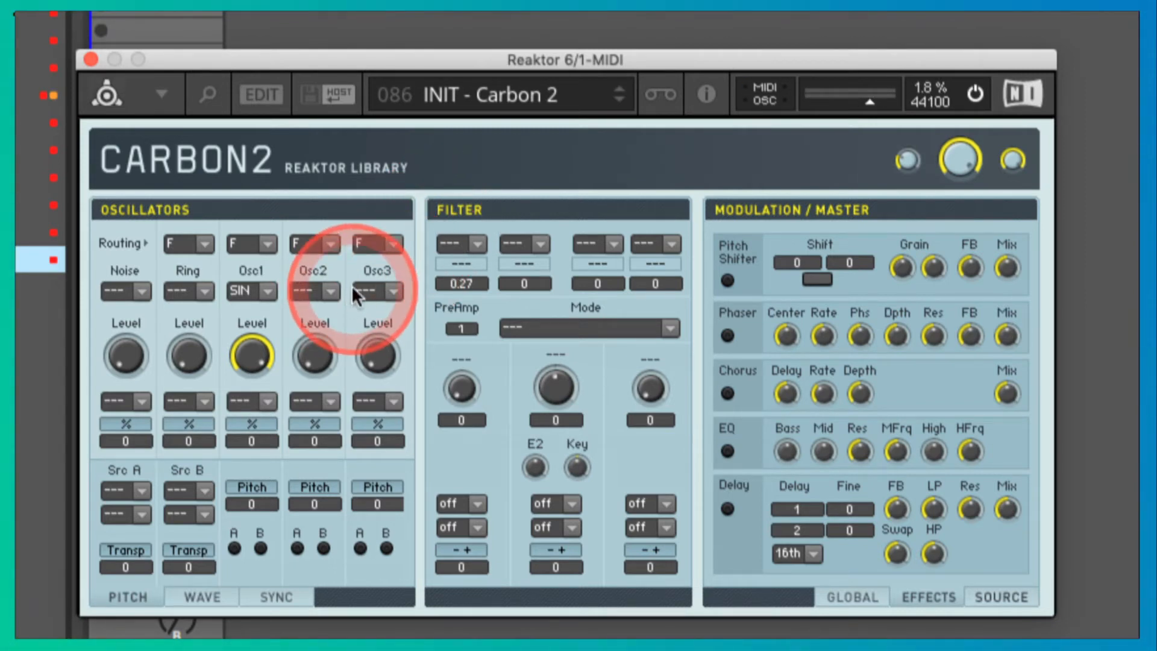
# Try the BZZ waveform on Osc1, and settle on SAW
pyautogui.click(266, 292)
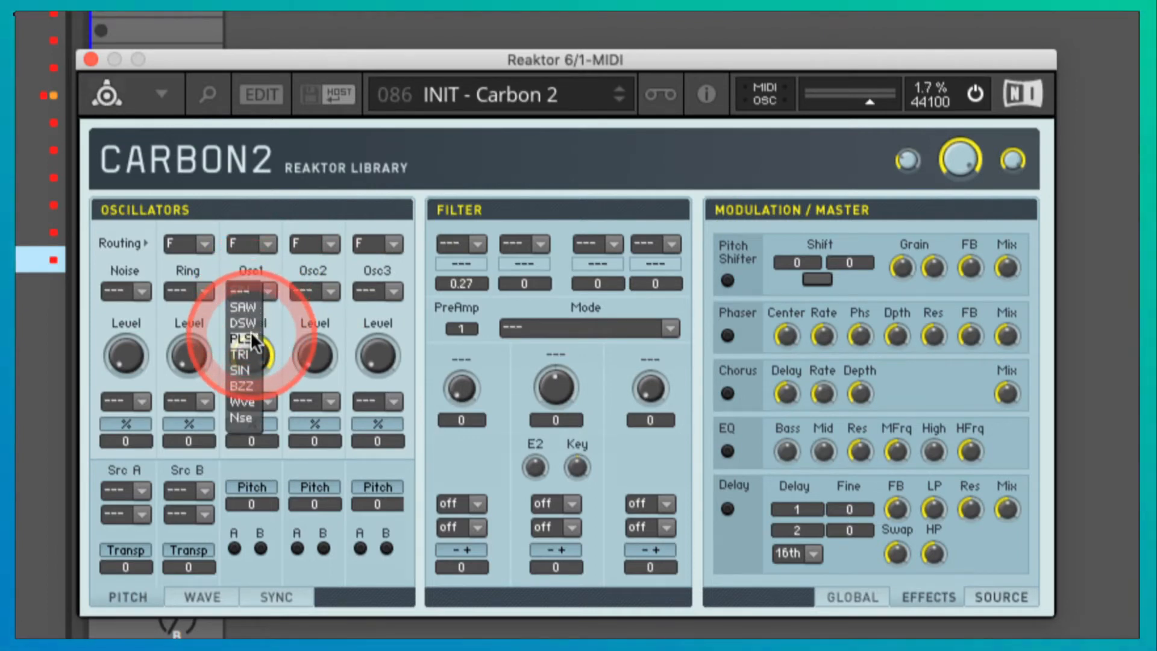
pyautogui.click(250, 385)
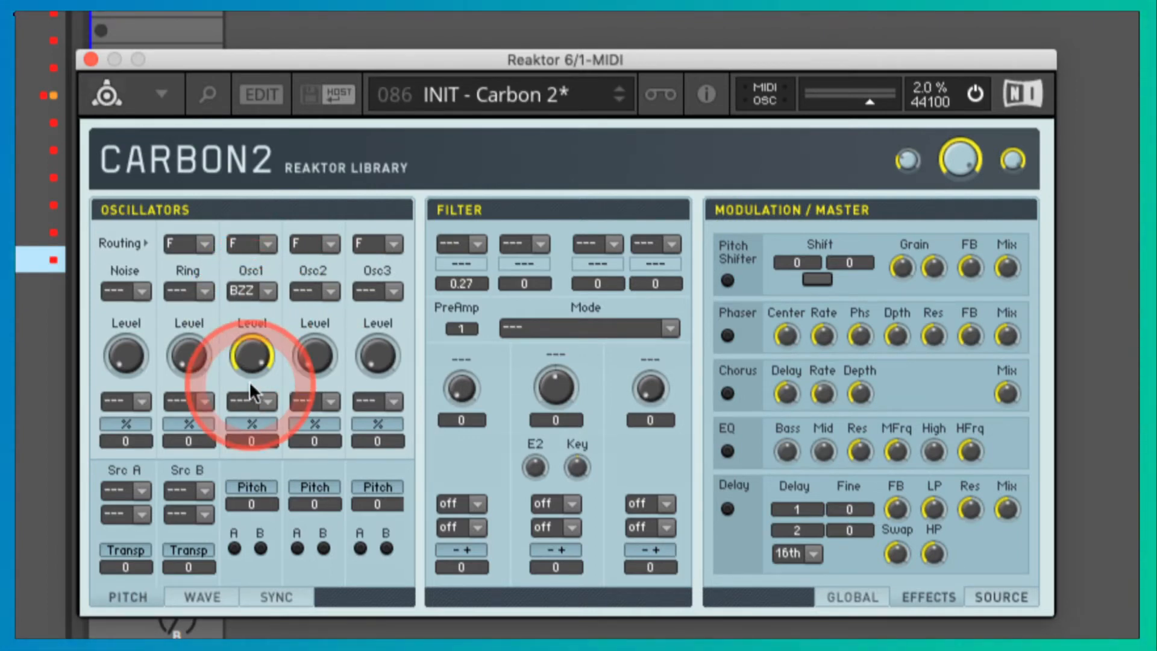
pyautogui.click(265, 292)
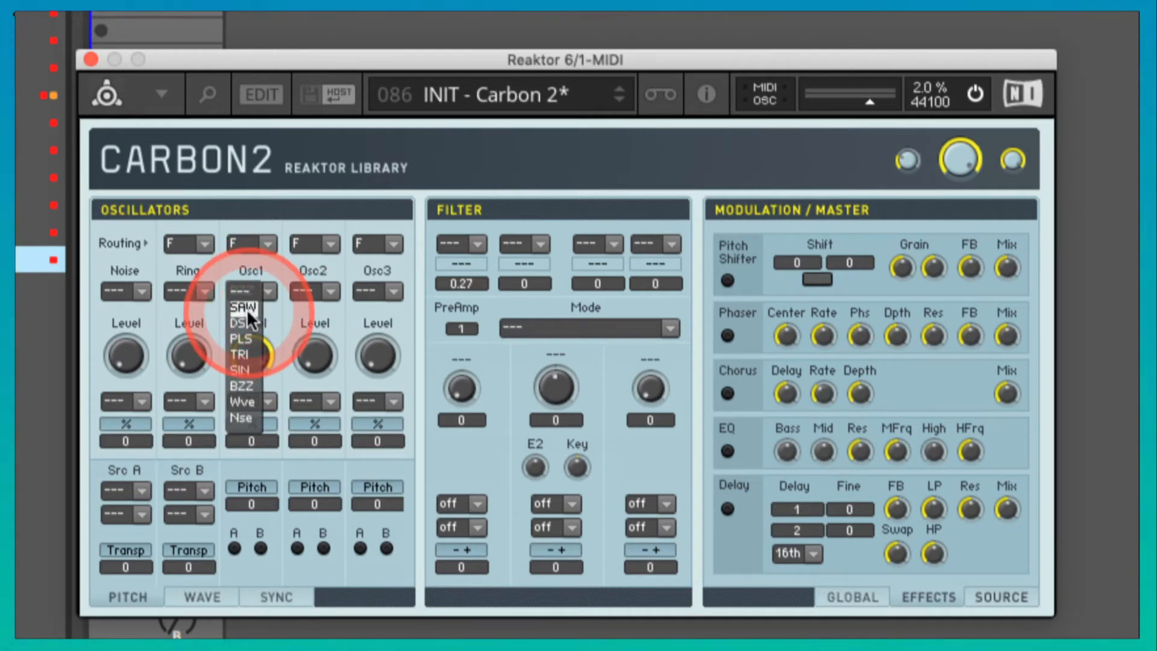
pyautogui.click(247, 308)
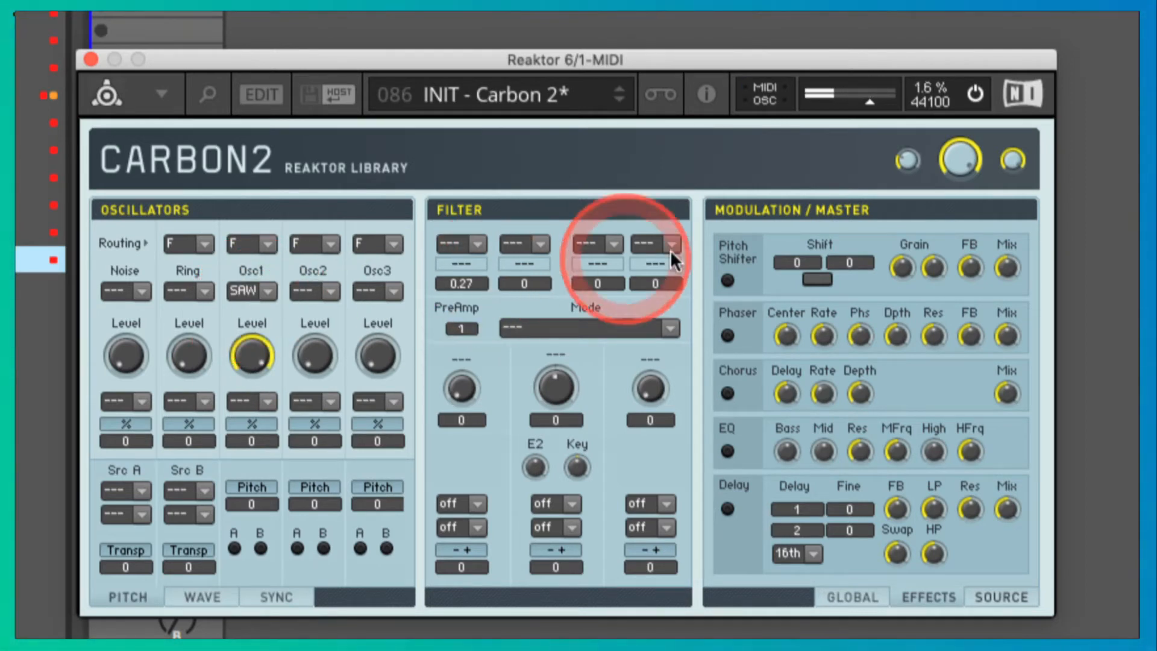
# Try the LP4 Pro5, LP4 Eco and LP6 Clean filter modes with the cutoff raised to 53, and clear the filter mode
pyautogui.click(584, 329)
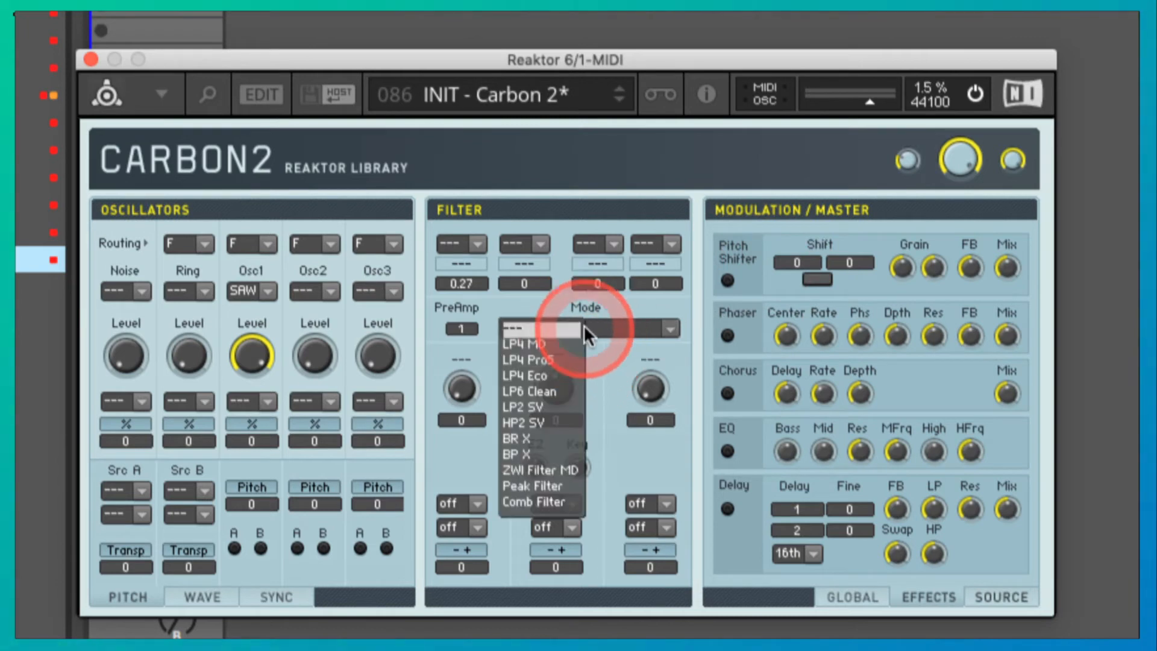
pyautogui.click(555, 360)
pyautogui.moveTo(547, 386)
pyautogui.mouseDown()
pyautogui.moveTo(558, 388)
pyautogui.moveTo(559, 367)
pyautogui.mouseUp()
pyautogui.click(559, 327)
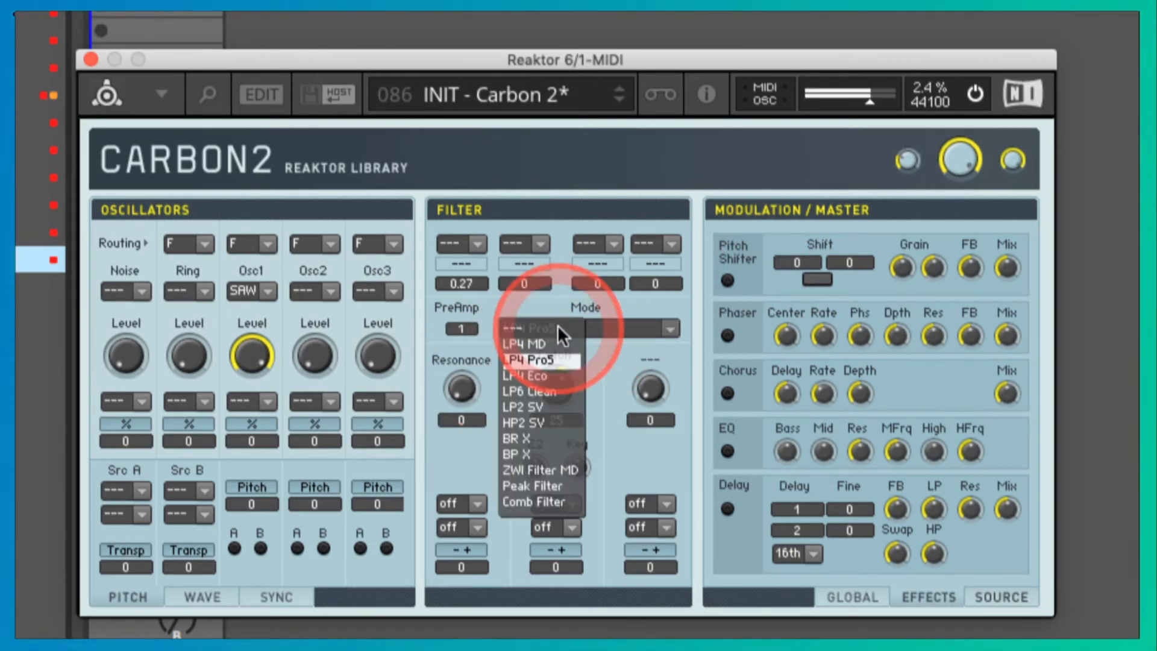
pyautogui.click(544, 375)
pyautogui.click(554, 336)
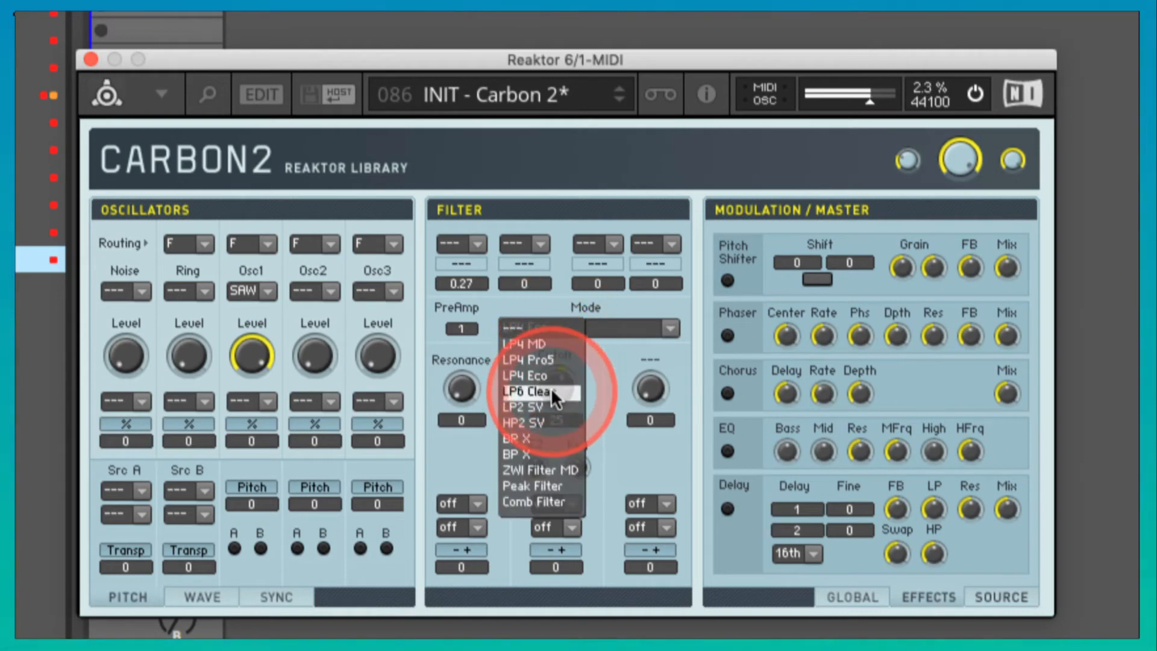
pyautogui.click(551, 389)
pyautogui.moveTo(552, 386); pyautogui.dragTo(555, 334)
pyautogui.click(558, 330)
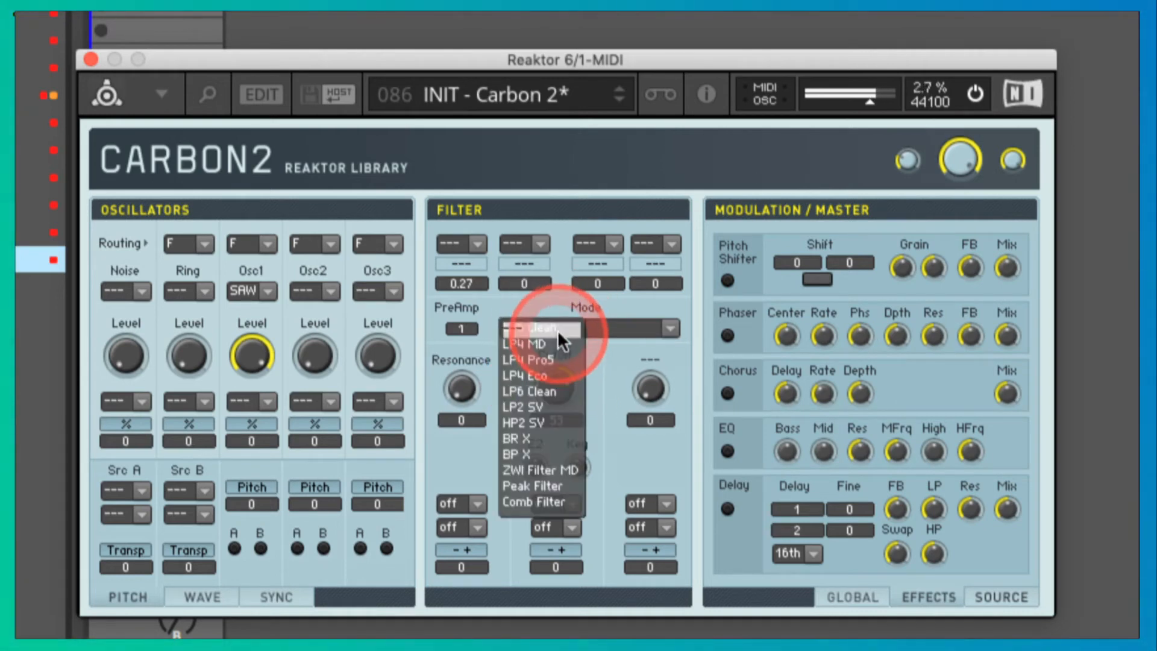
pyautogui.click(558, 331)
# Set the filter mode to LP4 MD and lower the cutoff to 29
pyautogui.click(561, 329)
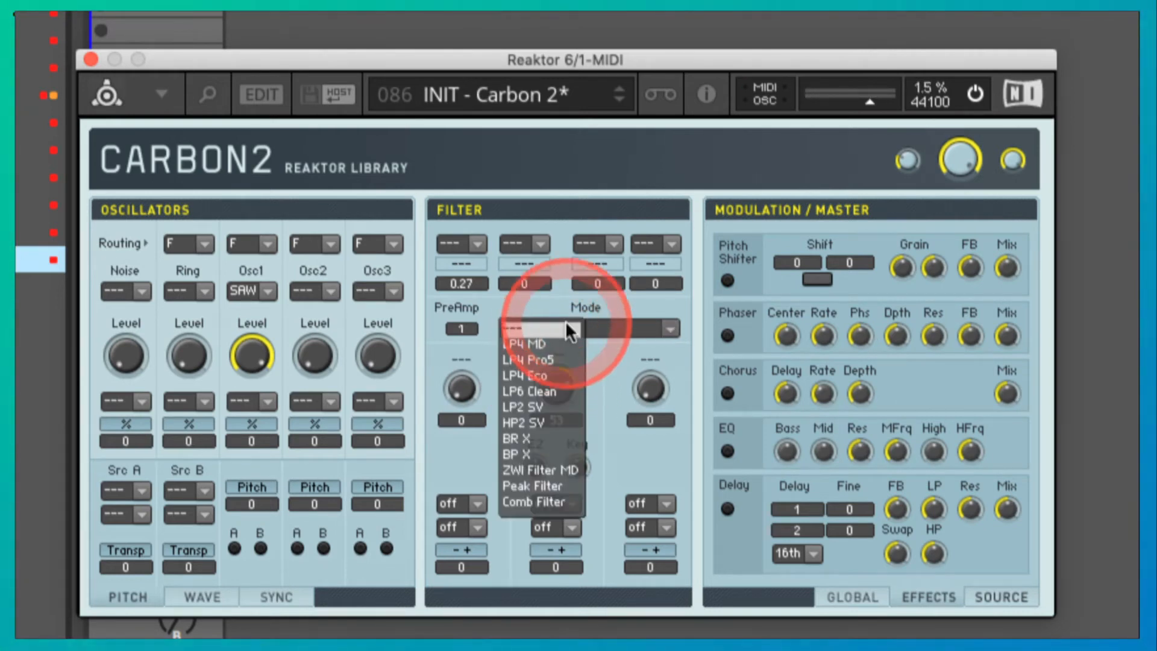
pyautogui.click(554, 345)
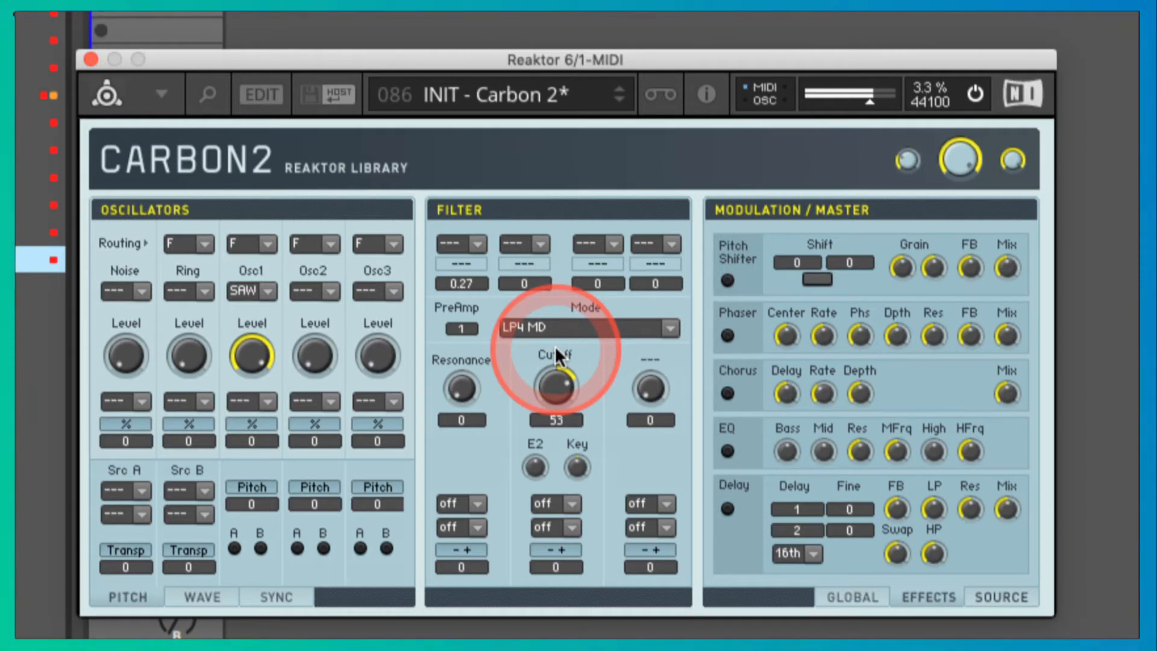
pyautogui.moveTo(558, 355); pyautogui.dragTo(555, 393)
pyautogui.moveTo(553, 395); pyautogui.dragTo(547, 406)
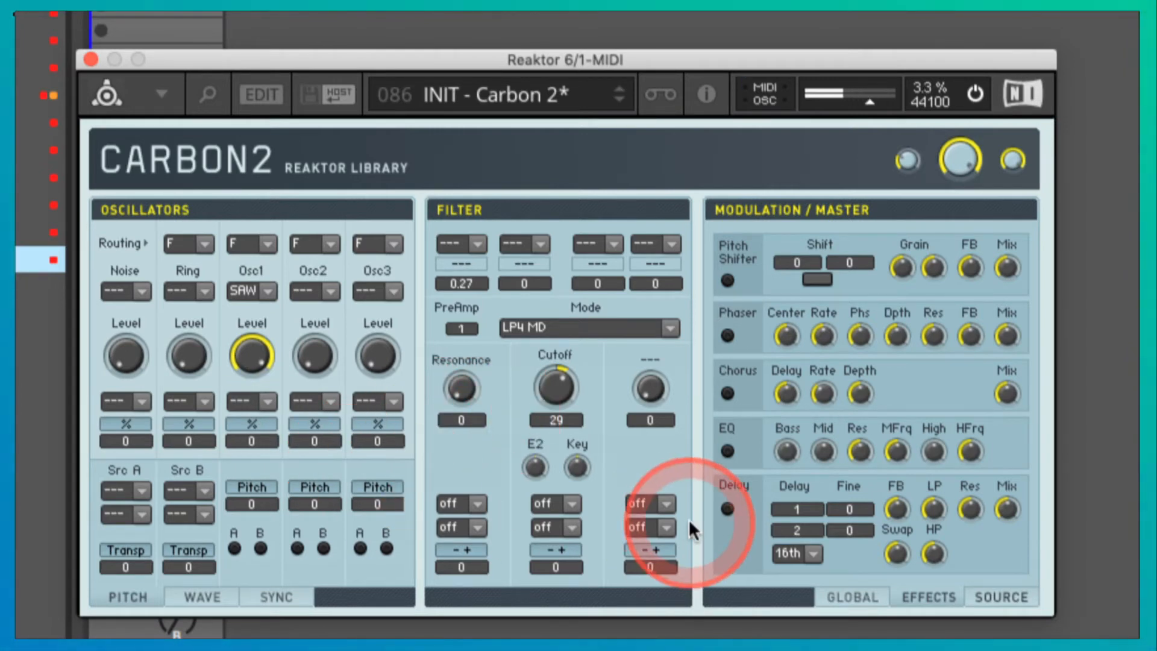
# Raise the release, attack and sustain of the EG1 envelope
pyautogui.click(995, 592)
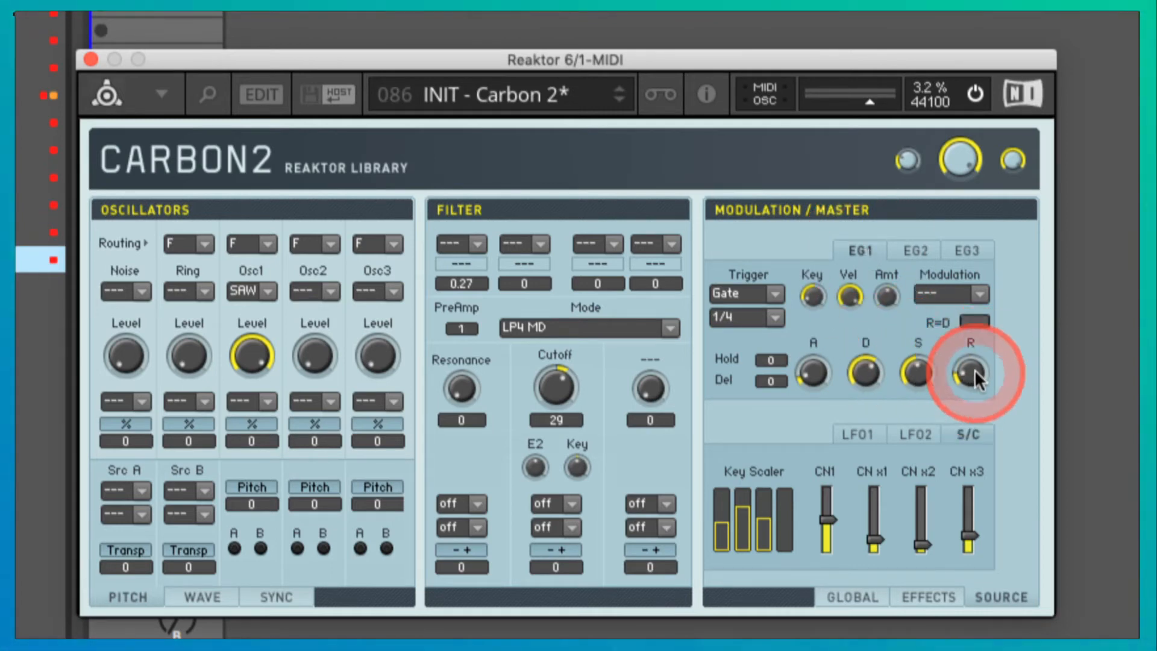
pyautogui.moveTo(976, 373); pyautogui.dragTo(982, 311)
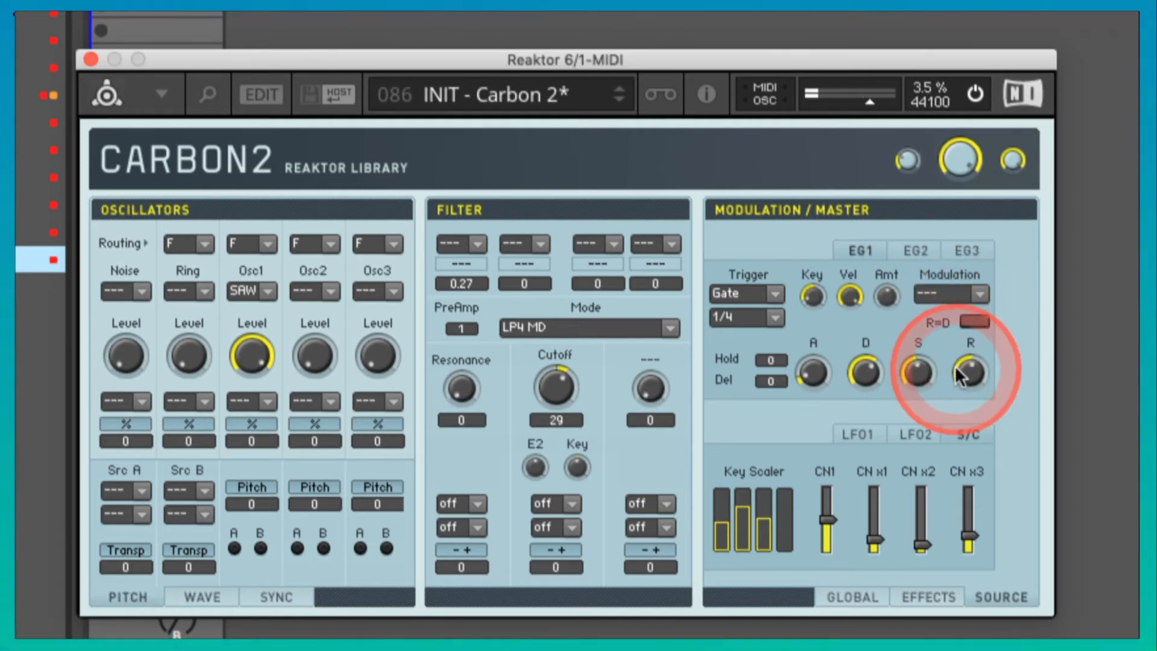
pyautogui.moveTo(814, 371)
pyautogui.mouseDown()
pyautogui.moveTo(815, 339)
pyautogui.moveTo(813, 361)
pyautogui.mouseUp()
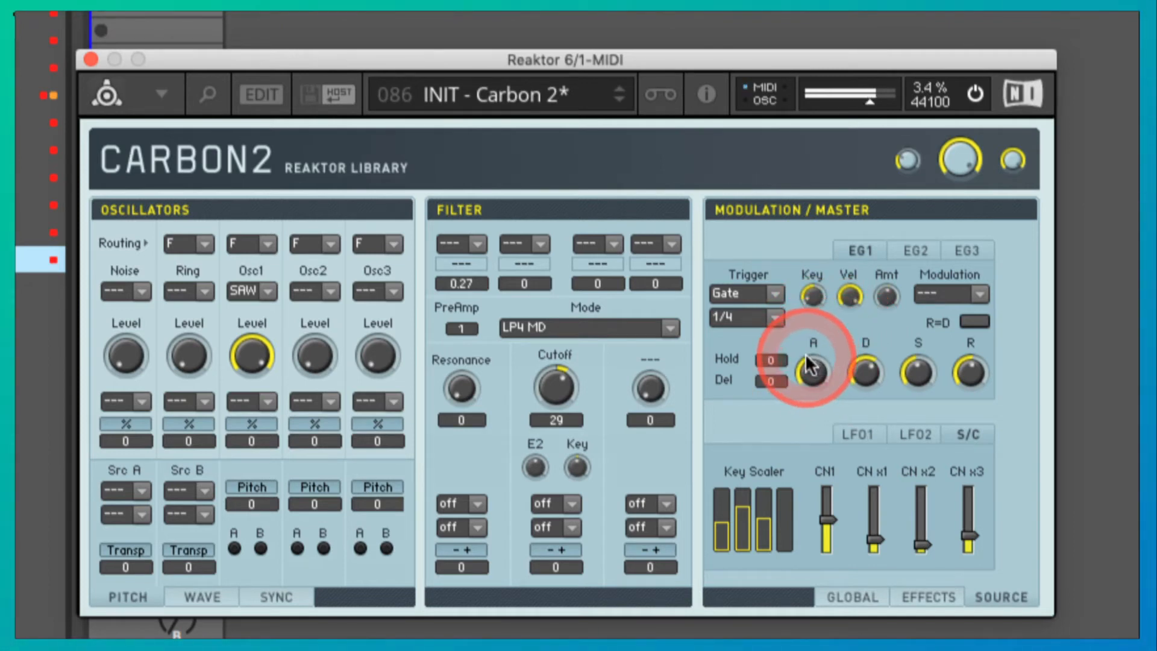
pyautogui.moveTo(915, 371); pyautogui.dragTo(913, 325)
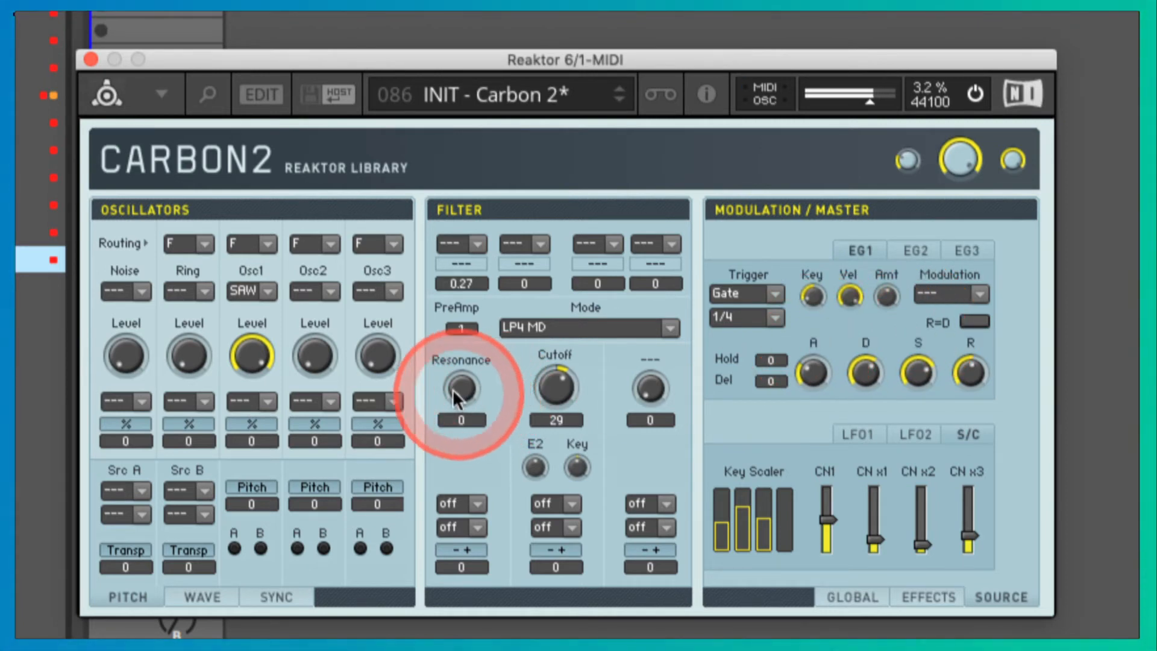
# Set the filter's resonance to 0.52 and its cutoff to 15
pyautogui.moveTo(455, 394); pyautogui.dragTo(468, 298)
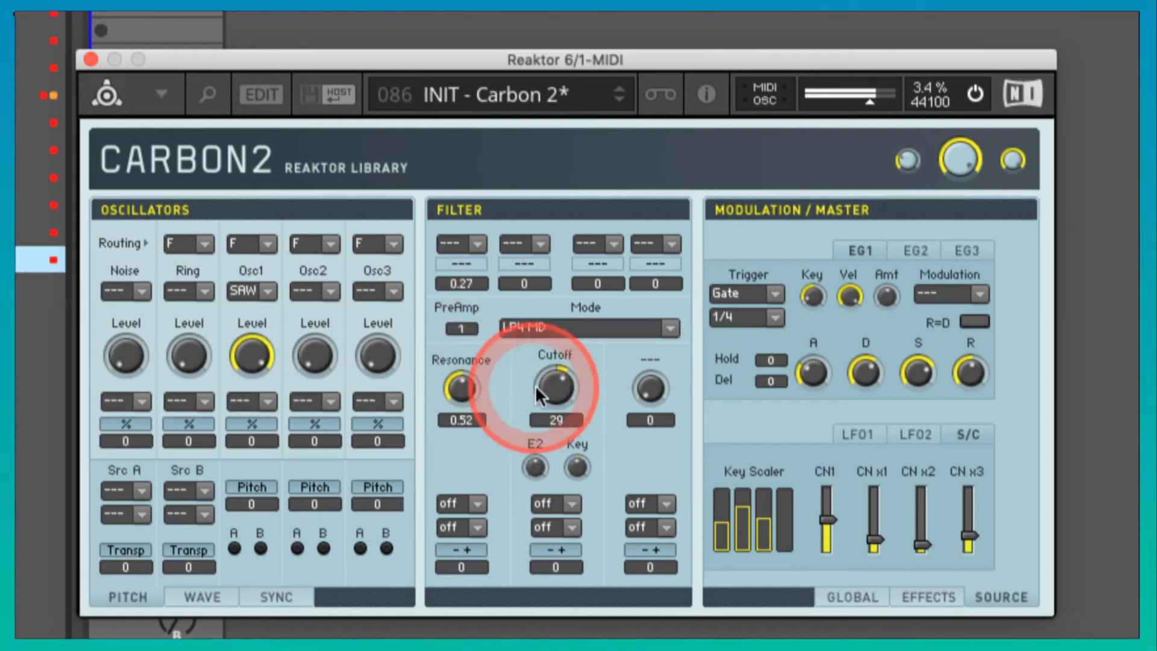
pyautogui.moveTo(537, 386); pyautogui.dragTo(554, 402)
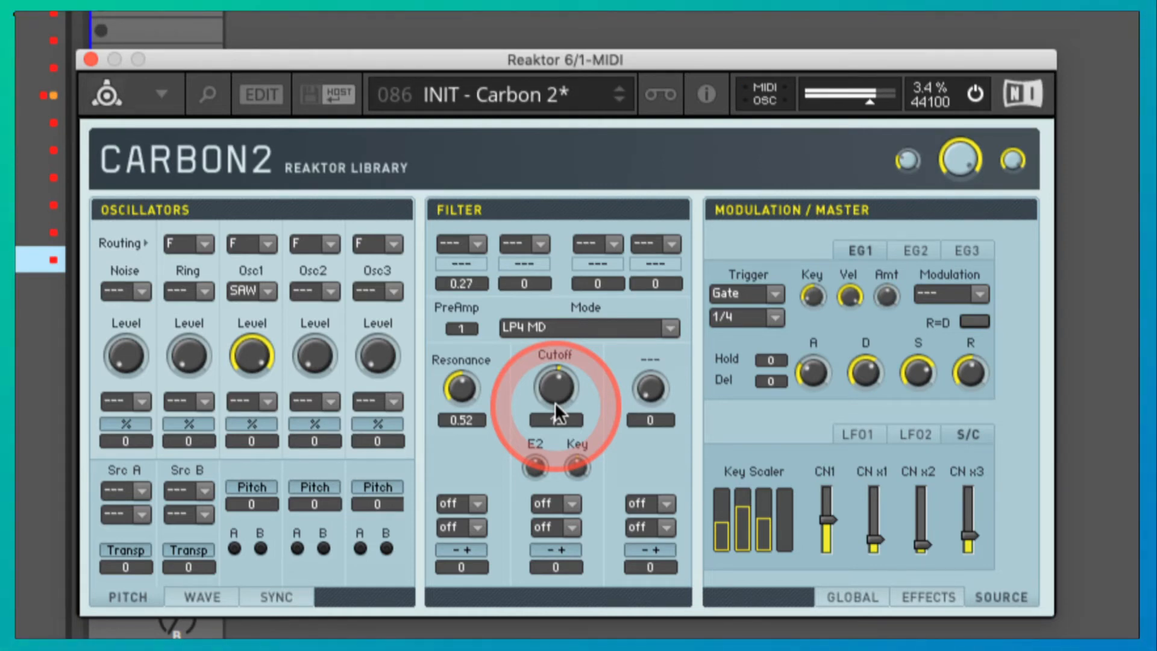
# Enable the Chorus and Delay effects, adjusting the chorus mix
pyautogui.click(916, 593)
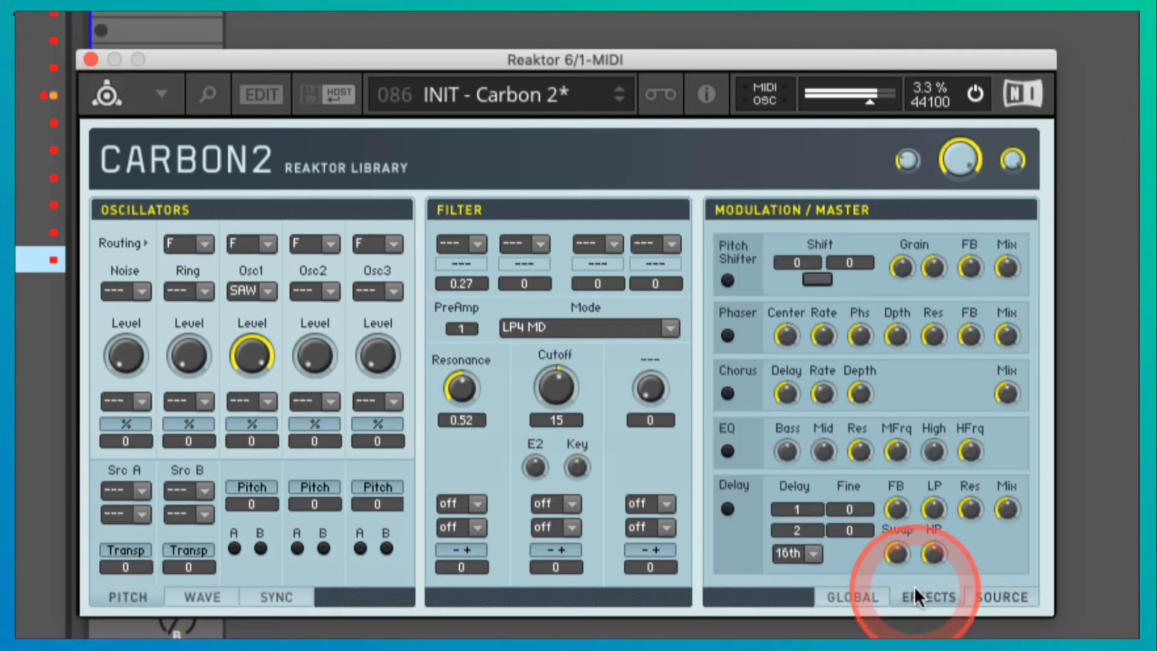
pyautogui.click(728, 392)
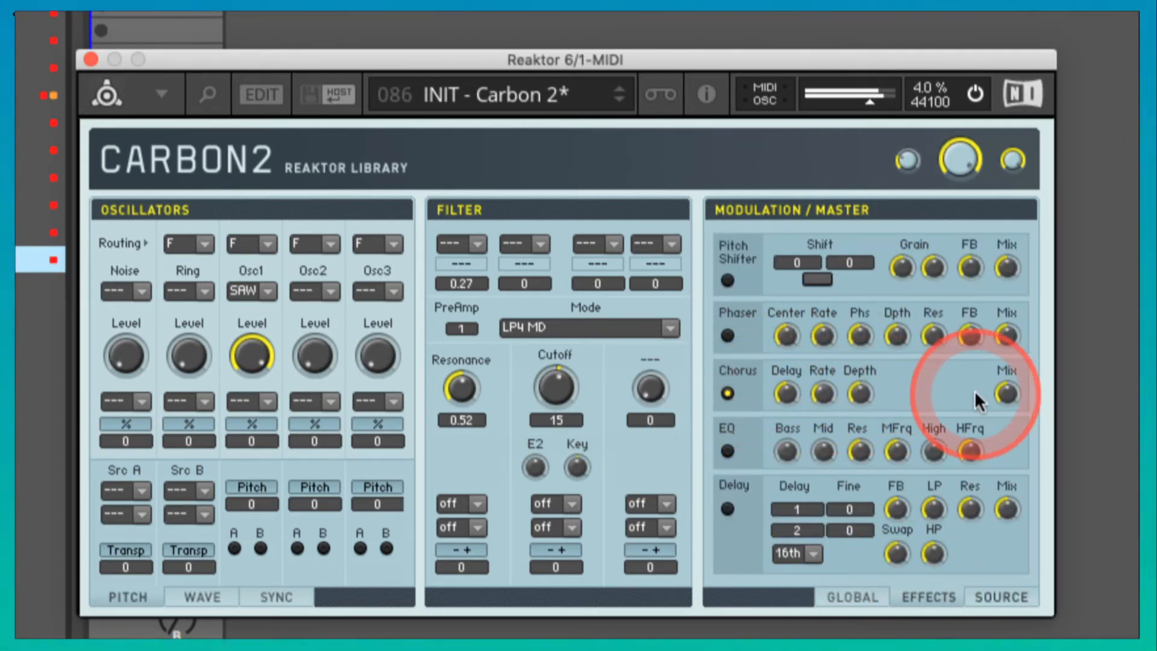
pyautogui.moveTo(1003, 393); pyautogui.dragTo(1003, 406)
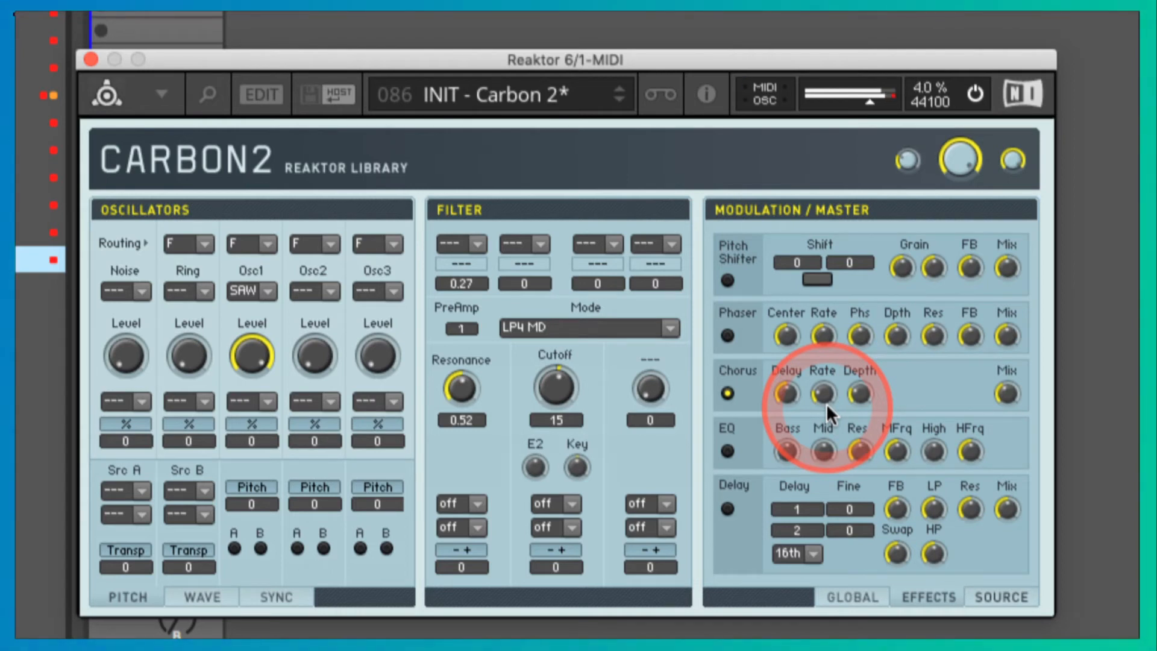
pyautogui.click(727, 508)
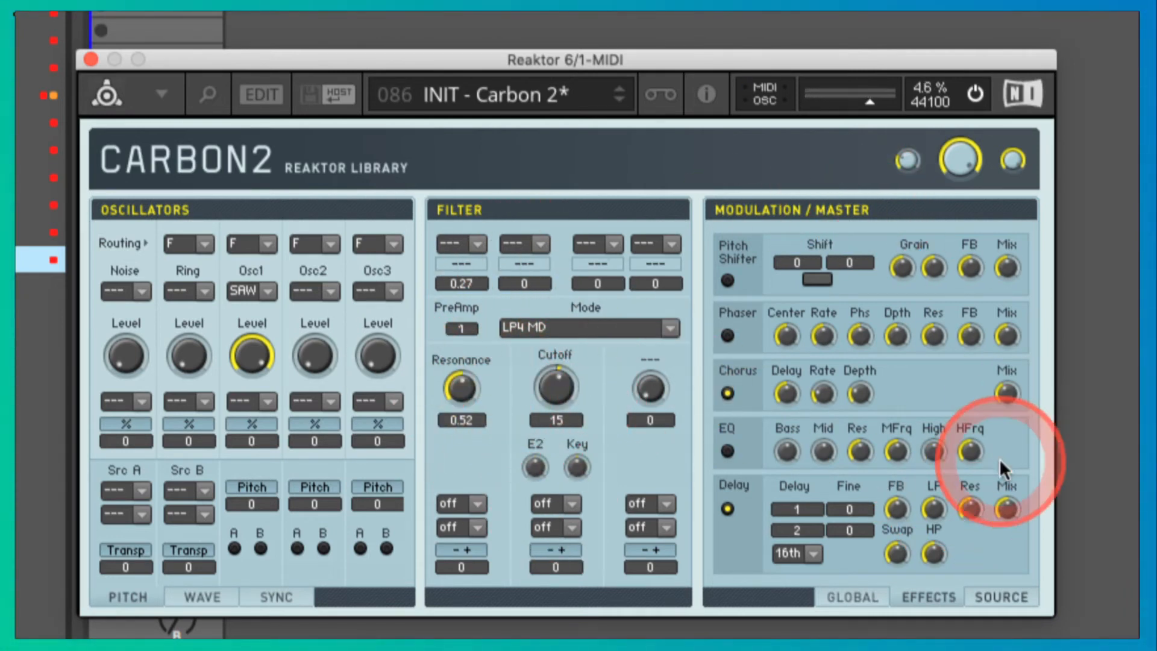
# Bring up the EG2 envelope's settings and assign e2 as the filter cutoff's first modulation source
pyautogui.click(1001, 590)
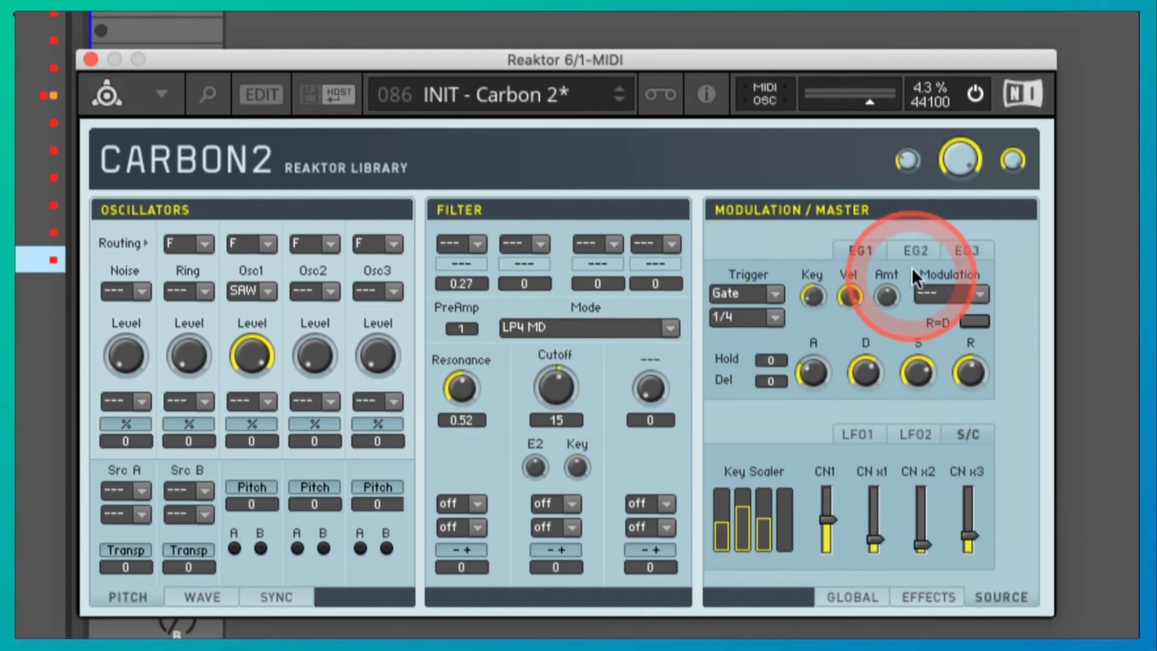
pyautogui.click(917, 249)
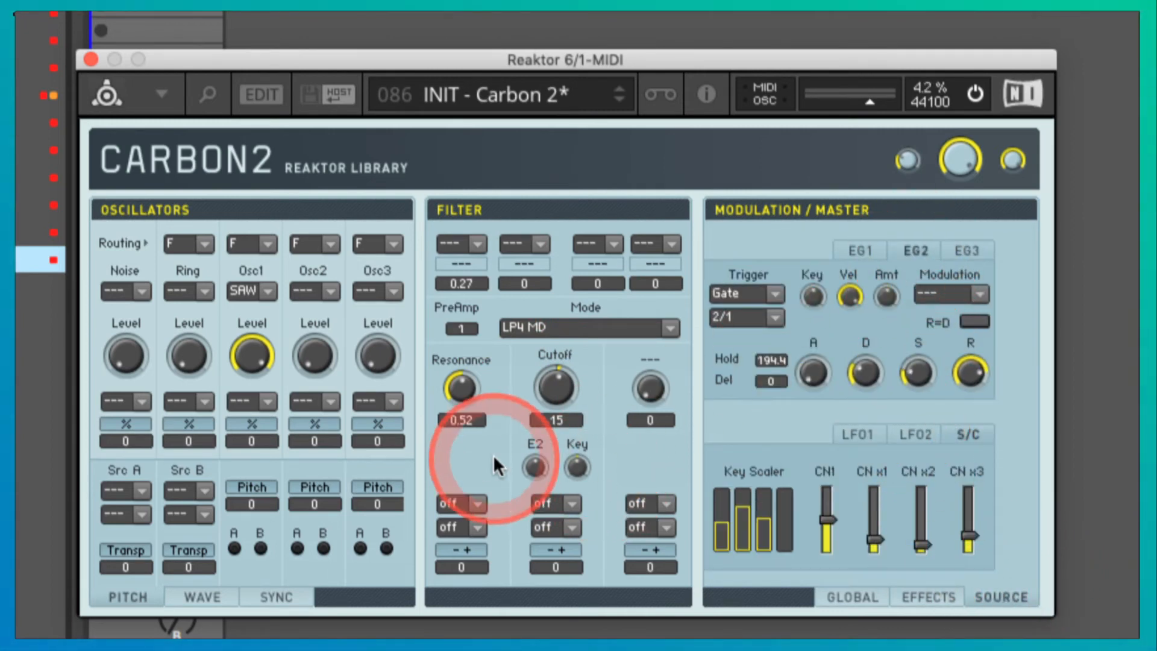
pyautogui.click(567, 504)
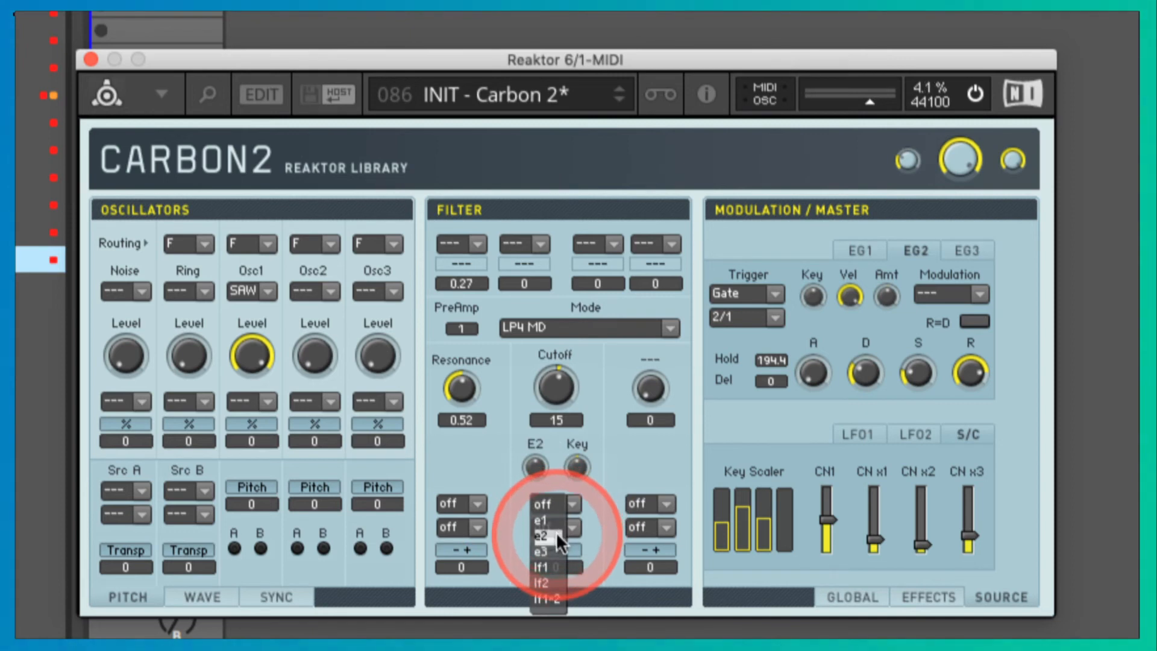
pyautogui.click(556, 533)
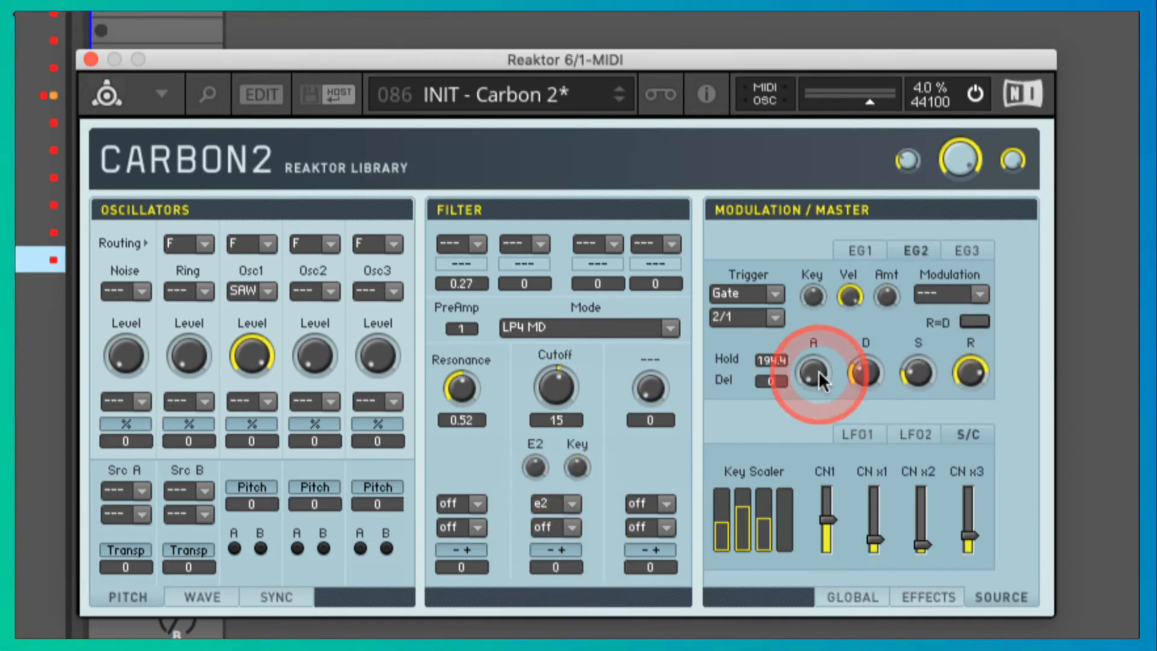
# Raise EG2's attack and decay, and set the filter cutoff's modulation amount to about 73.84 and the cutoff to -5
pyautogui.moveTo(818, 370); pyautogui.dragTo(807, 288)
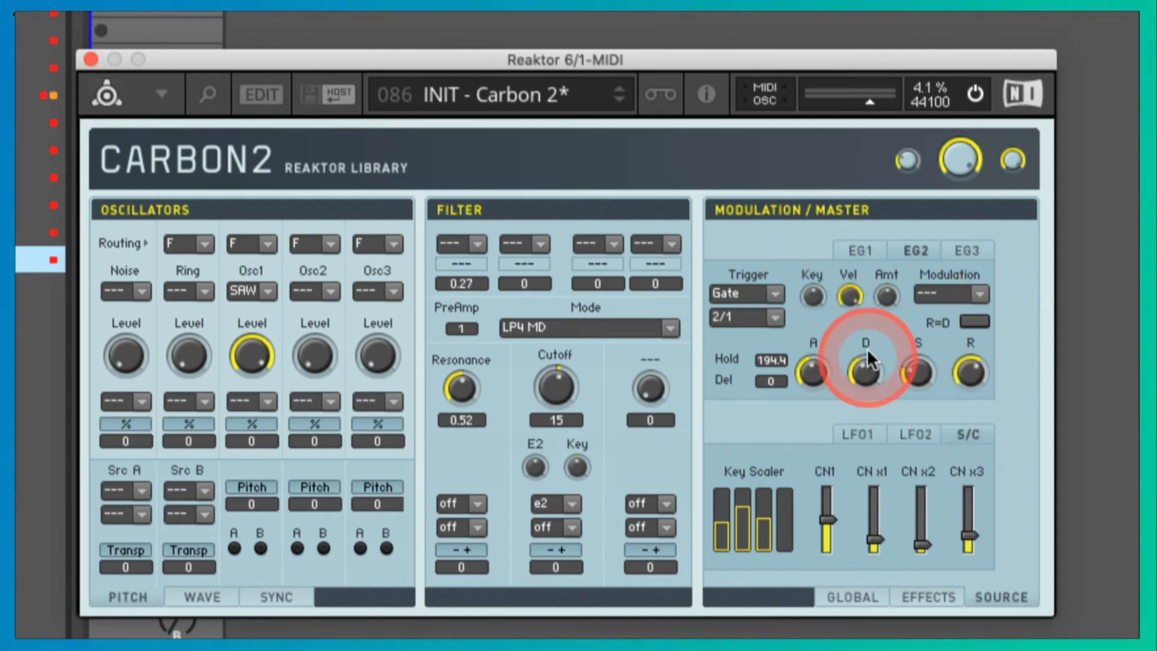
pyautogui.moveTo(868, 359); pyautogui.dragTo(864, 329)
pyautogui.moveTo(552, 563); pyautogui.dragTo(555, 493)
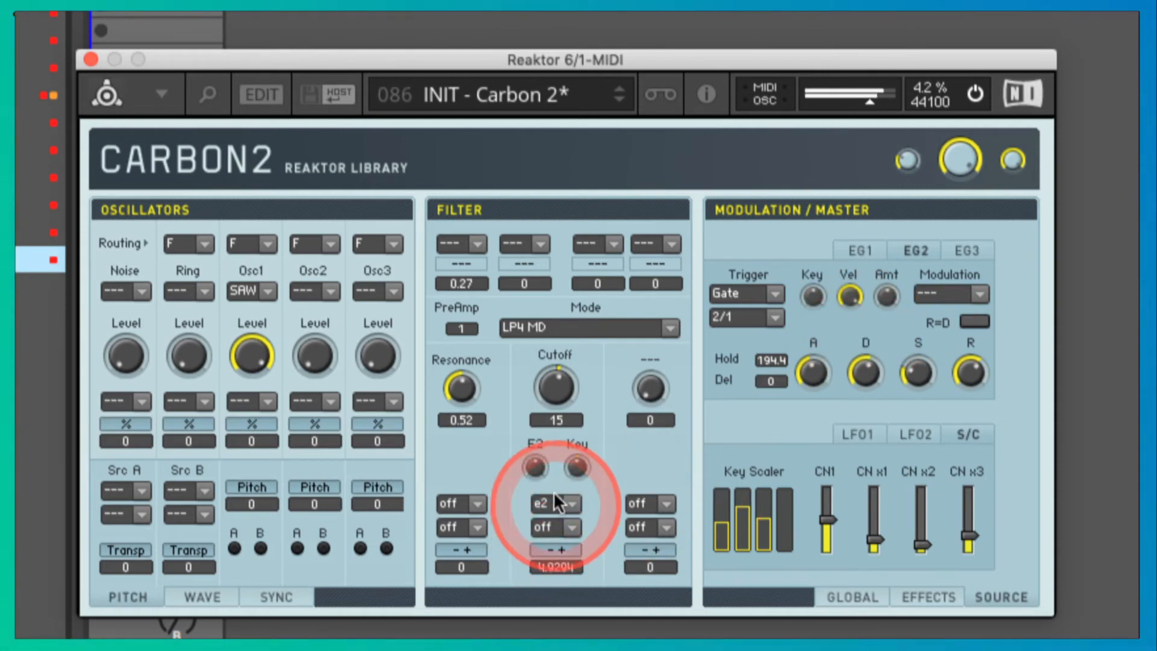
pyautogui.moveTo(547, 557); pyautogui.dragTo(554, 479)
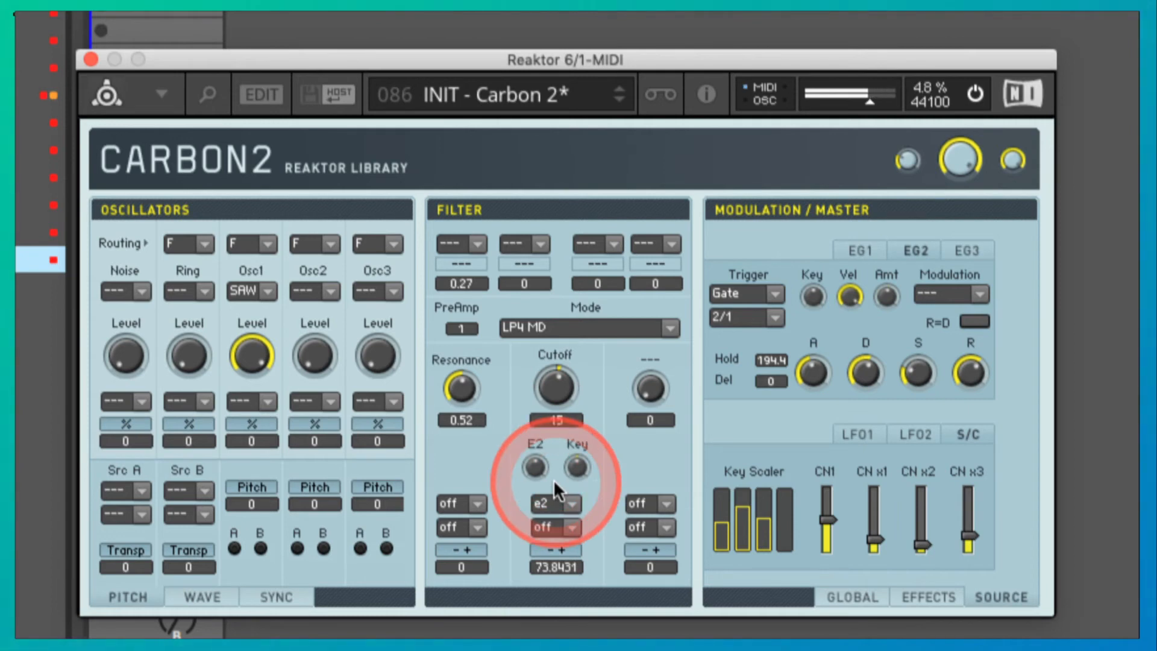
pyautogui.moveTo(552, 385)
pyautogui.mouseDown()
pyautogui.moveTo(544, 425)
pyautogui.moveTo(555, 365)
pyautogui.mouseUp()
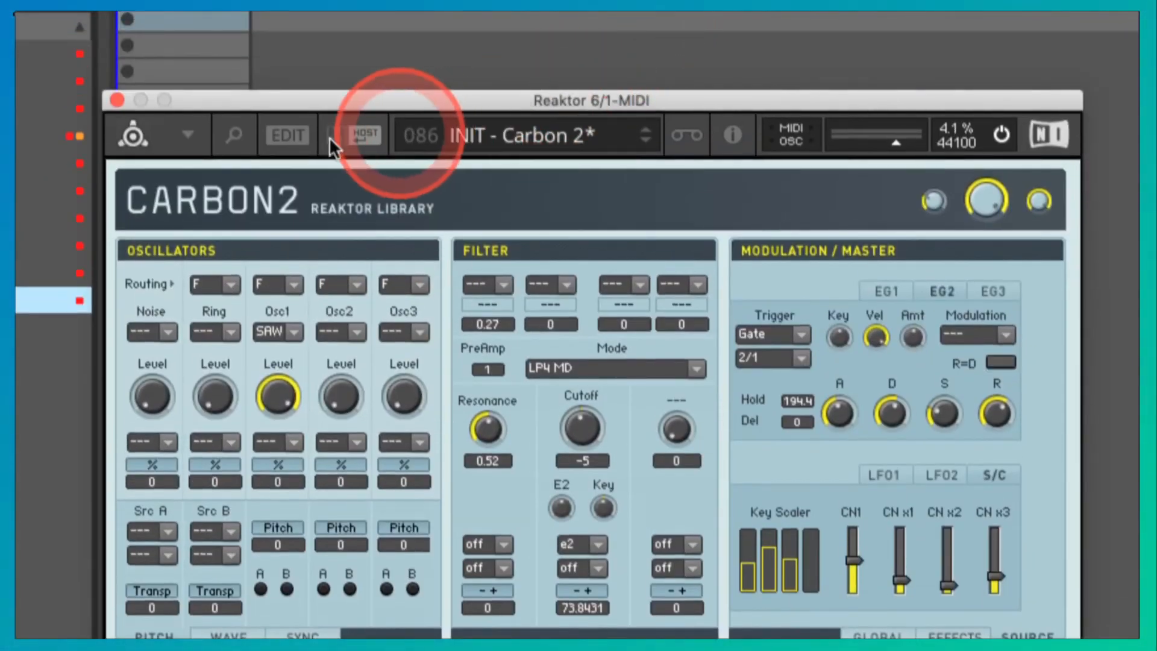
# Save the ensemble to the Desktop as TG Strange Strings.ens
pyautogui.click(184, 135)
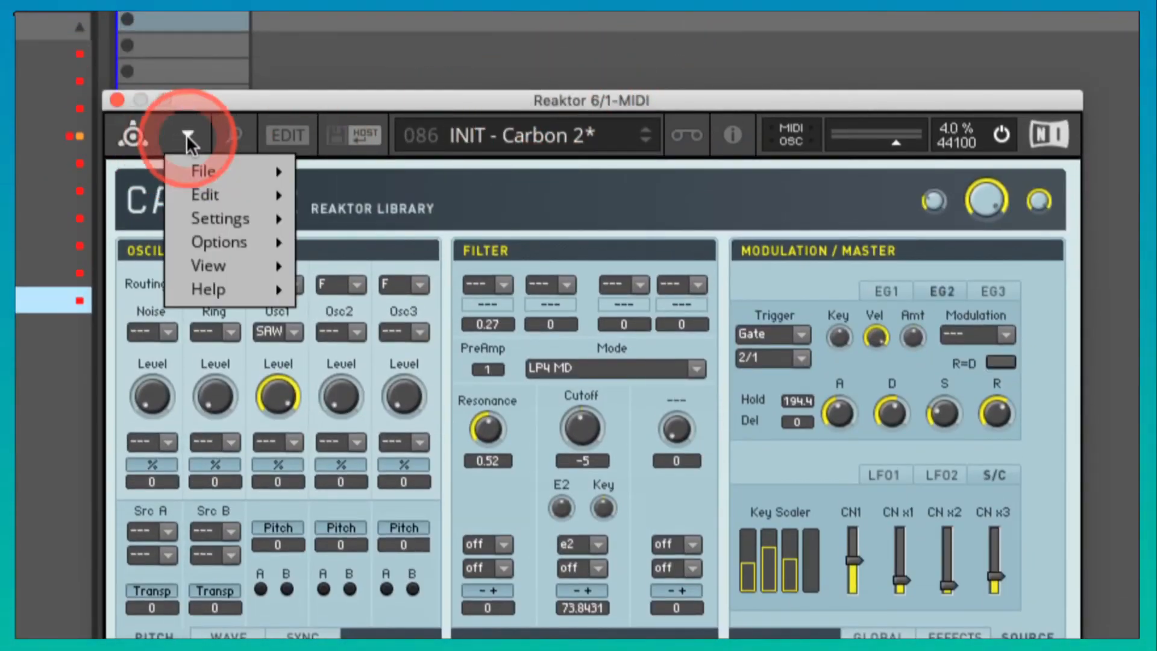
pyautogui.moveTo(203, 172)
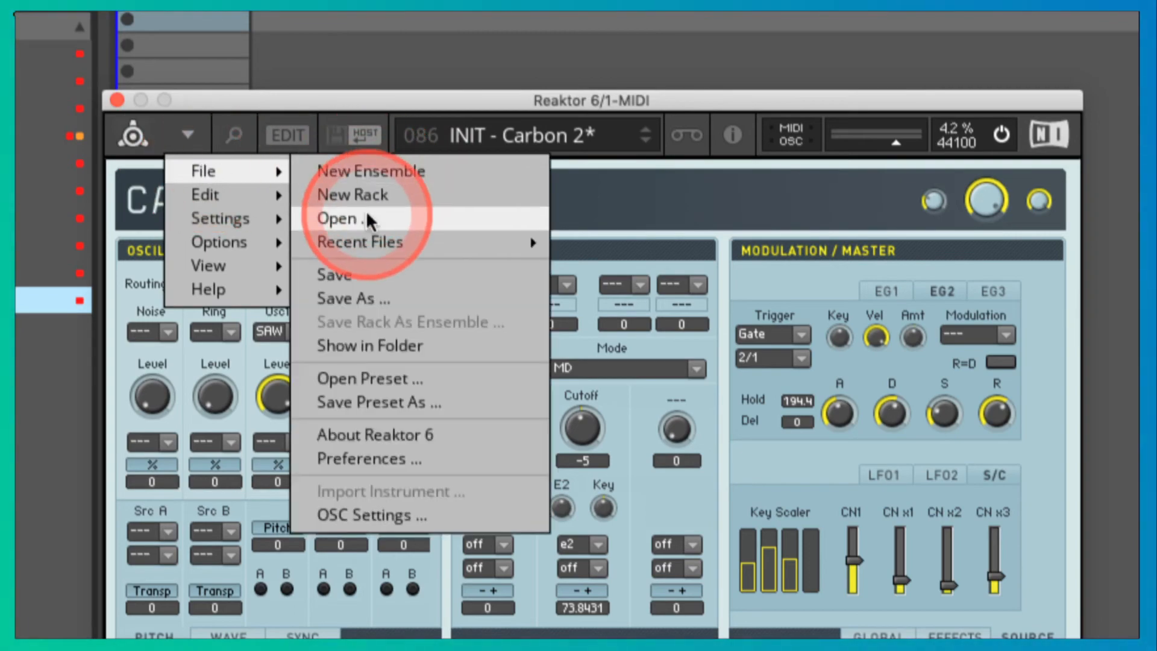
pyautogui.click(352, 293)
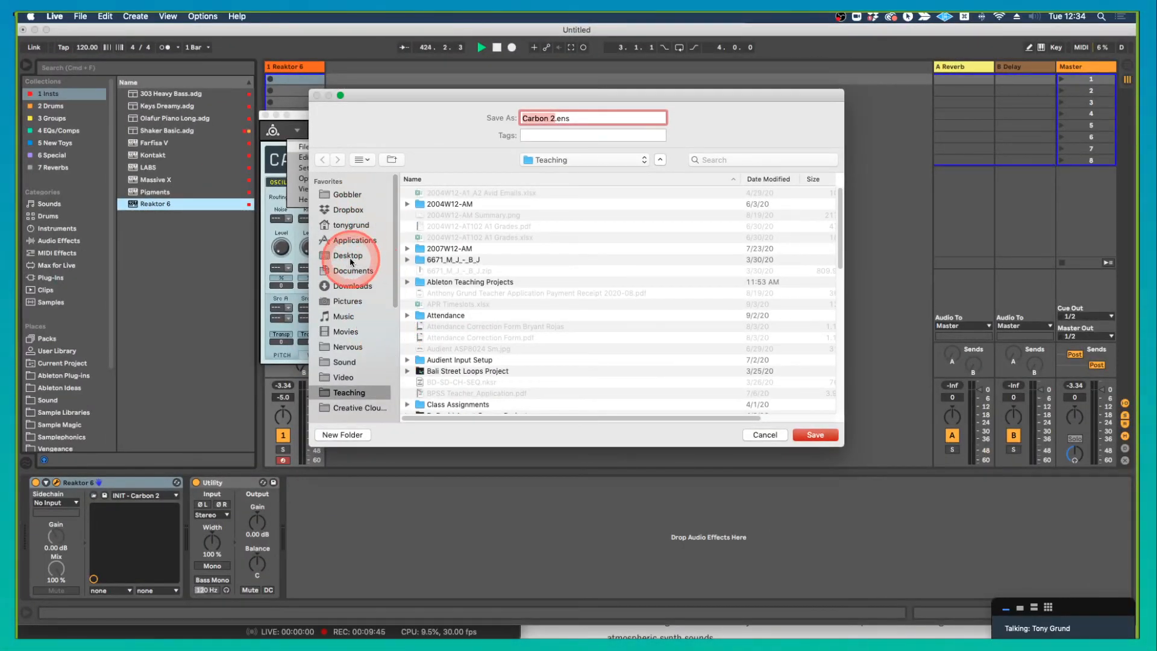
pyautogui.click(351, 258)
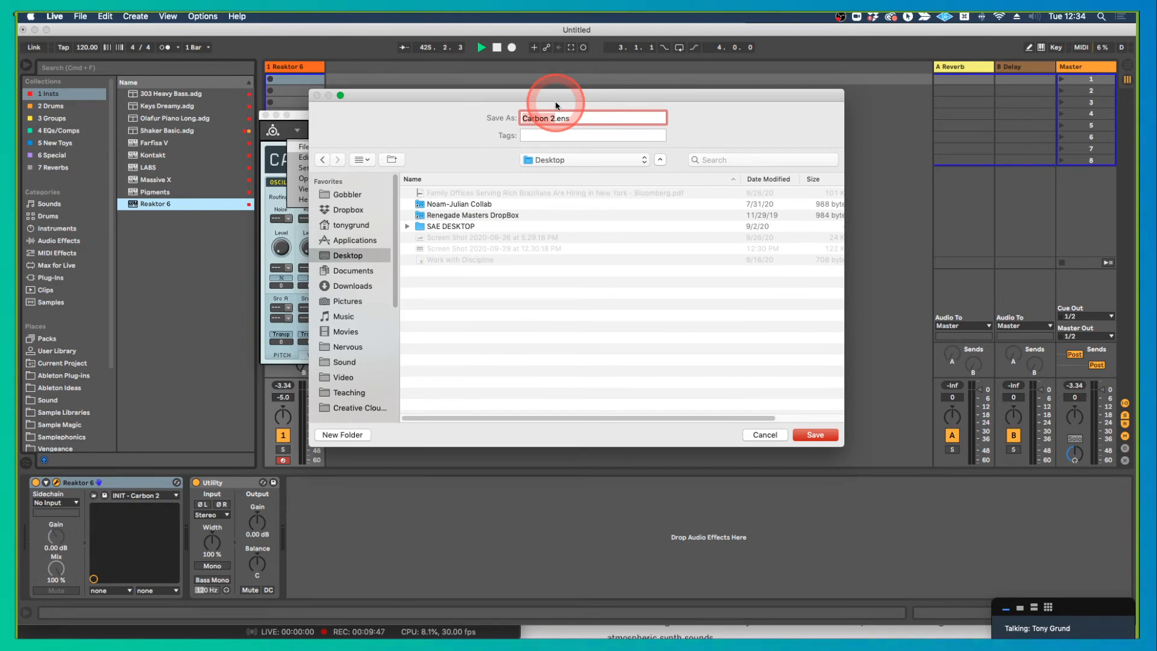
pyautogui.write('Strange Strings')
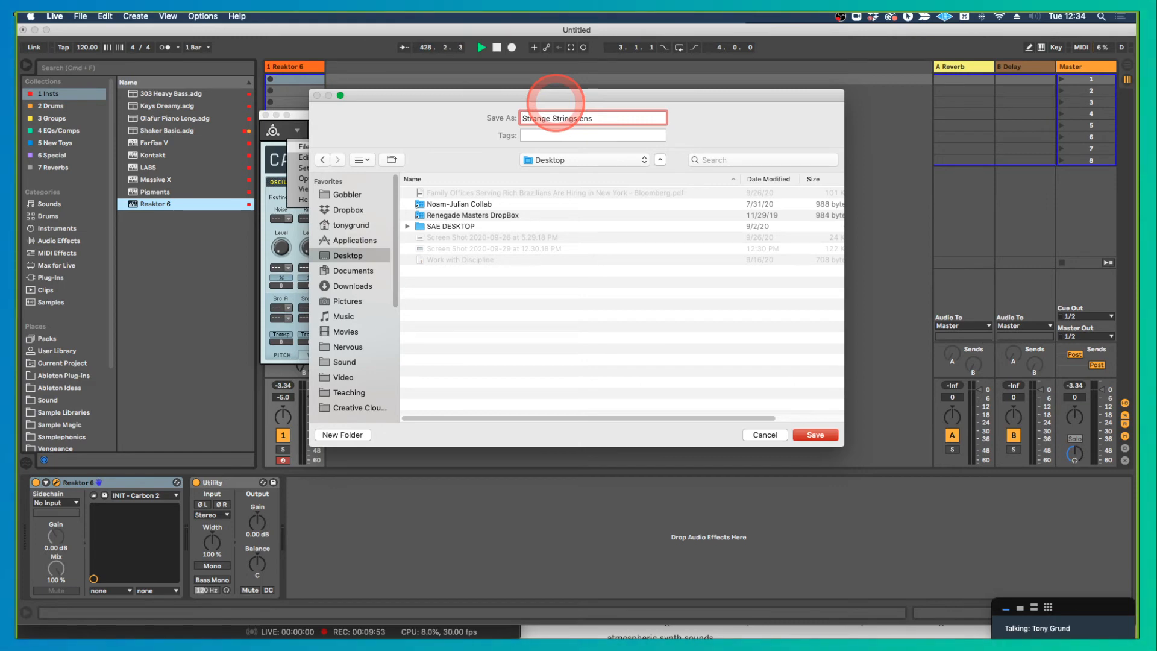
pyautogui.press('super+Left')
pyautogui.write('TG')
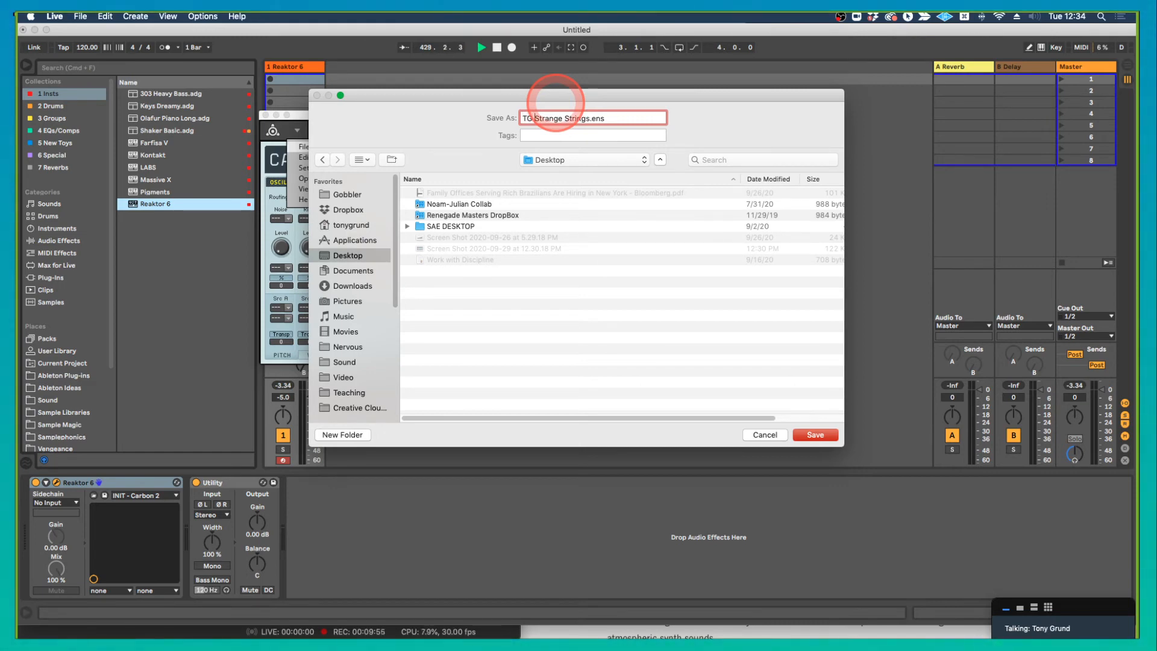
pyautogui.press('Return')
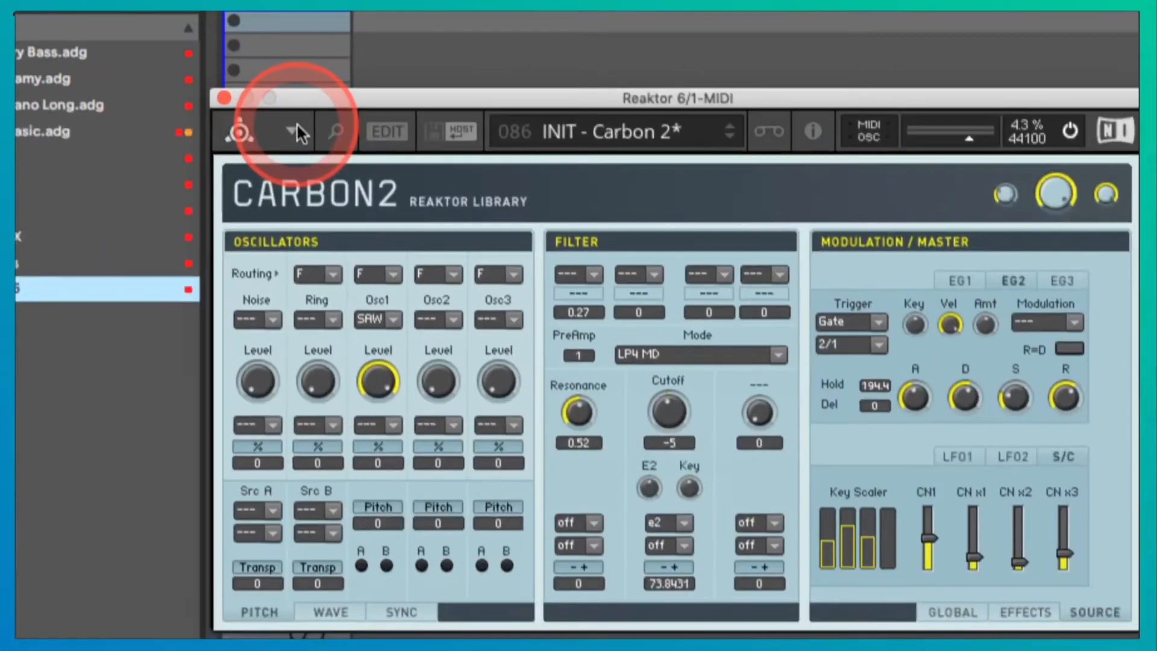
# Open the TG Strange Strings.ens ensemble from the Desktop
pyautogui.click(294, 128)
pyautogui.moveTo(305, 160)
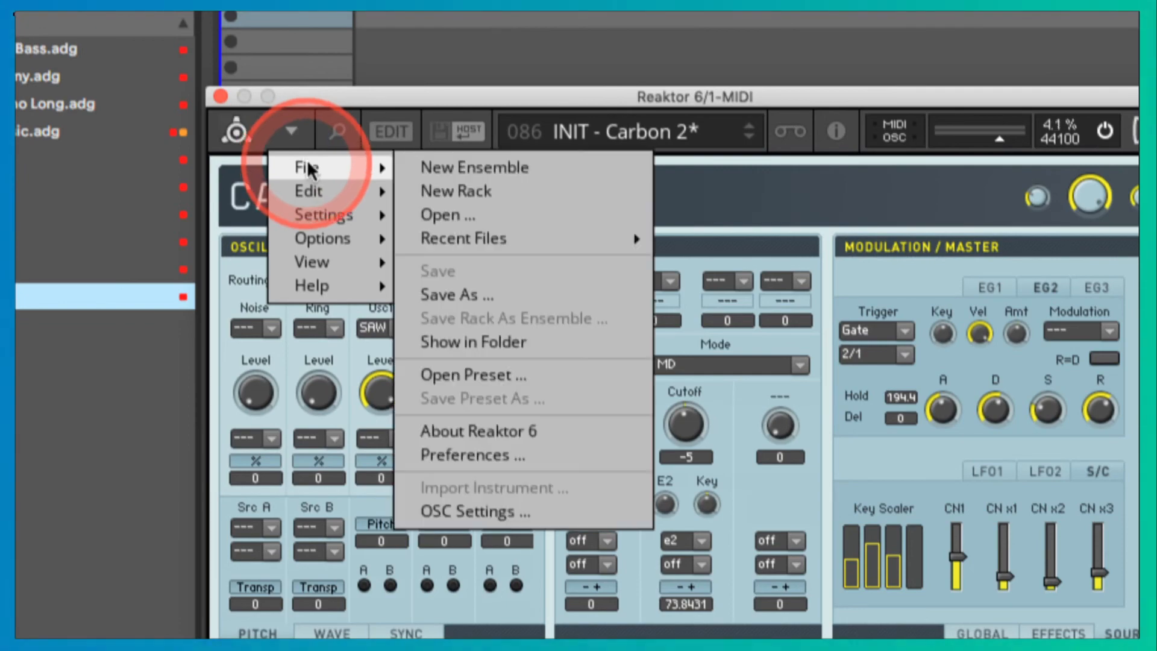
pyautogui.click(480, 214)
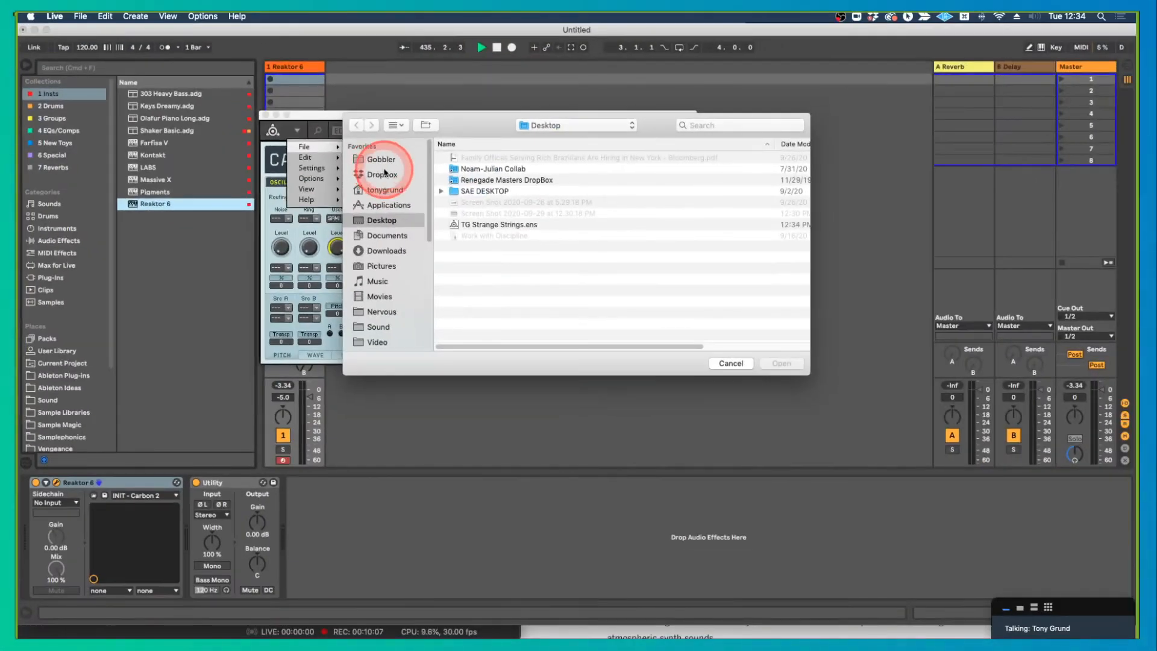
pyautogui.click(480, 225)
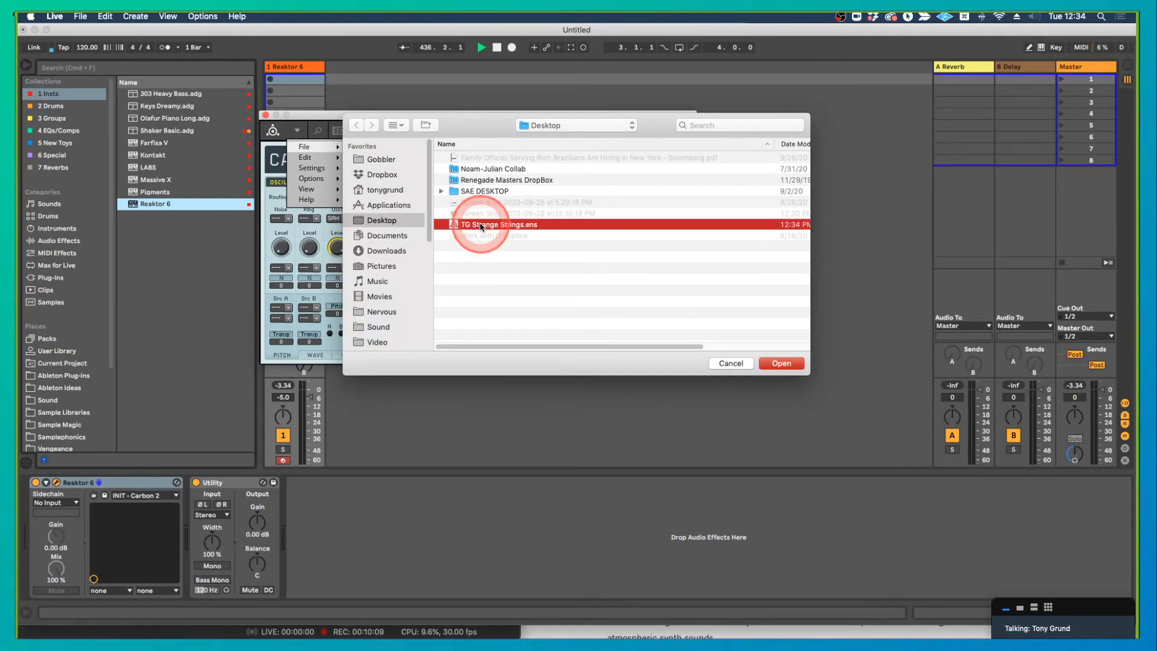
pyautogui.doubleClick(481, 225)
pyautogui.click(408, 208)
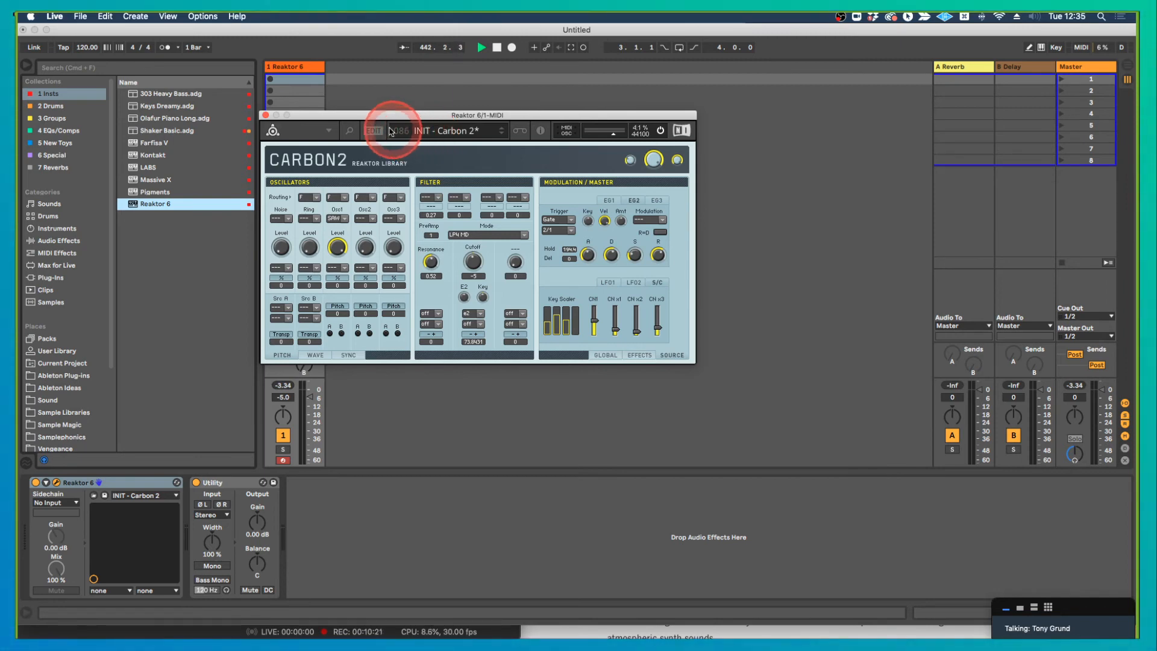
# Duplicate the Reaktor 6 track, naming the original Strings and the copy Bass
pyautogui.click(314, 68)
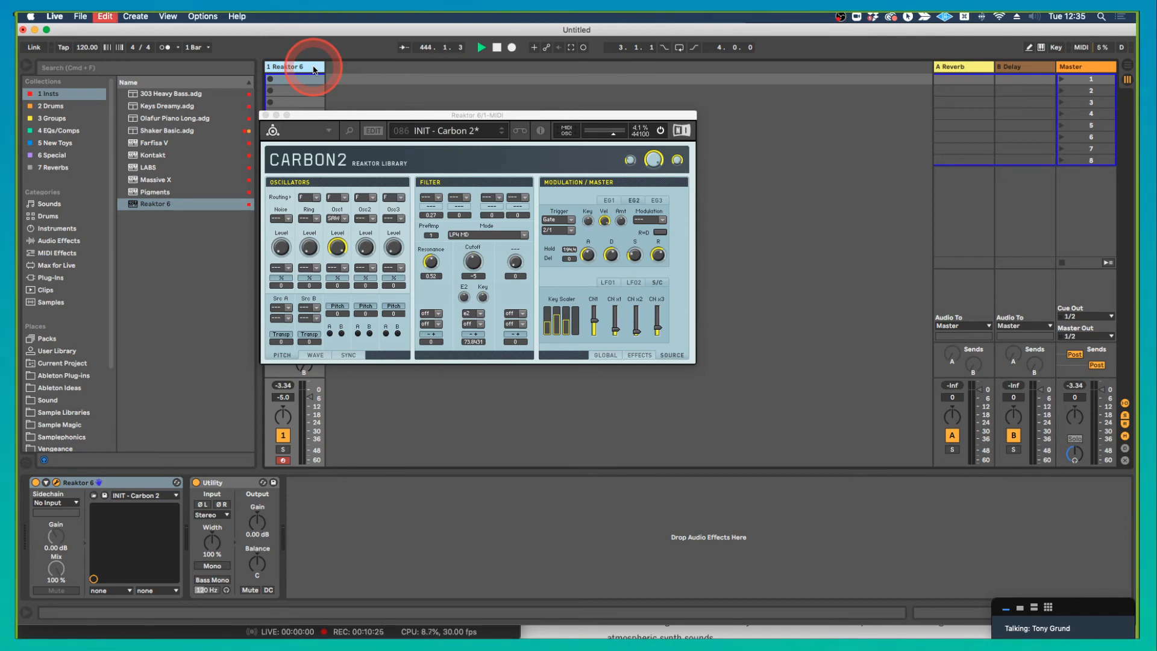
pyautogui.press('super+d')
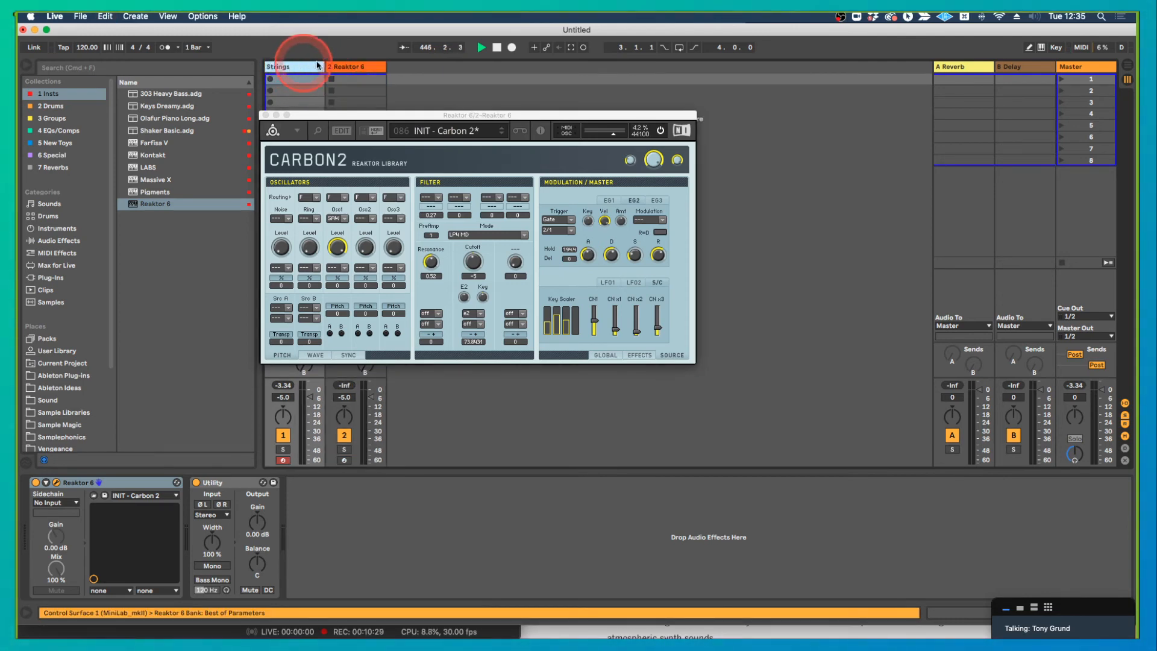
pyautogui.click(337, 67)
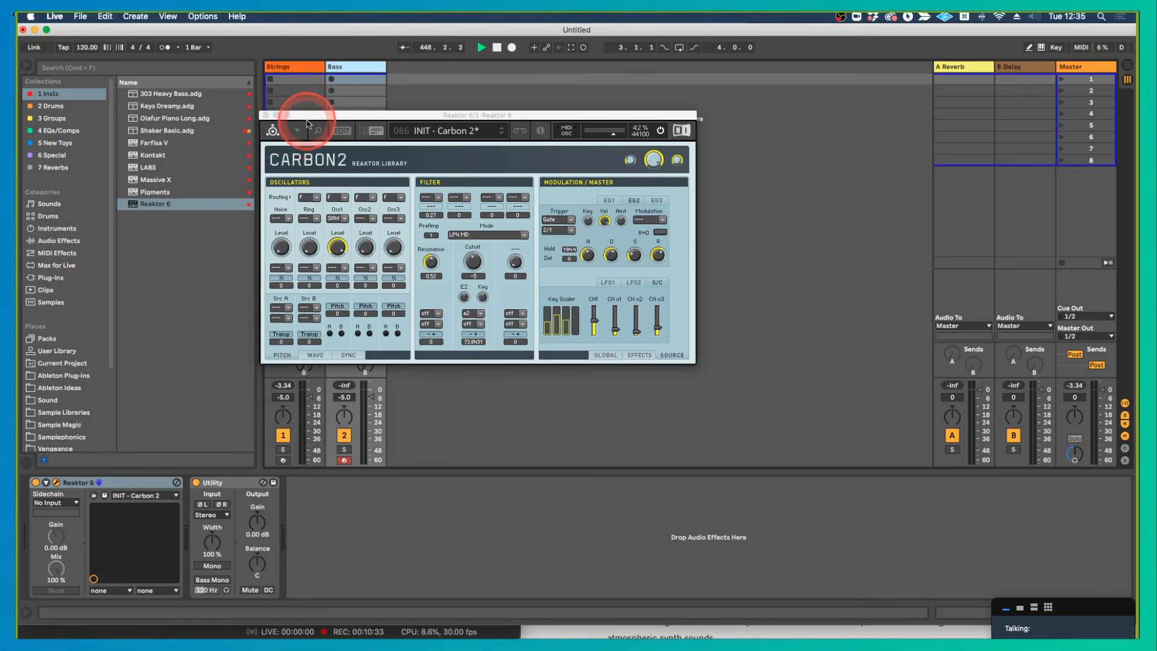
# Close the original track's Reaktor window and bring up the Bass track's Reaktor 6 instance
pyautogui.moveTo(304, 114); pyautogui.dragTo(431, 116)
pyautogui.click(409, 115)
pyautogui.click(264, 115)
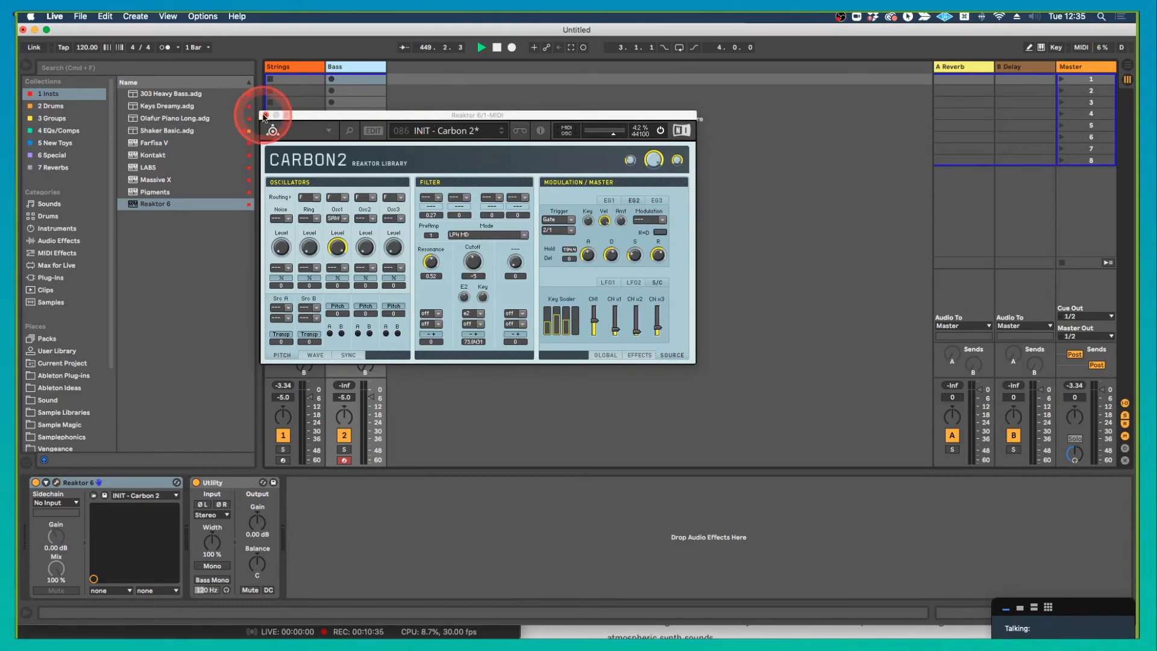
pyautogui.click(344, 79)
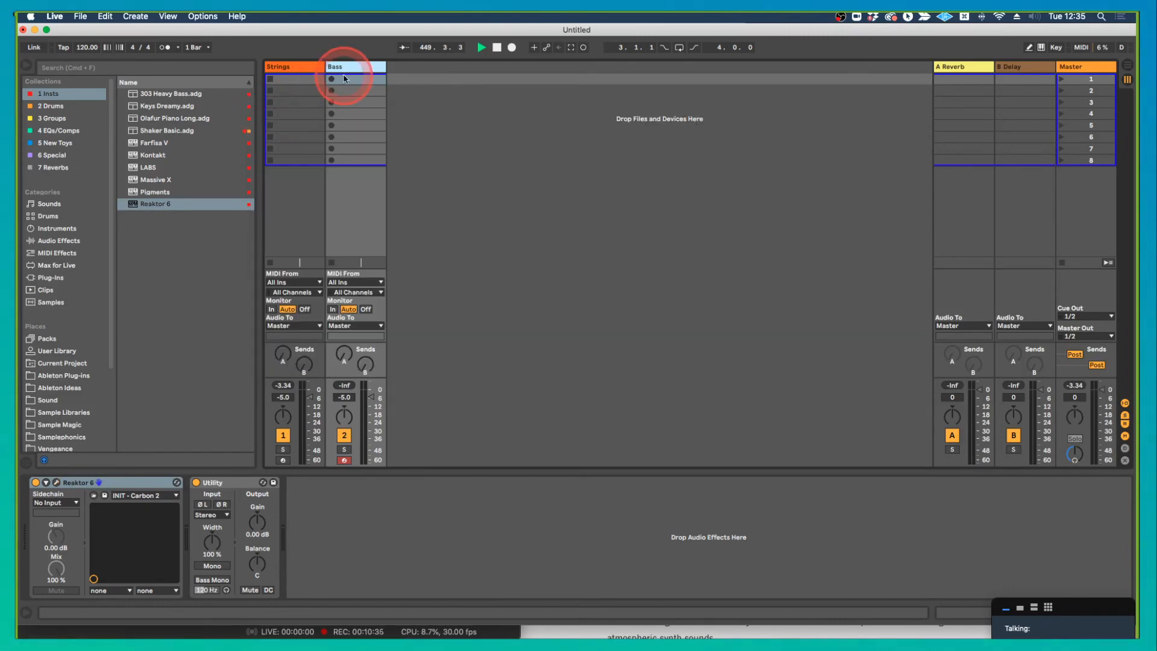
pyautogui.click(56, 483)
# Load snapshot 86, INIT - Carbon 2, in the Bass track's Reaktor
pyautogui.click(586, 130)
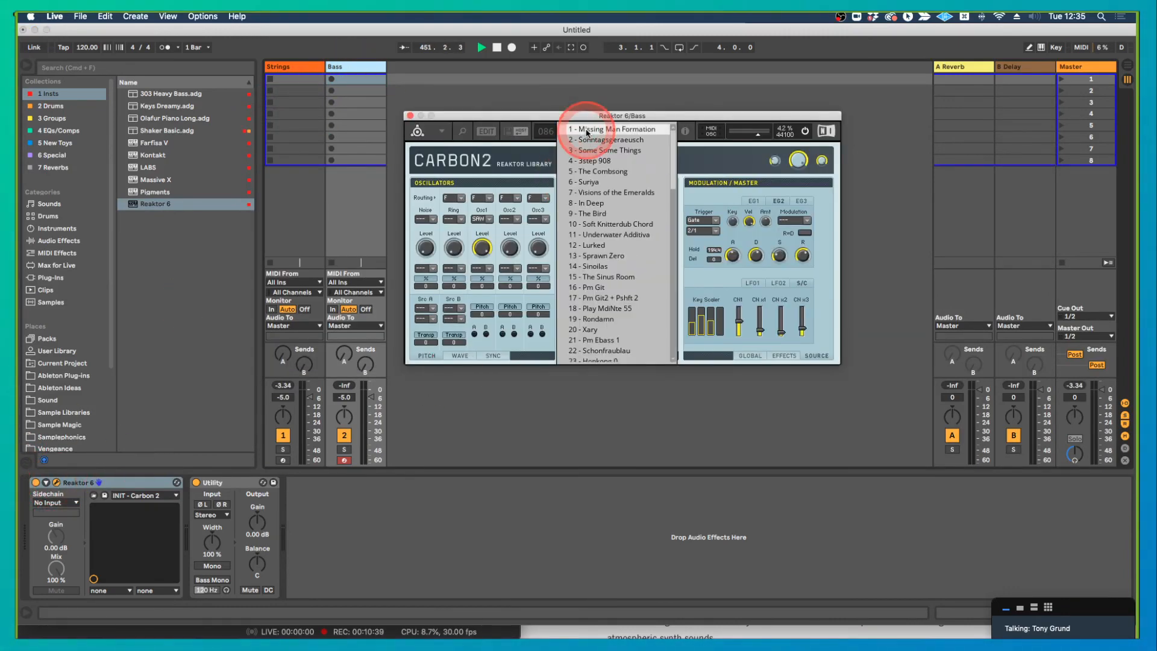
pyautogui.scroll(-20, 621, 344)
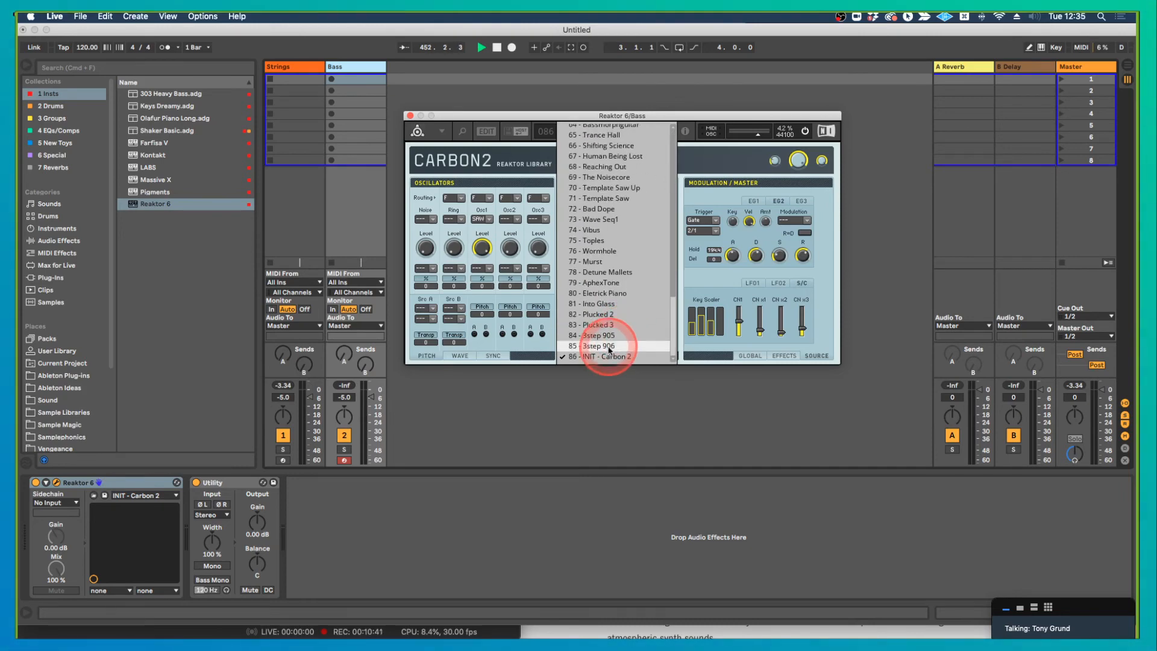
pyautogui.click(606, 356)
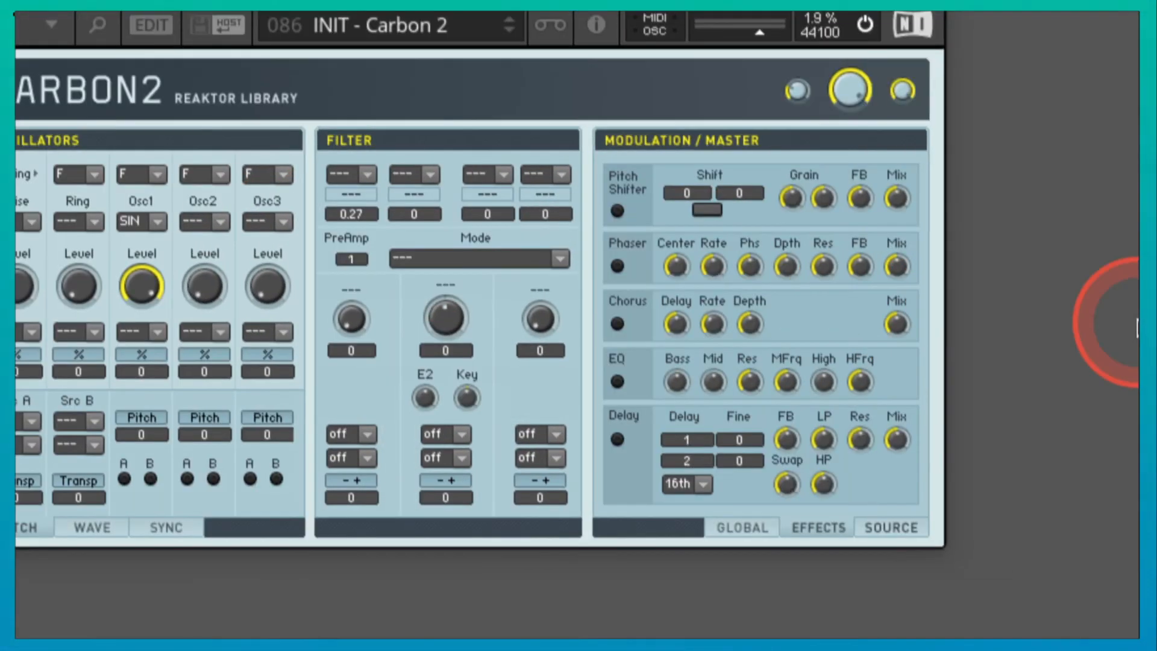
# Bring up the modulation source controls, keep Src A's transpose at 0, and set Osc1's pitch to -12
pyautogui.click(892, 526)
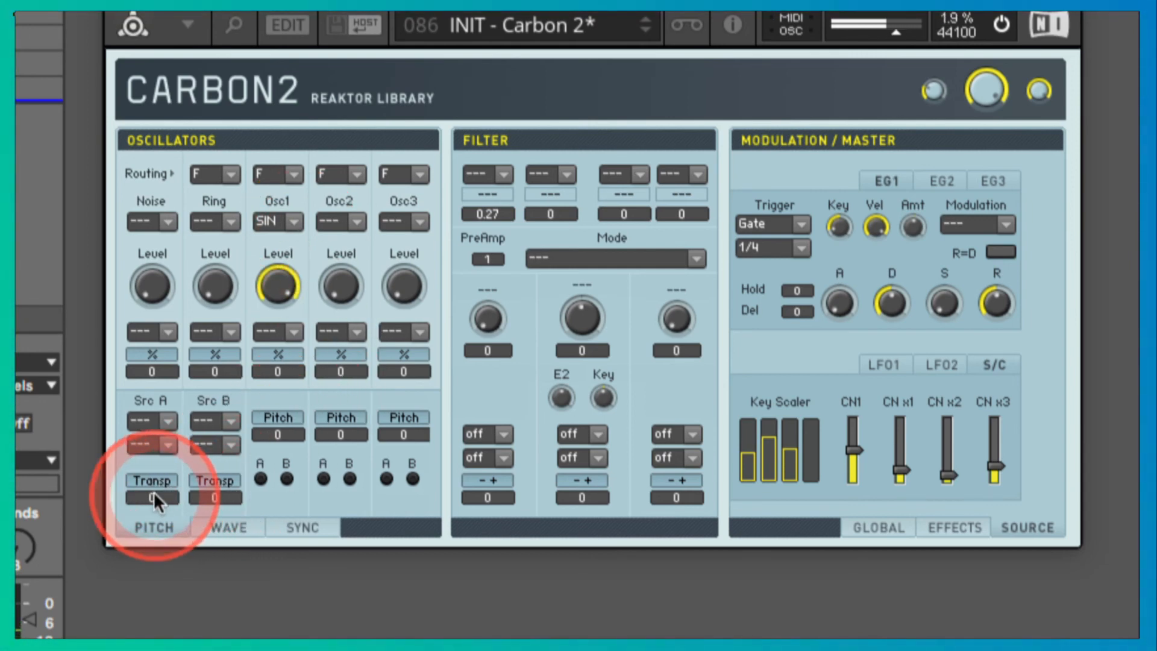
pyautogui.moveTo(154, 491)
pyautogui.mouseDown()
pyautogui.moveTo(154, 508)
pyautogui.moveTo(157, 498)
pyautogui.mouseUp()
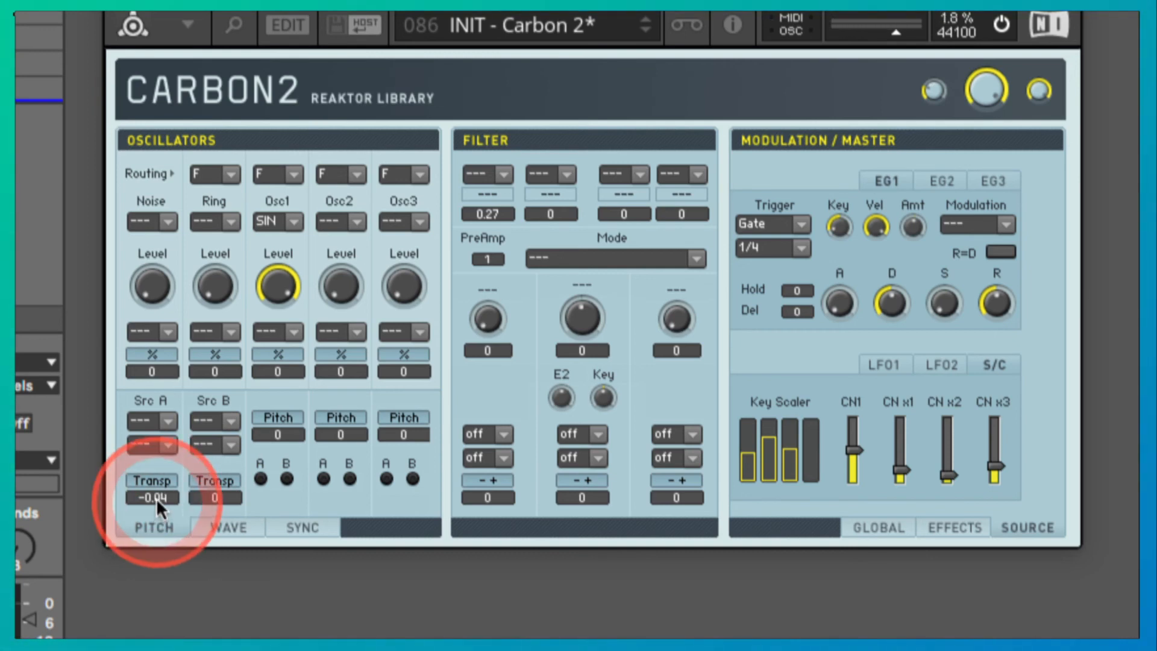
pyautogui.keyDown('ctrl'); pyautogui.click(157, 498); pyautogui.keyUp('ctrl')
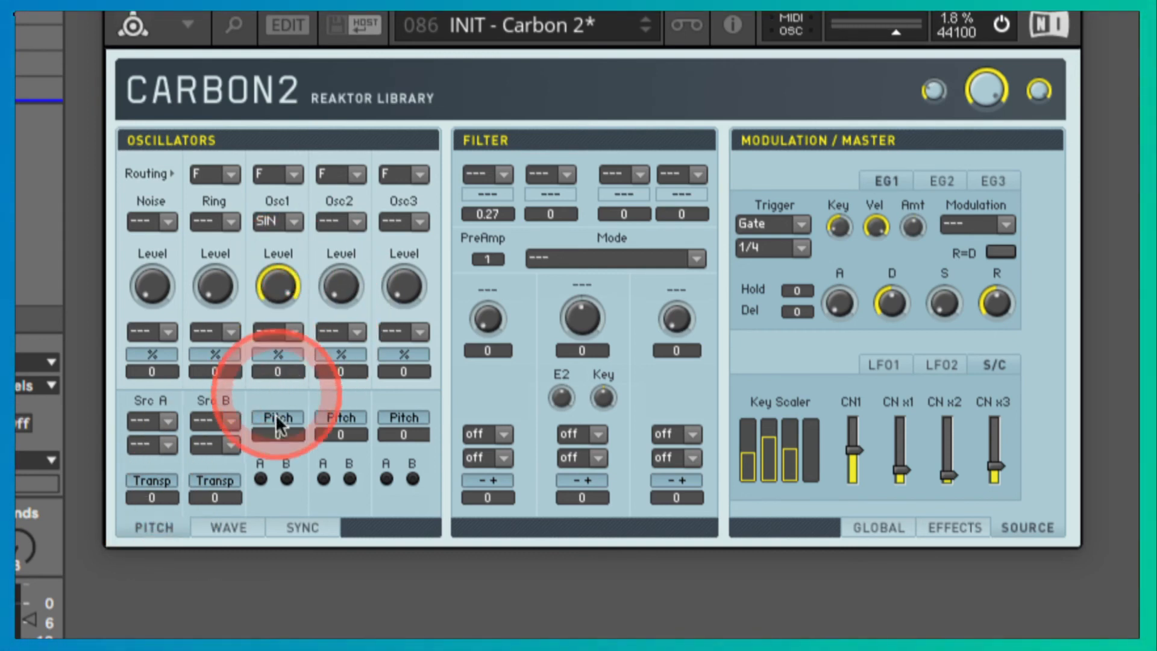
pyautogui.moveTo(277, 432); pyautogui.dragTo(272, 461)
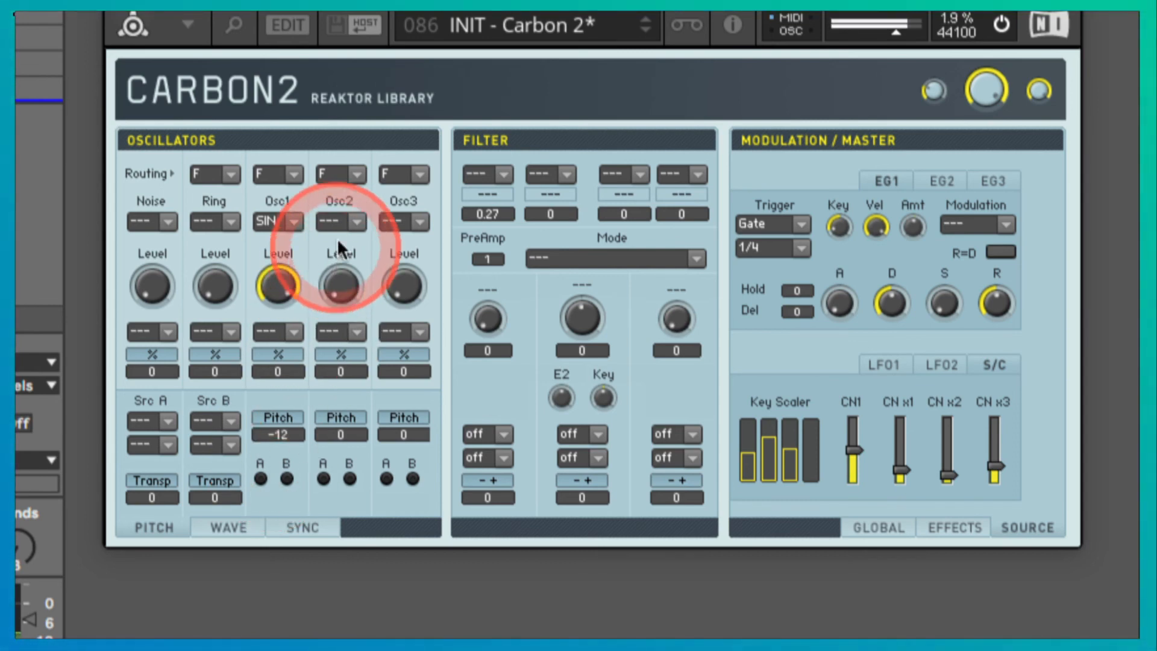
# Set Osc2's waveform to PLS and raise its level to roughly a third
pyautogui.click(357, 216)
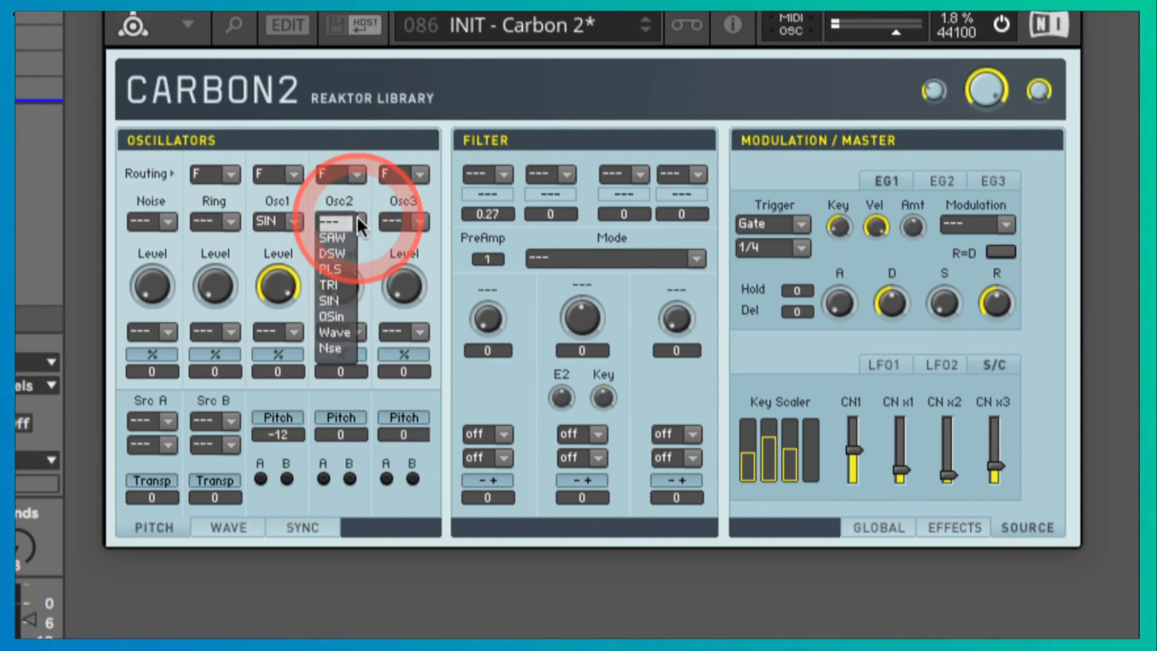
pyautogui.click(338, 269)
pyautogui.moveTo(341, 279); pyautogui.dragTo(342, 404)
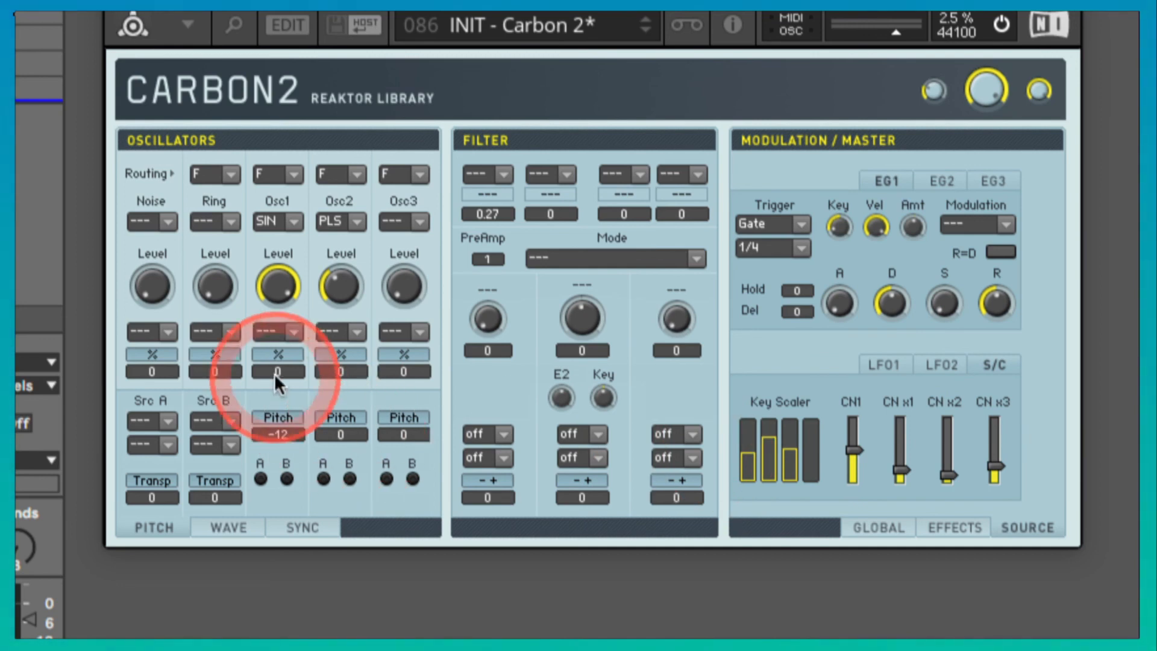
# Set the filter mode to LP4 MD and its cutoff to -18
pyautogui.click(598, 260)
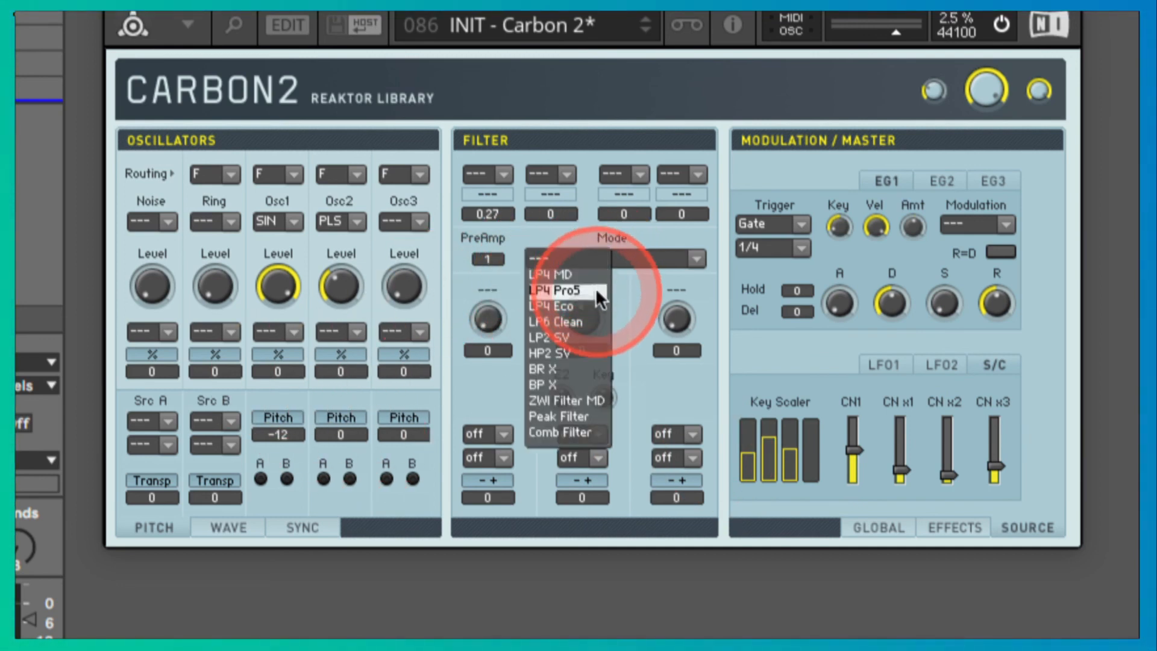
pyautogui.click(588, 272)
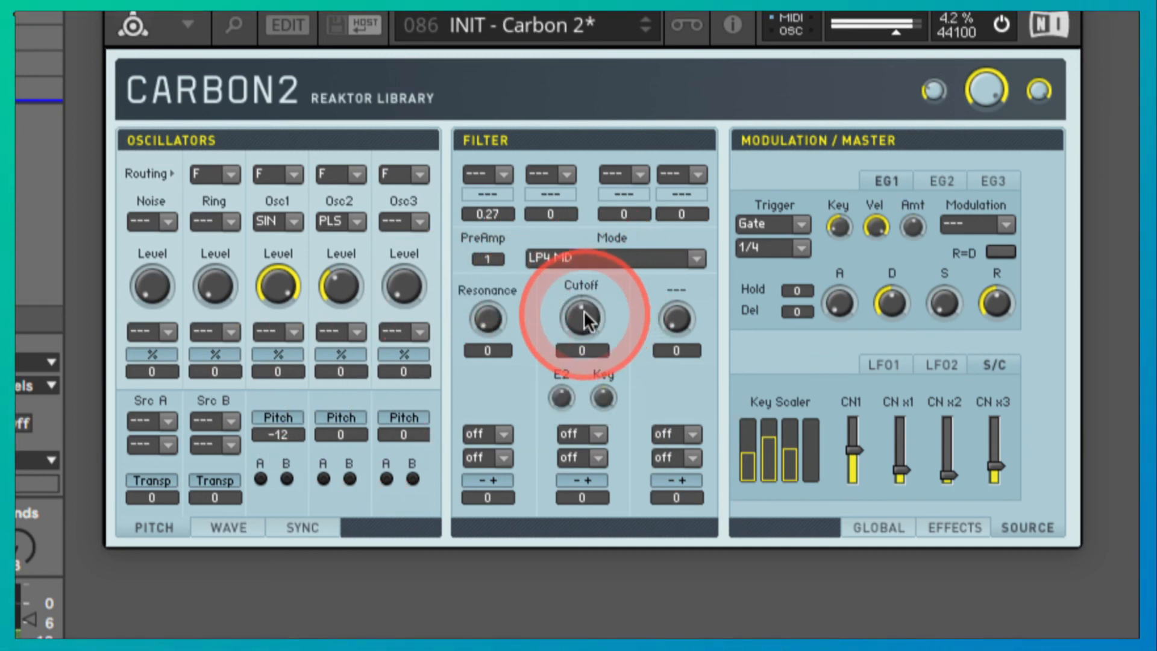
pyautogui.moveTo(583, 310); pyautogui.dragTo(578, 331)
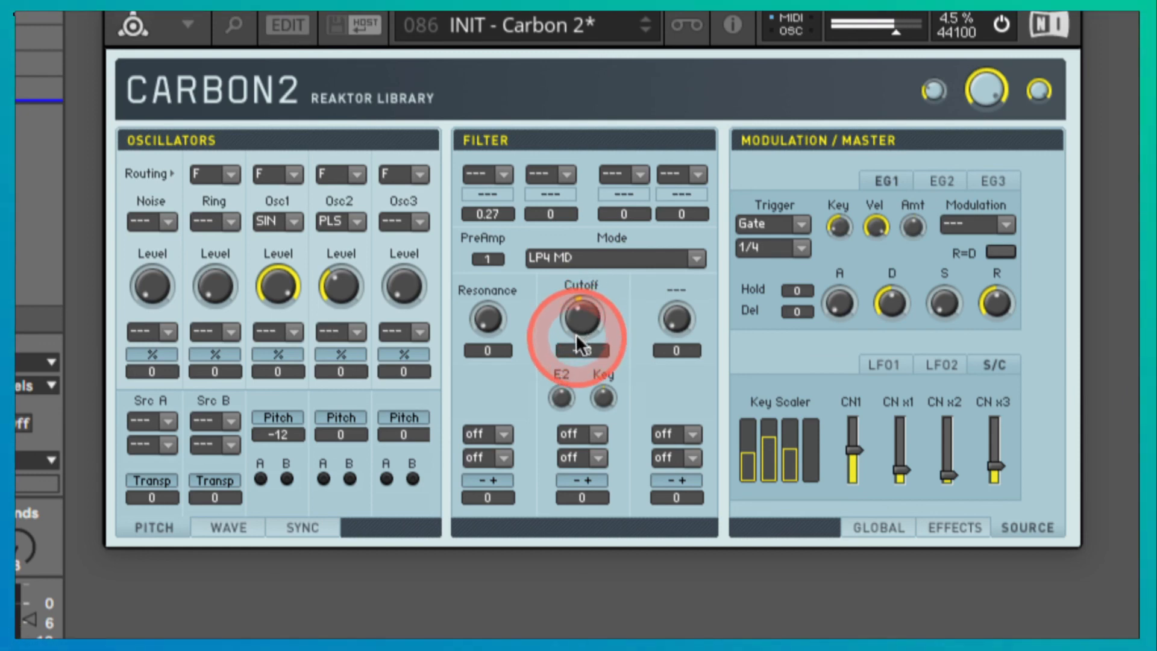
# Raise the filter cutoff's E2 amount and slightly increase the attack of the EG2 envelope
pyautogui.click(594, 432)
pyautogui.click(586, 385)
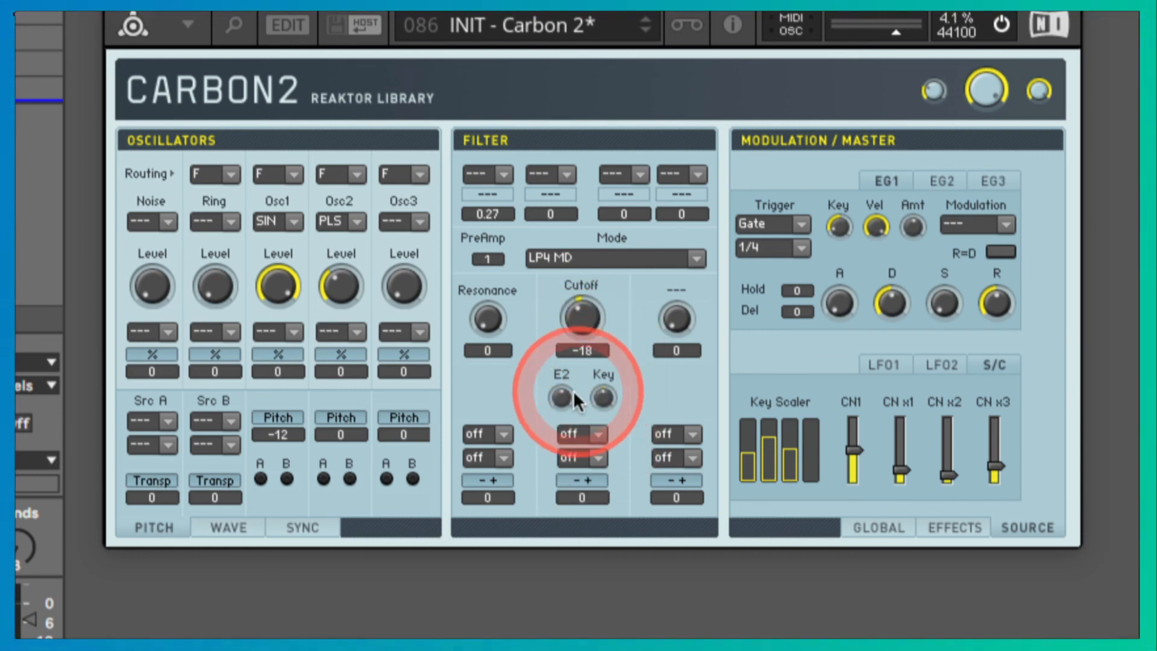
pyautogui.moveTo(562, 399); pyautogui.dragTo(561, 374)
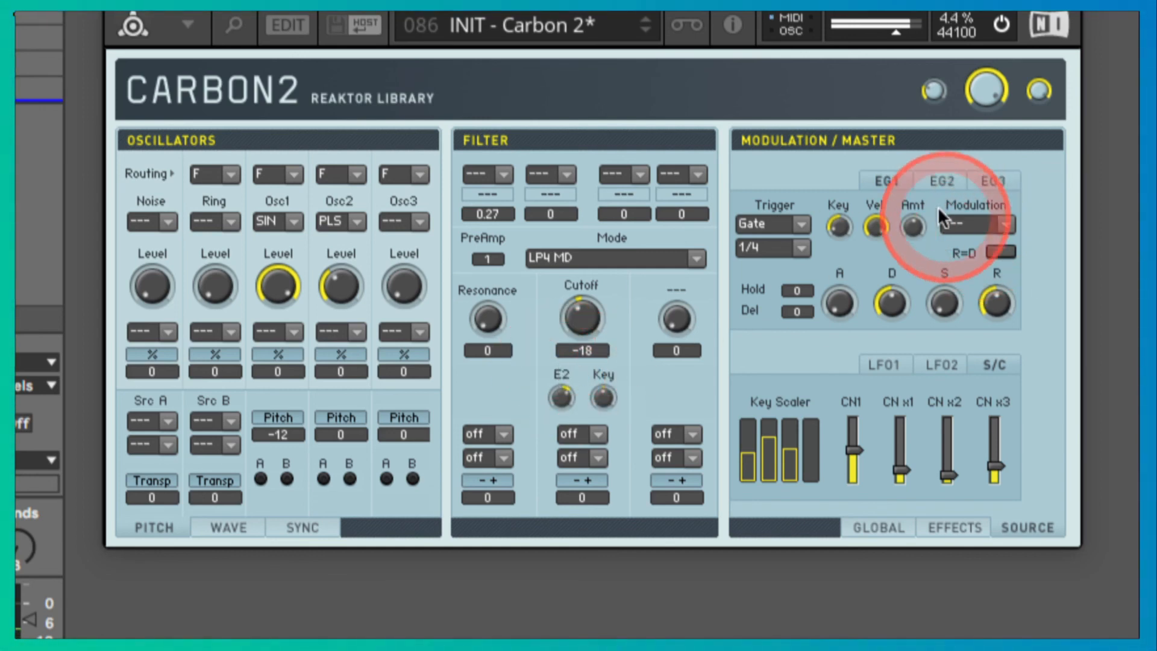
pyautogui.click(944, 179)
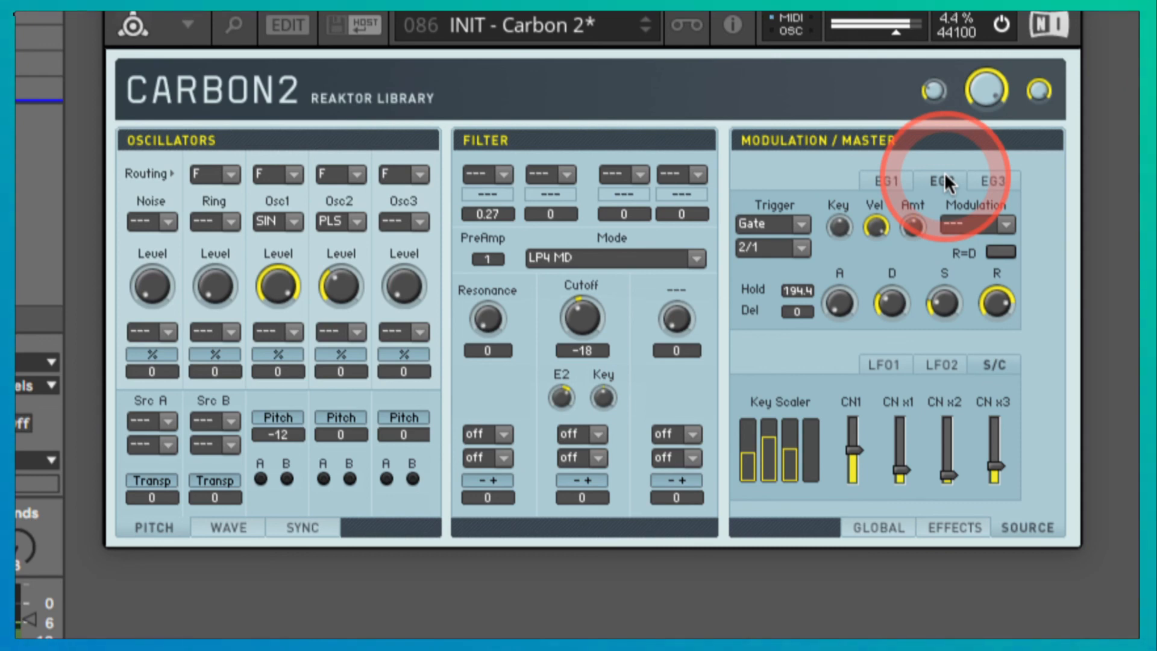
pyautogui.moveTo(598, 293); pyautogui.dragTo(573, 302)
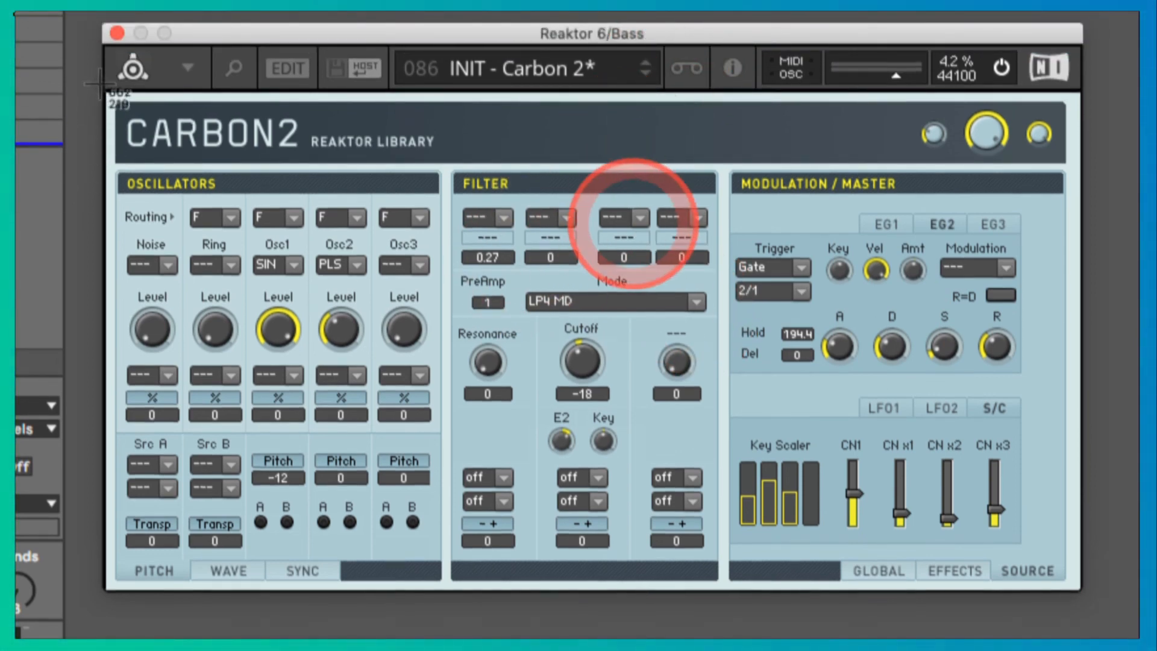
# Capture a screenshot of the Carbon 2 instrument panel, and start switching to another application
pyautogui.moveTo(99, 85); pyautogui.dragTo(1082, 584)
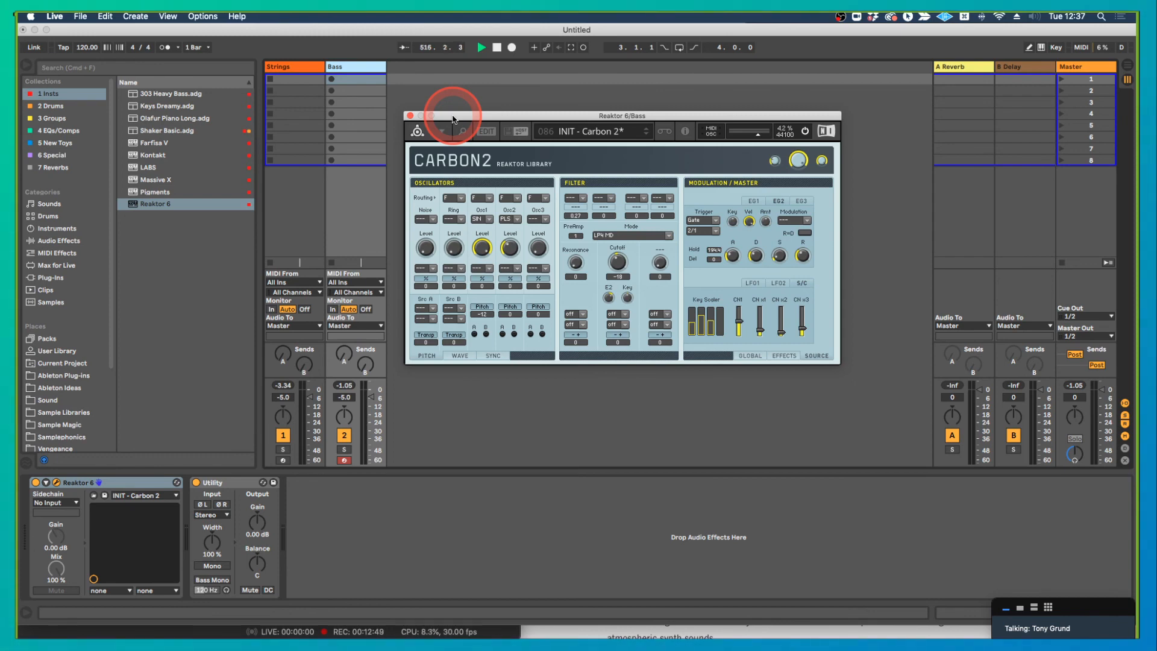
pyautogui.press('super+Tab')
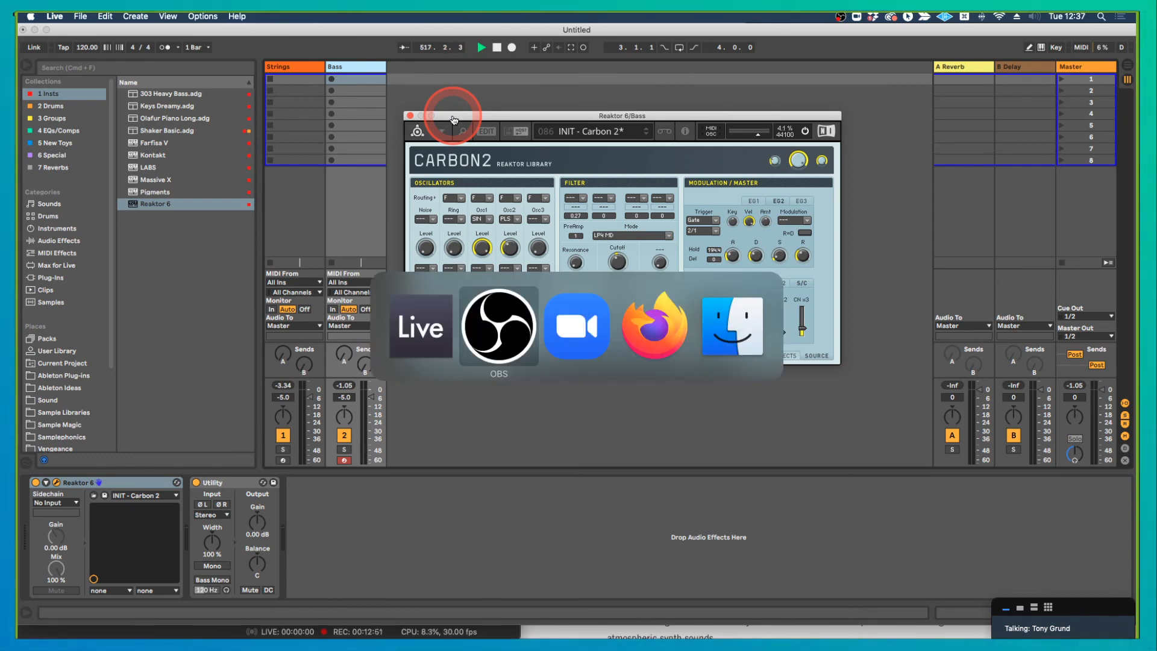